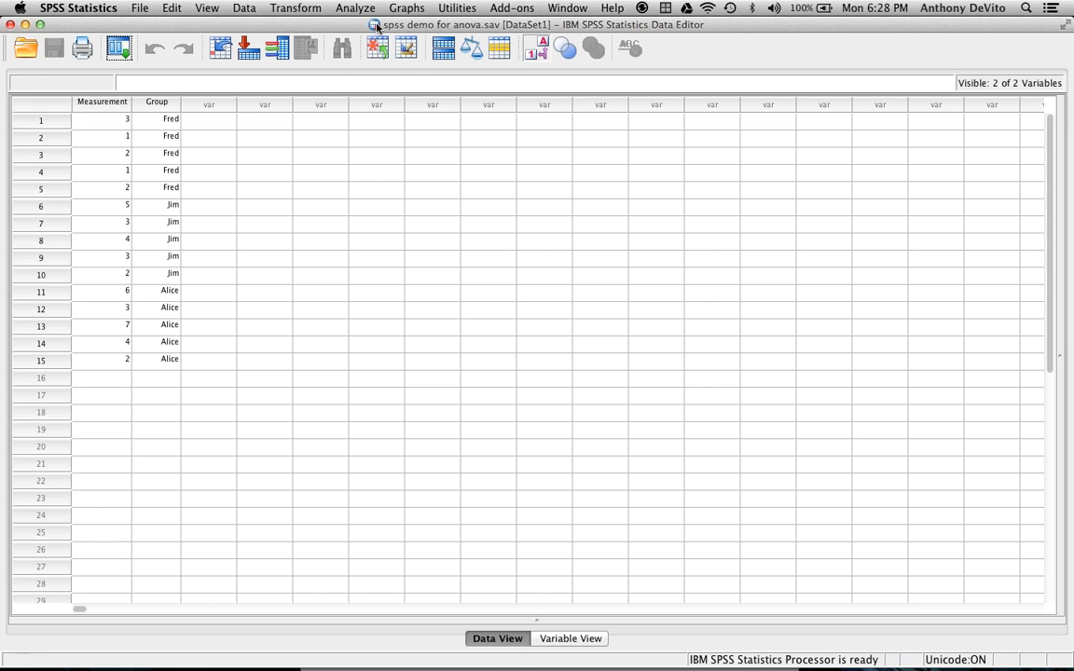
- Set up an Explore analysis with Measurement as the dependent variable and Group as the factor
left_click(346, 9)
mouse_move(466, 40)
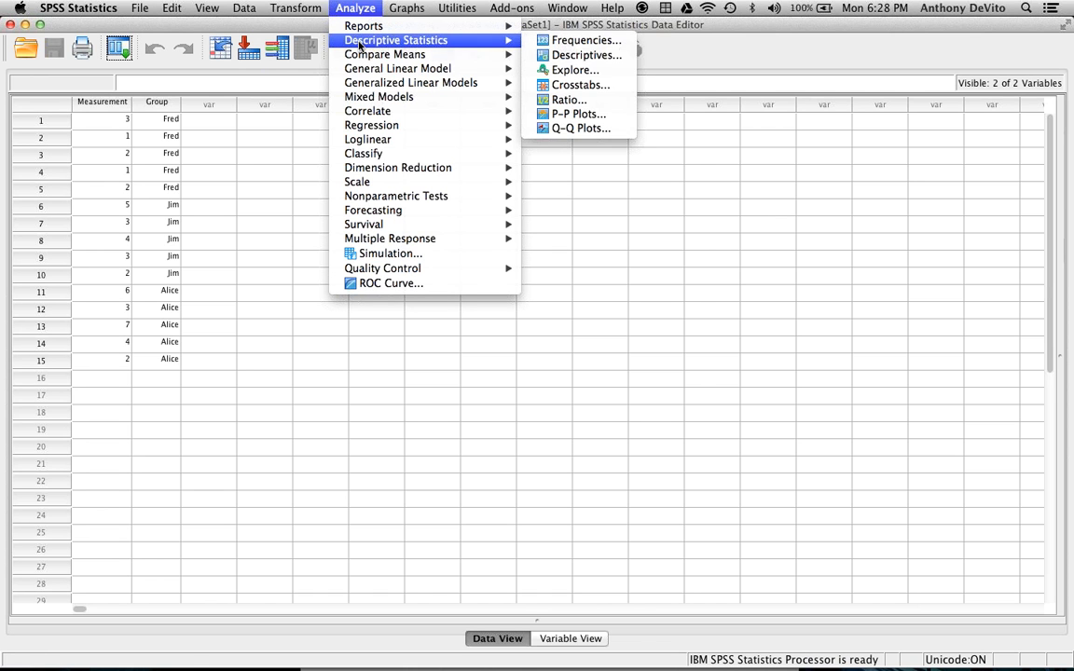
left_click(559, 70)
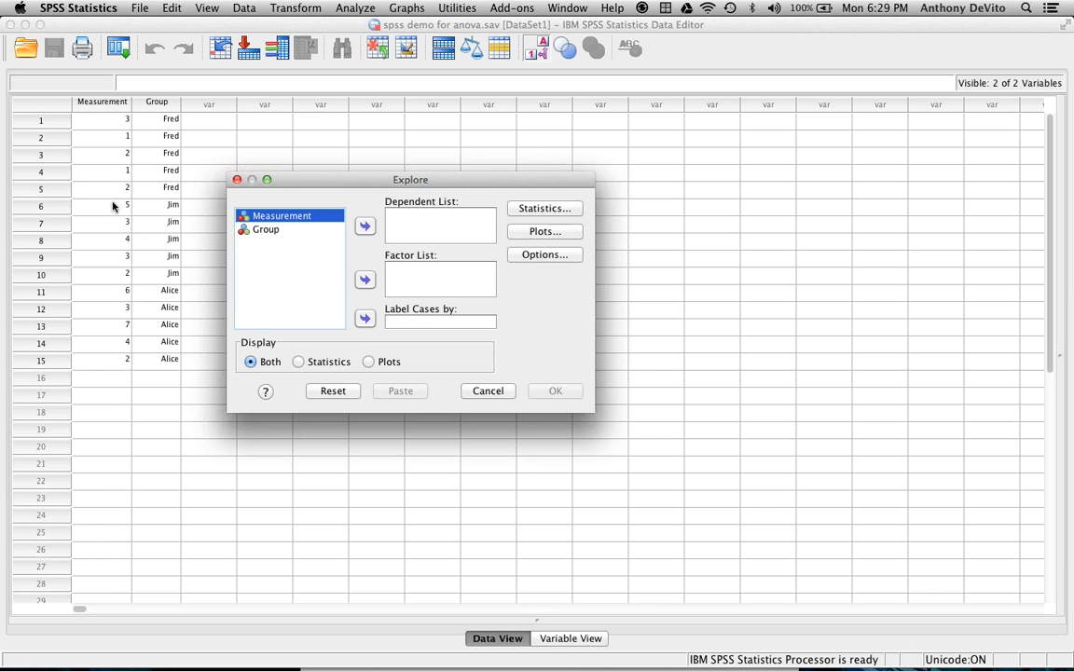
left_click(364, 226)
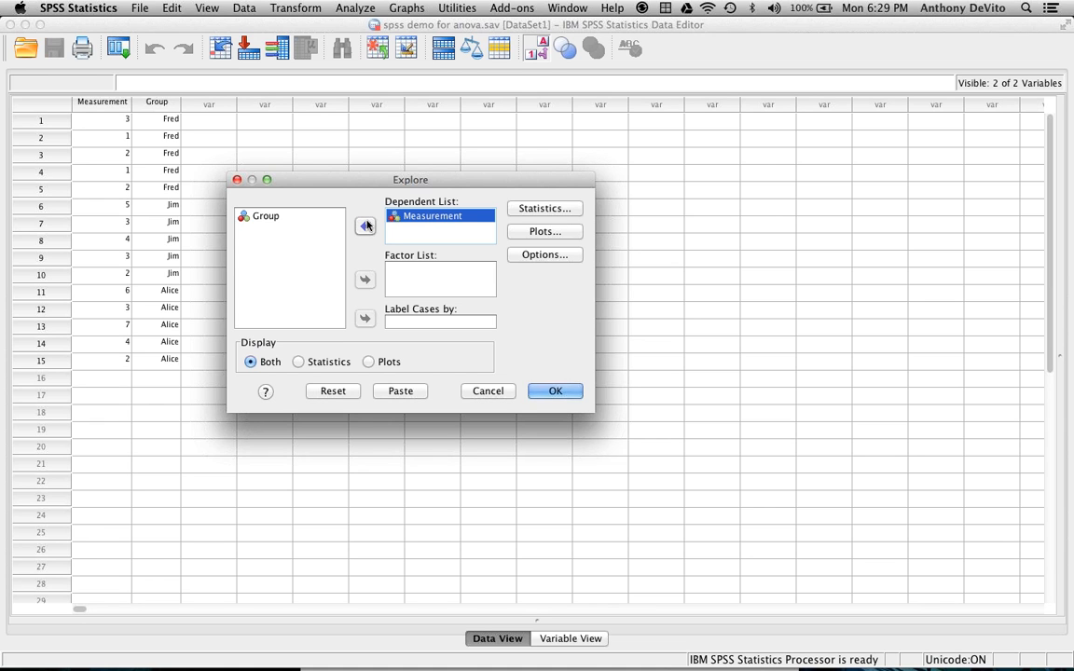
left_click(258, 216)
left_click(364, 278)
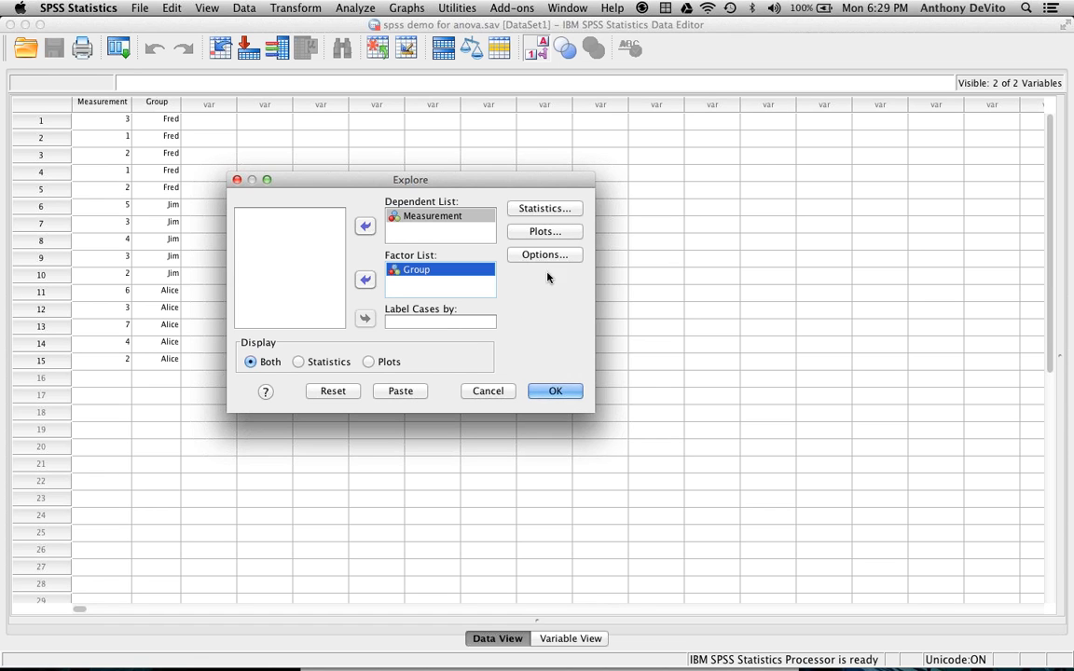
- Run the Explore analysis with descriptives at a 95% confidence interval, boxplots with factor levels together and stem-and-leaf plots, without histogram or normality plots
left_click(549, 210)
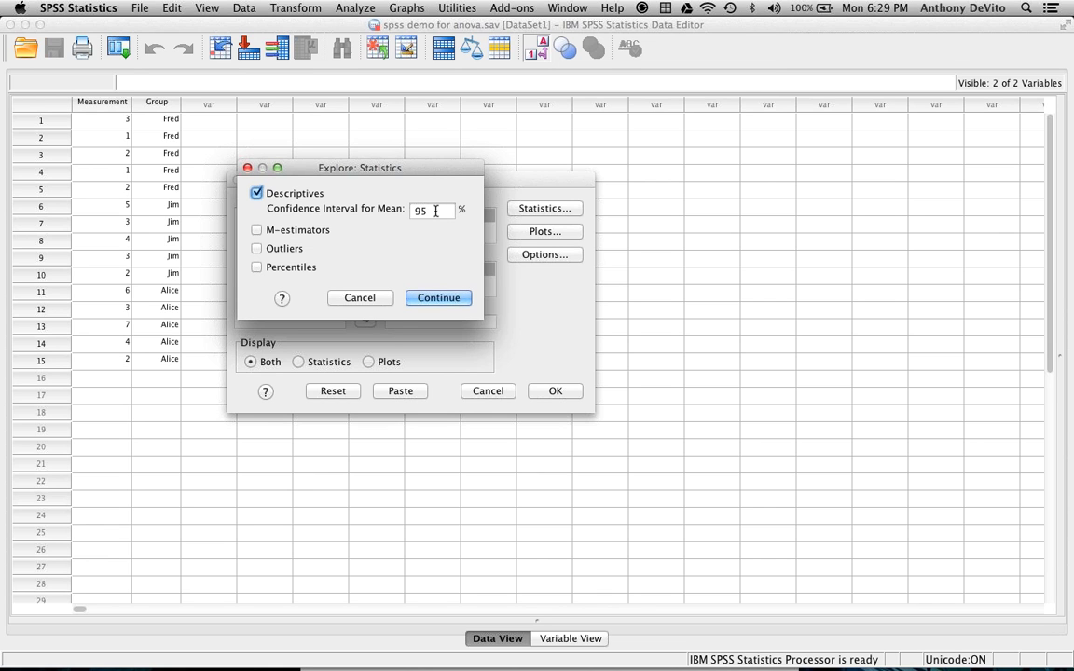
left_click(436, 298)
left_click(538, 232)
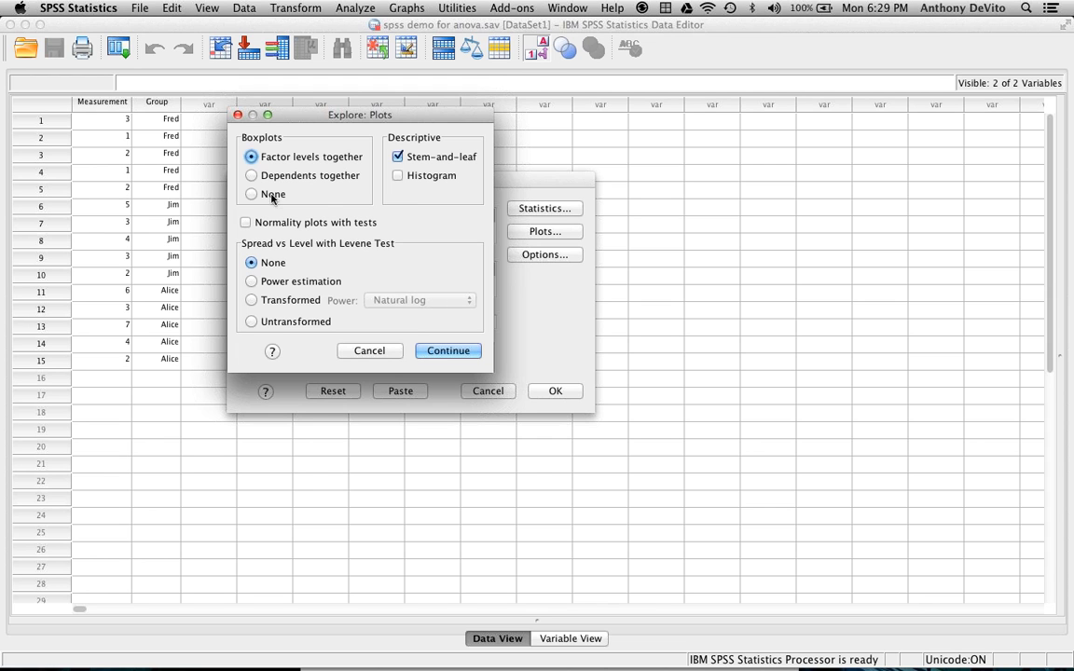
left_click(246, 223)
left_click(246, 222)
left_click(399, 176)
left_click(399, 176)
left_click(448, 351)
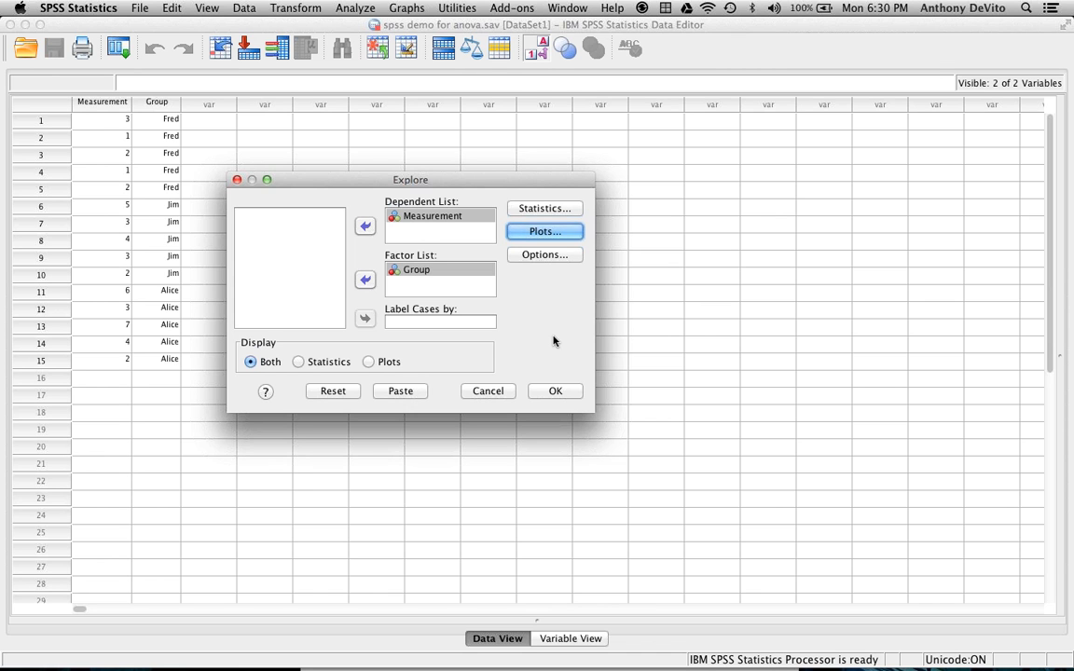
left_click(552, 392)
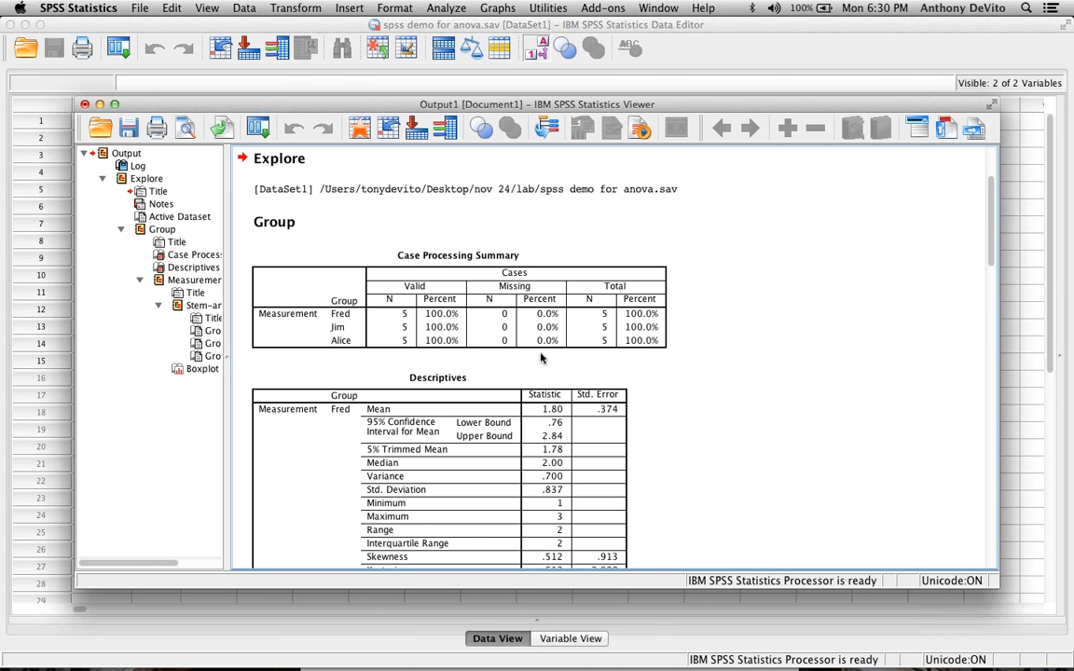
- Examine each group's mean, confidence interval bounds and other statistics in the Descriptives table, and the Measurement by Group boxplots ending the output
scroll(485, 316, "down", 5)
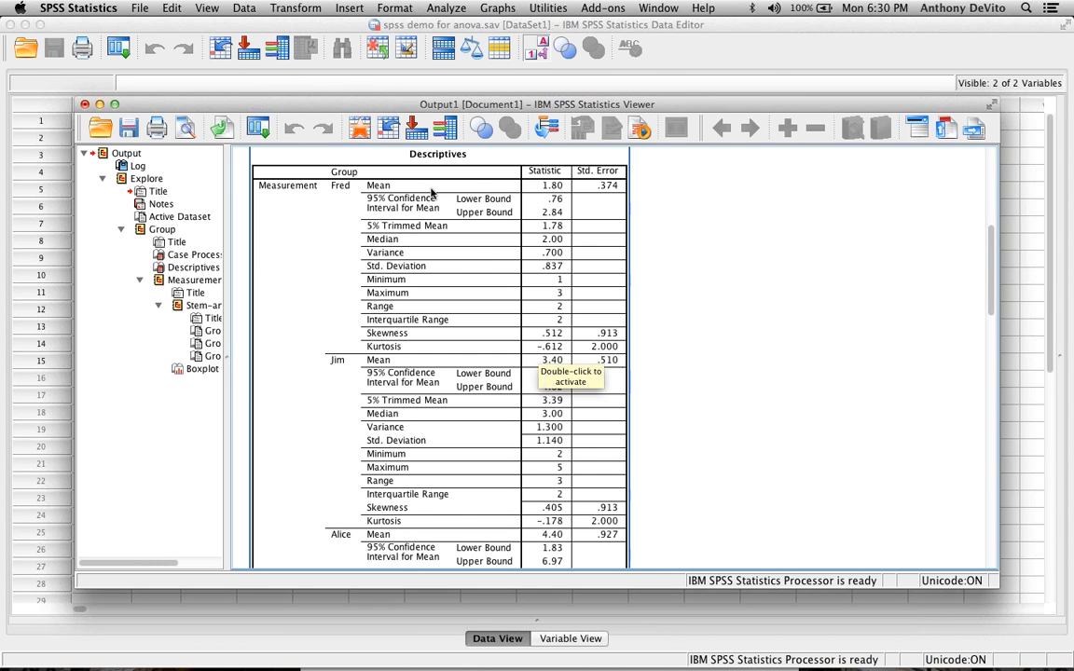
scroll(577, 349, "down", 4)
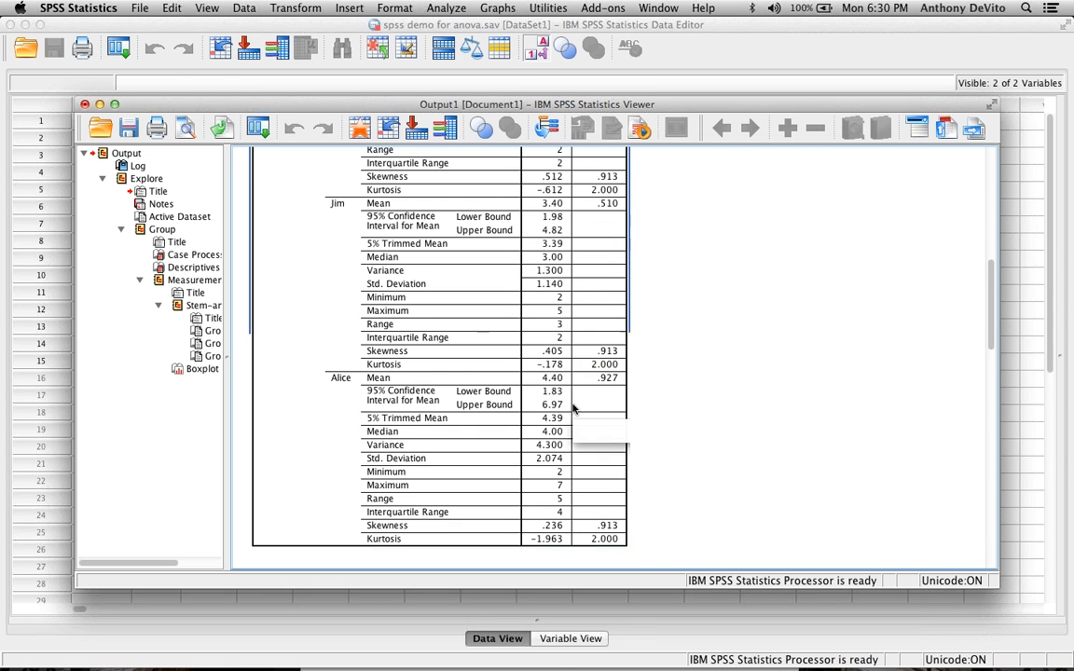
scroll(570, 407, "down", 3)
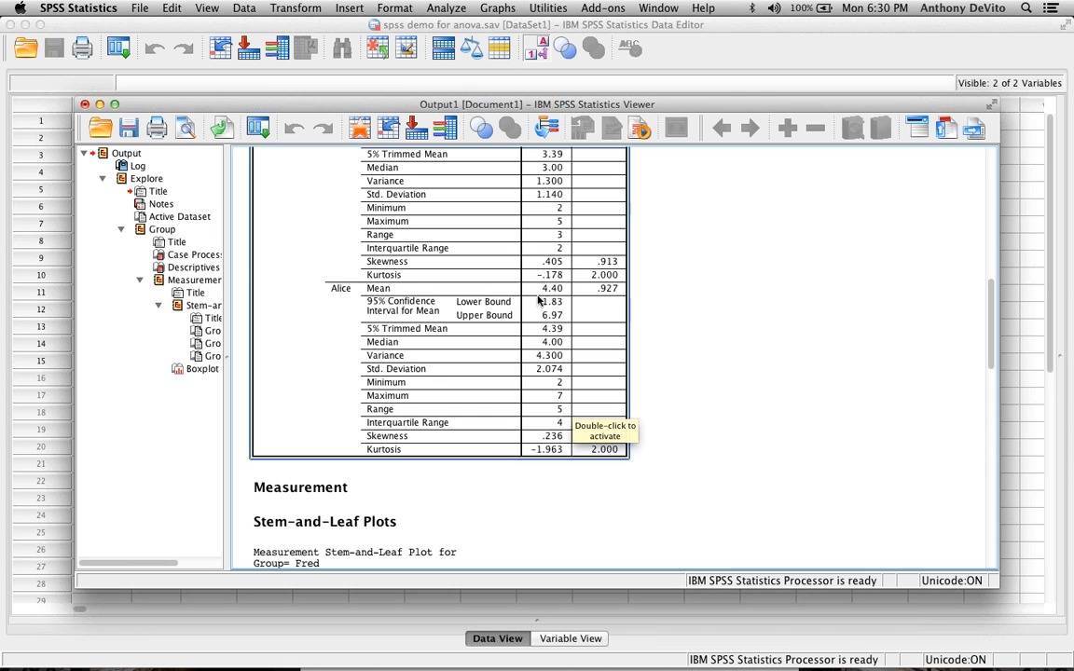
scroll(559, 293, "up", 6)
scroll(567, 296, "down", 7)
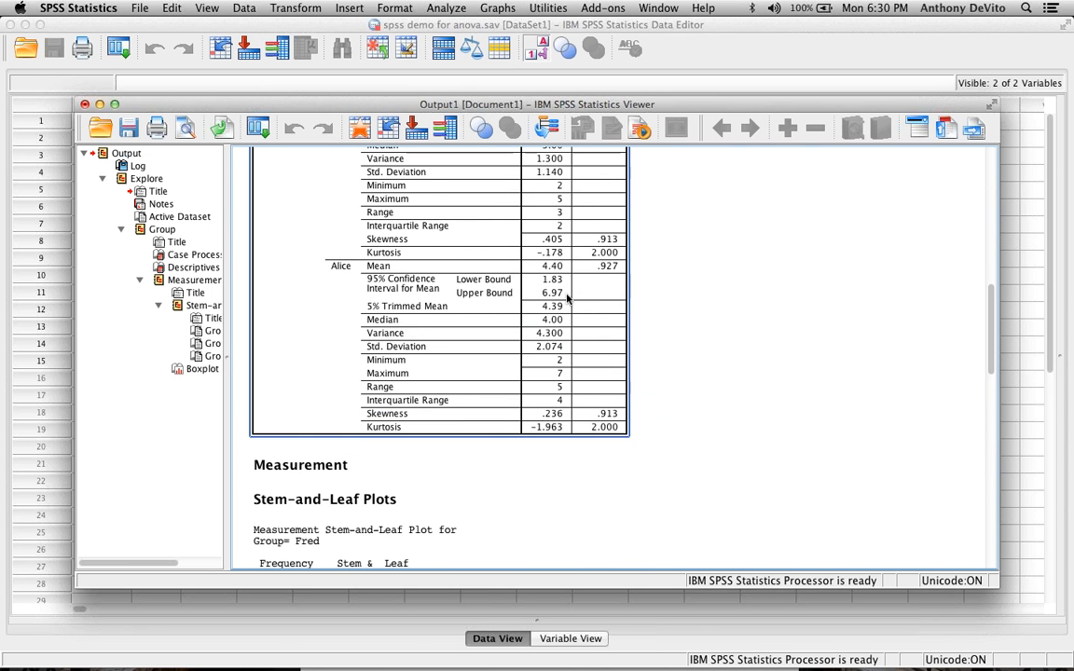
scroll(566, 297, "up", 9)
scroll(567, 296, "down", 3)
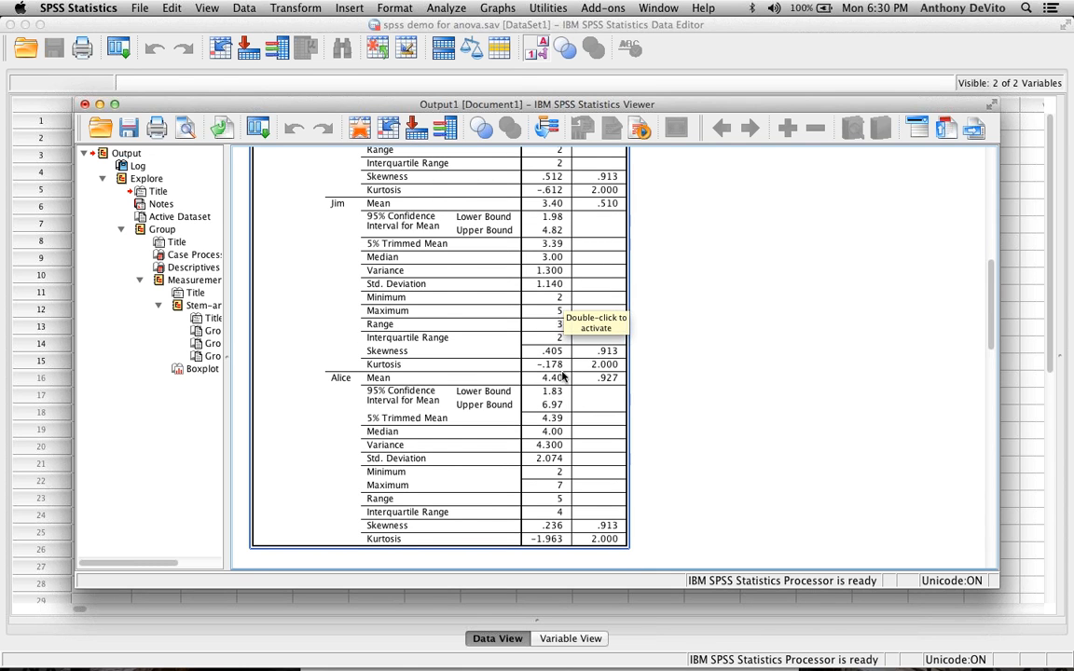
scroll(562, 375, "up", 2)
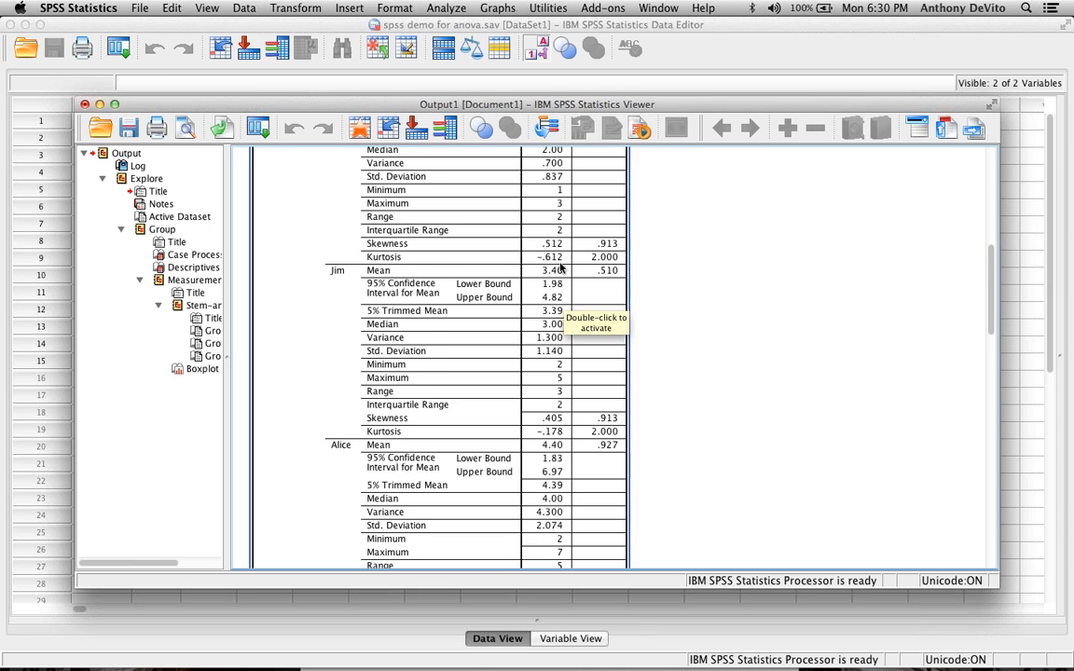
scroll(561, 268, "up", 3)
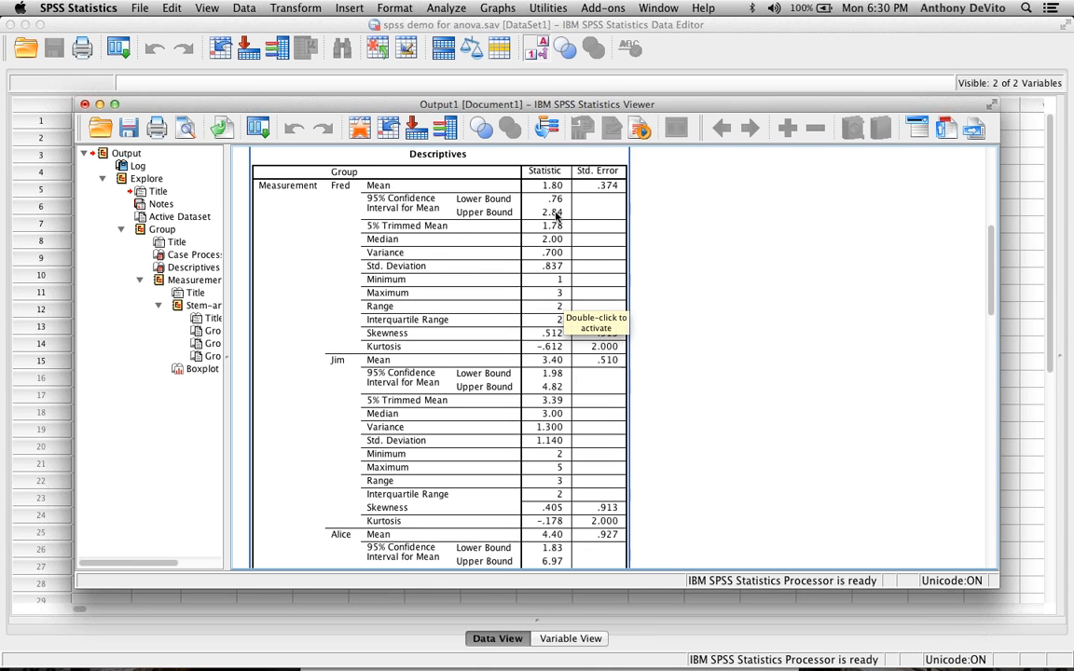
scroll(616, 284, "down", 10)
scroll(615, 298, "up", 4)
left_click(716, 315)
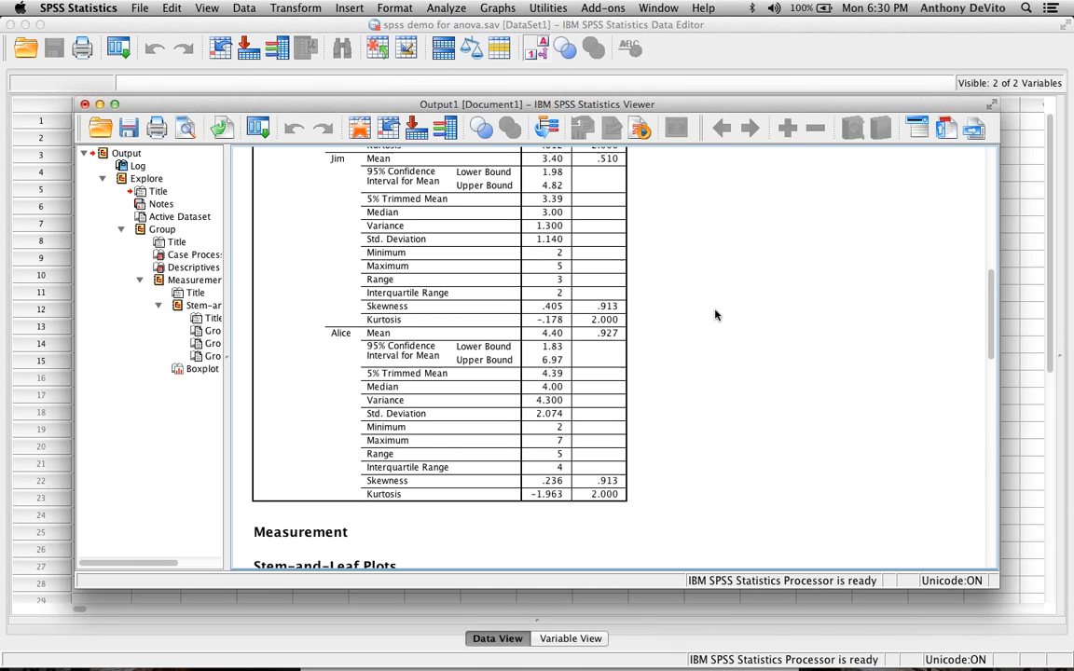
scroll(715, 315, "up", 5)
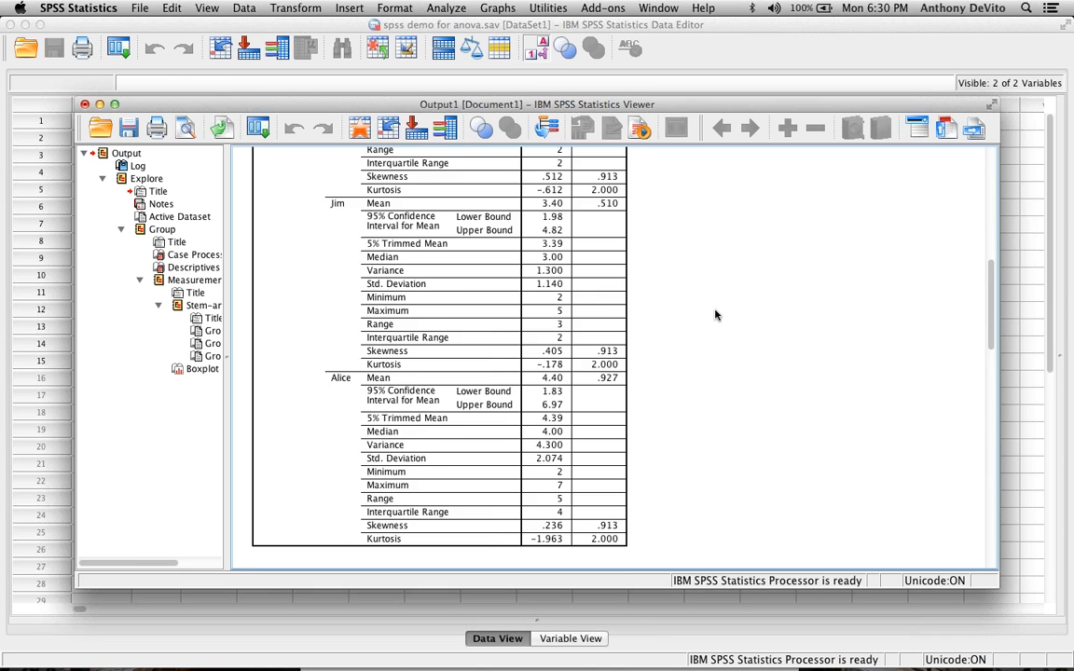
scroll(716, 315, "up", 2)
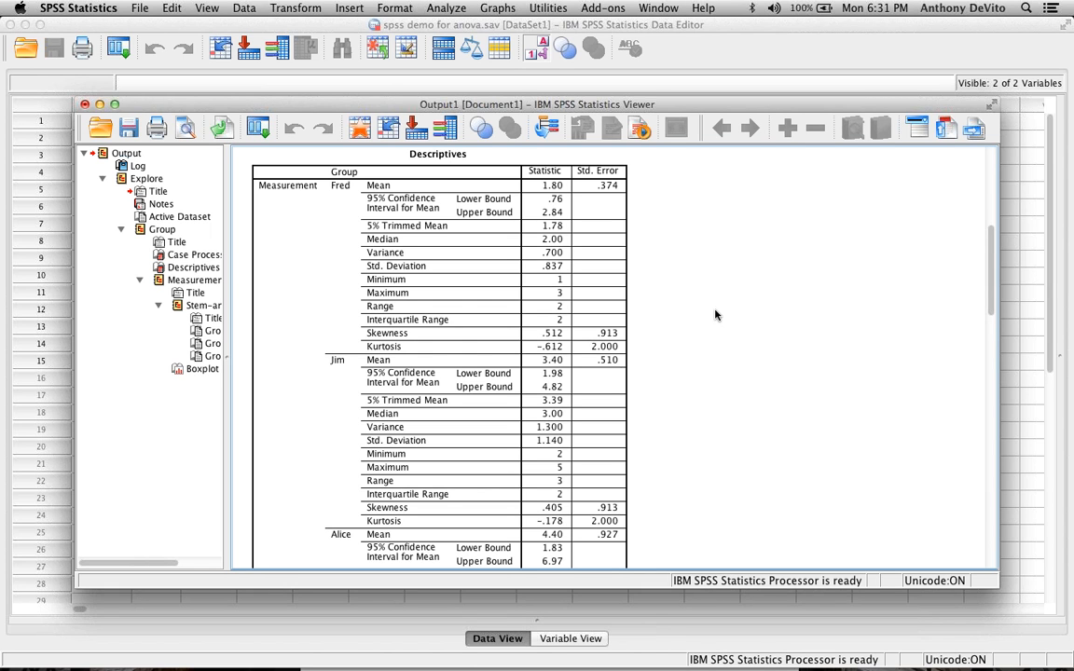
scroll(715, 315, "down", 5)
scroll(715, 315, "up", 5)
scroll(715, 315, "down", 2)
scroll(715, 315, "up", 1)
left_click(466, 186)
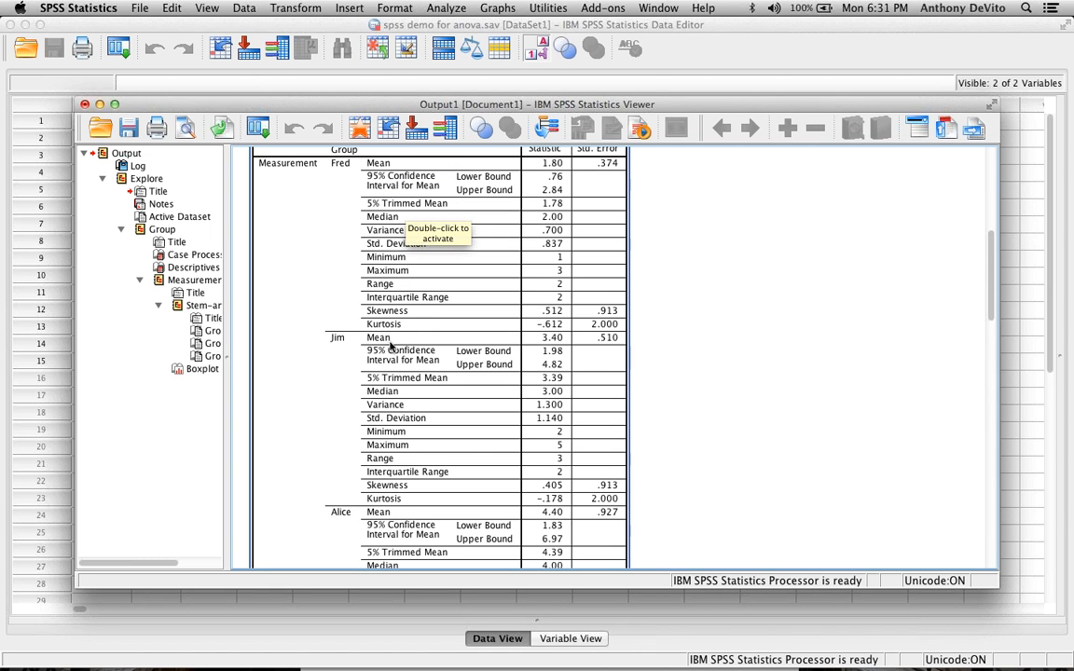
scroll(390, 339, "down", 5)
scroll(390, 335, "up", 3)
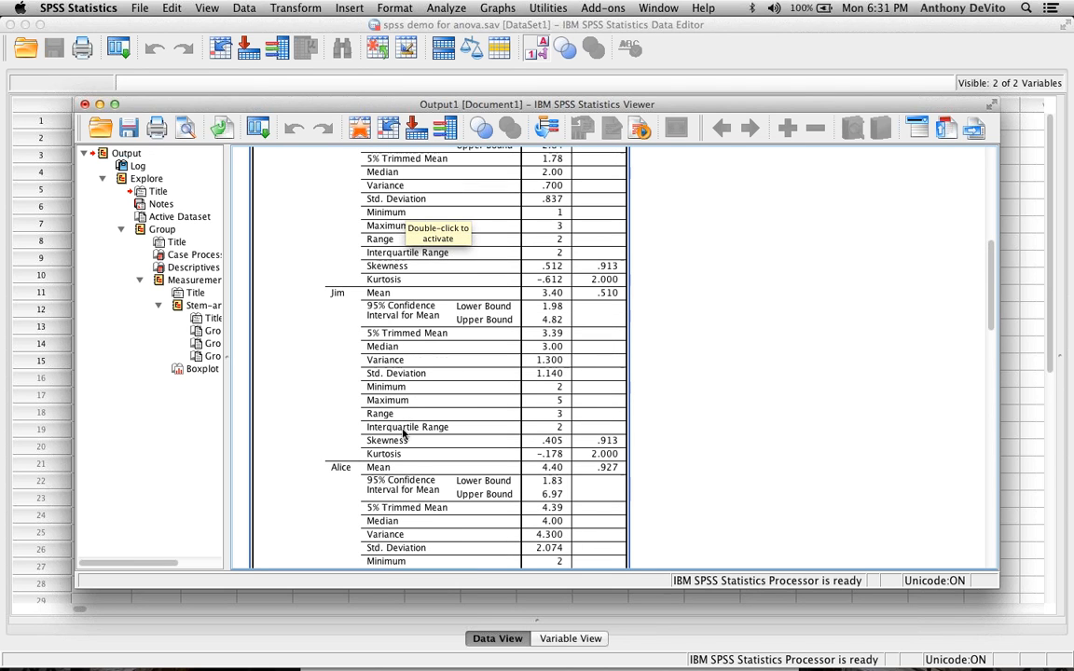
scroll(403, 433, "down", 2)
scroll(403, 432, "up", 3)
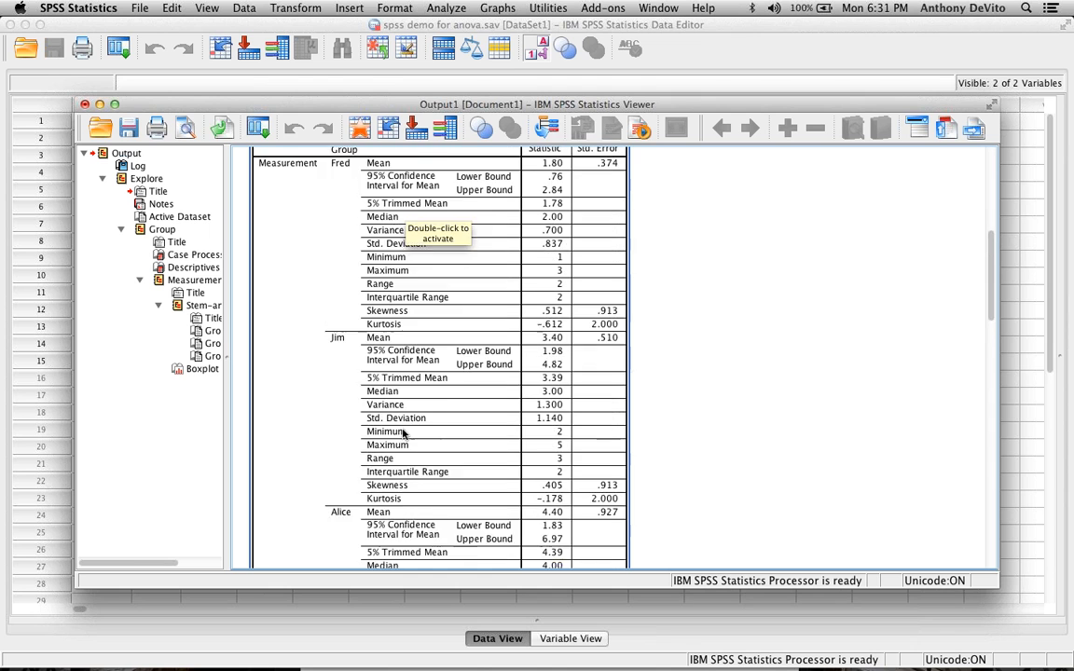
scroll(402, 433, "up", 2)
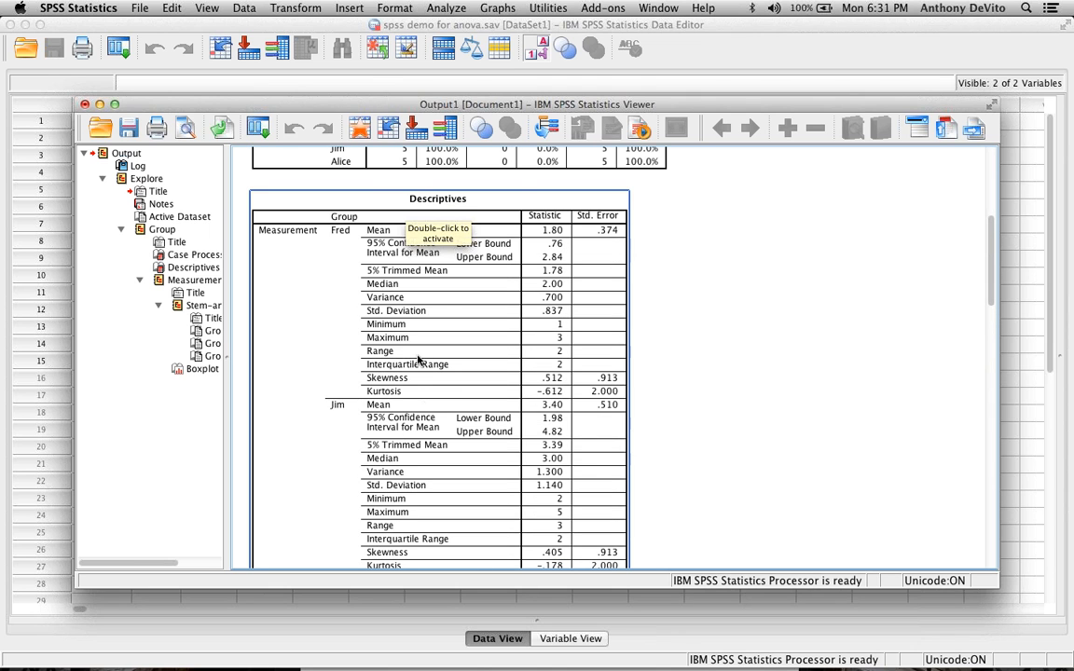
scroll(418, 360, "down", 7)
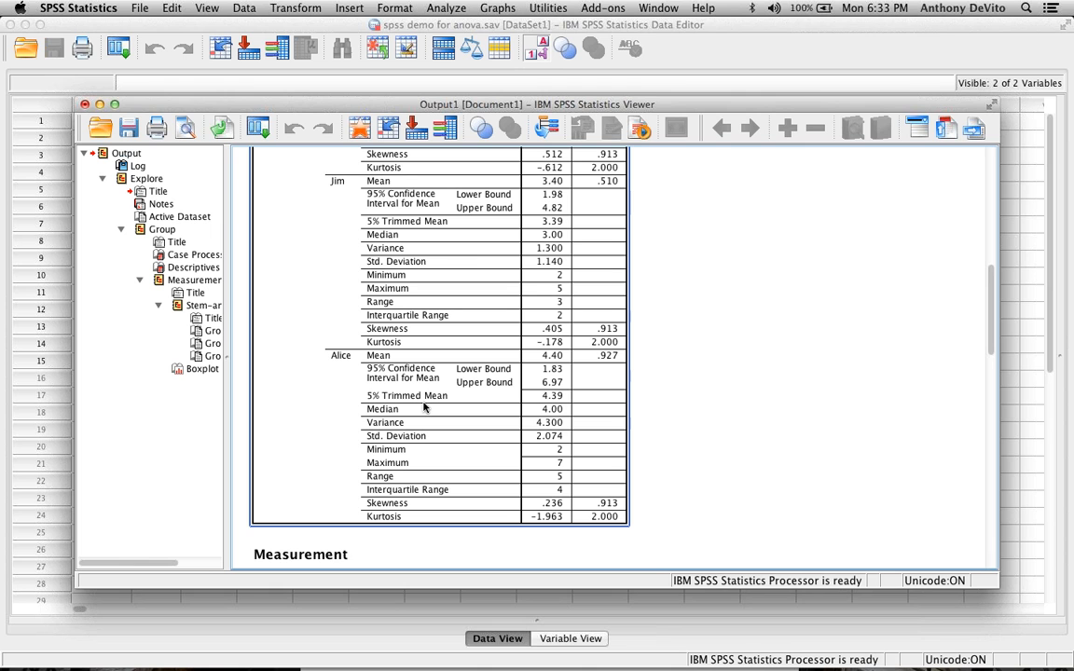
left_click(732, 363)
scroll(732, 364, "down", 20)
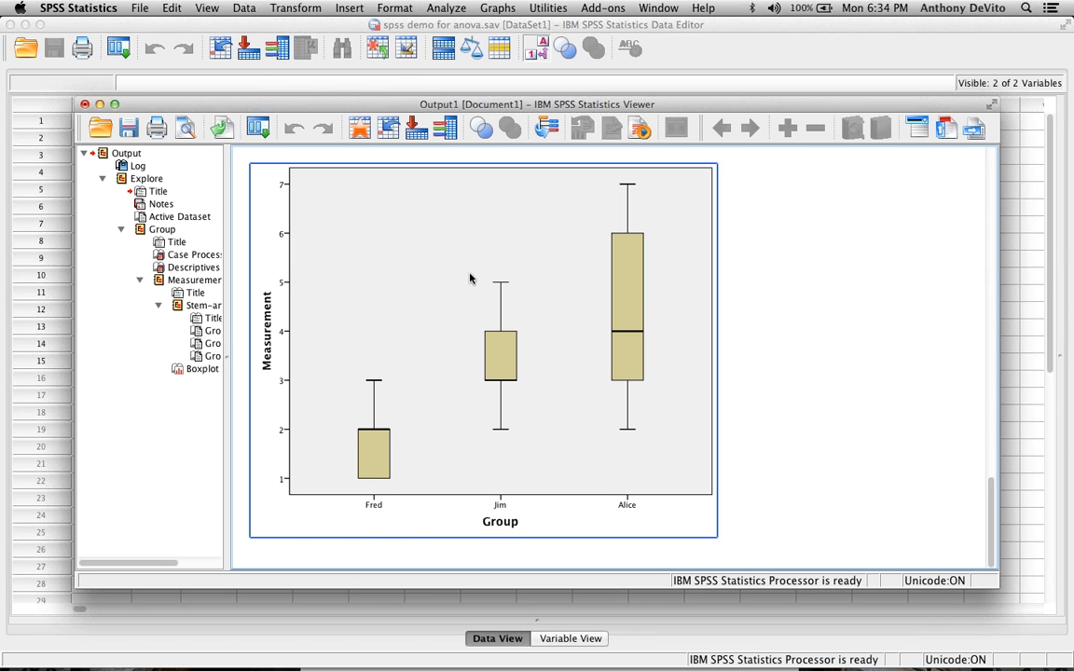
- Move the output window aside and minimize the spss demo for anova.sav data window
left_click_drag(305, 107, 595, 133)
left_click(307, 187)
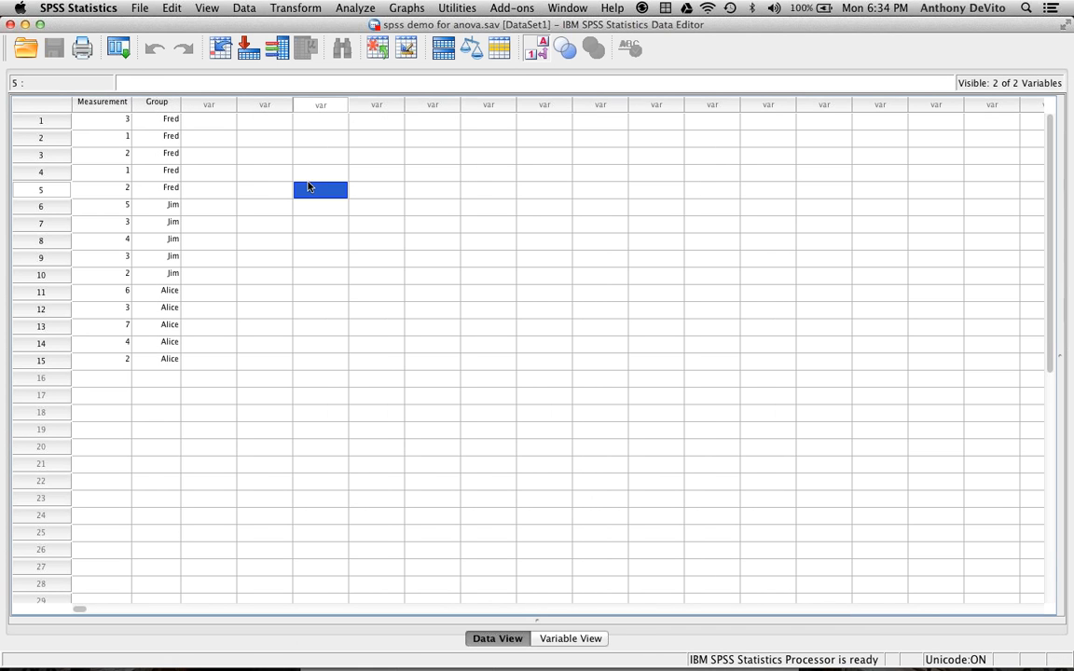
left_click(25, 24)
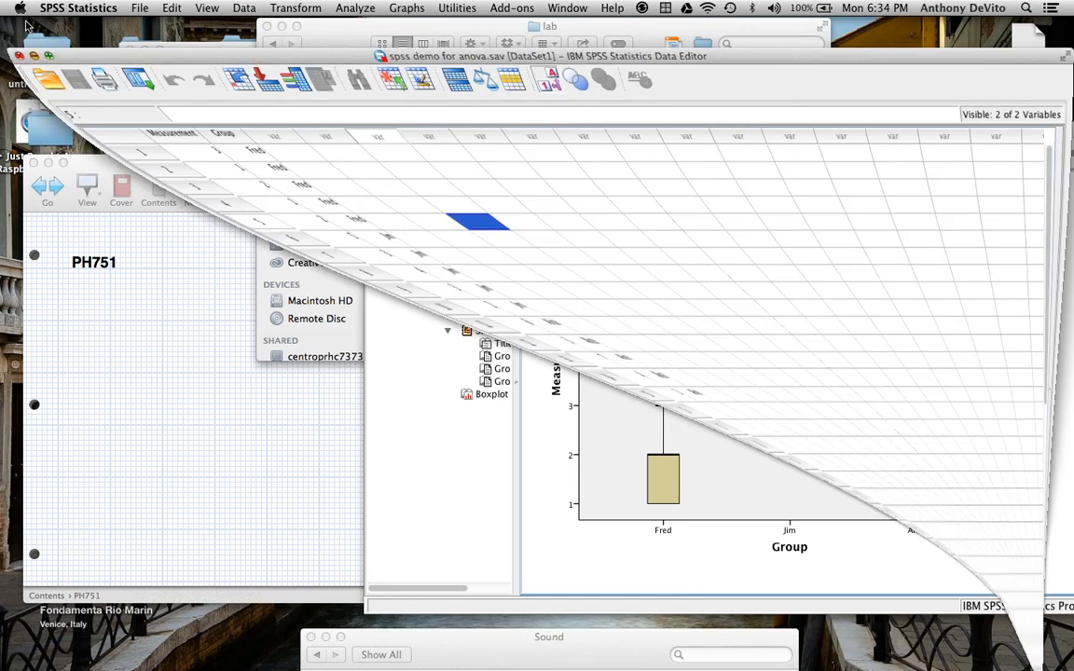
mouse_move(95, 667)
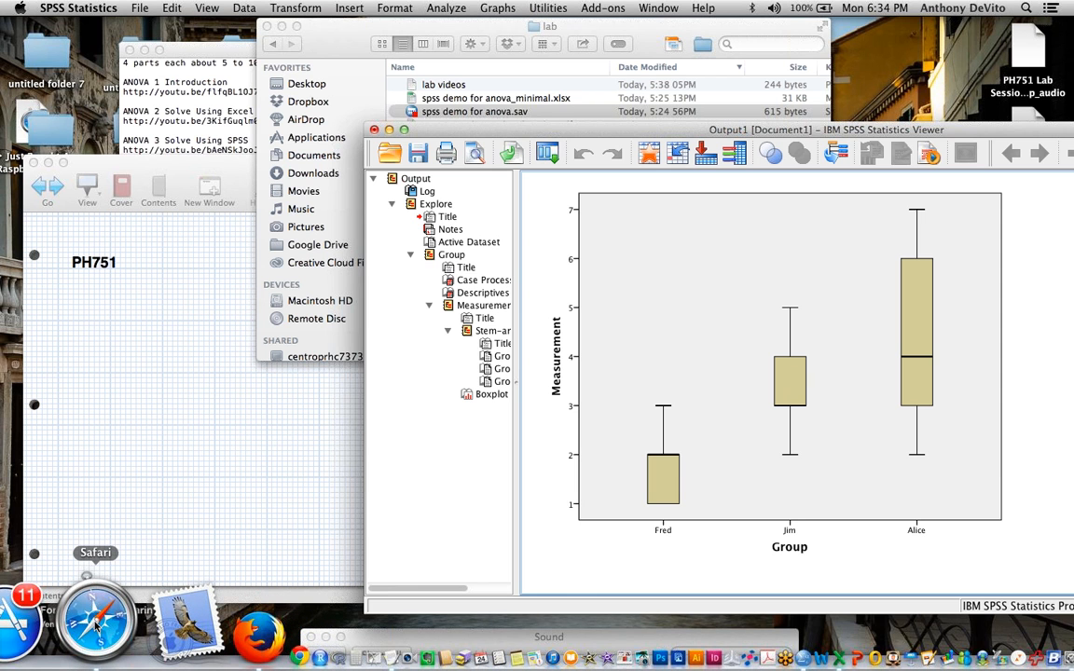
left_click(97, 623)
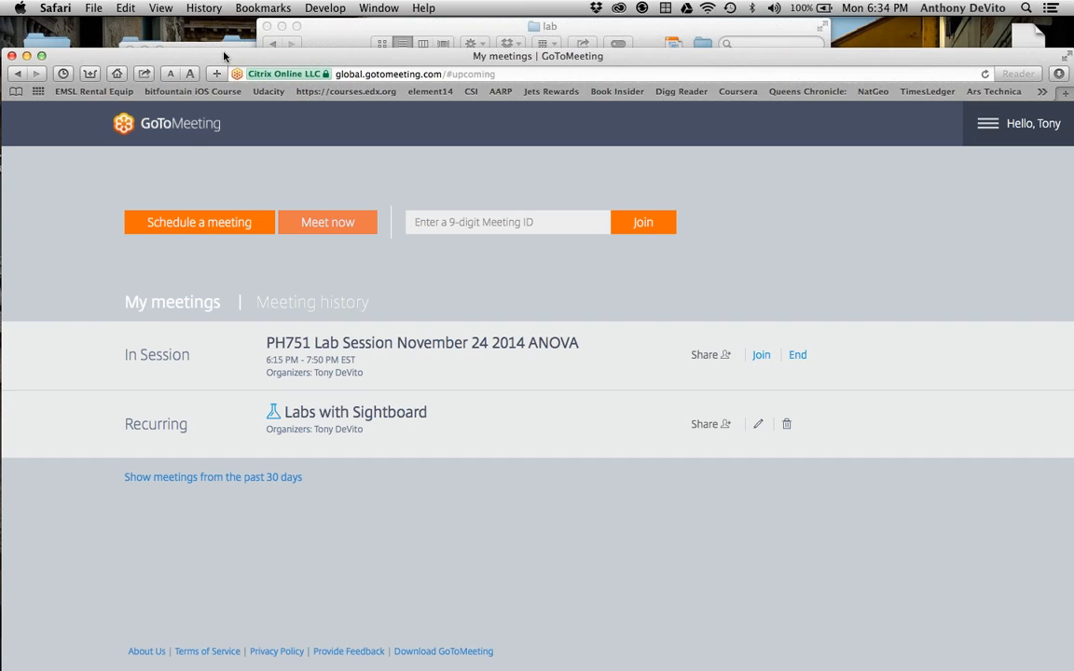
left_click_drag(224, 56, 225, 33)
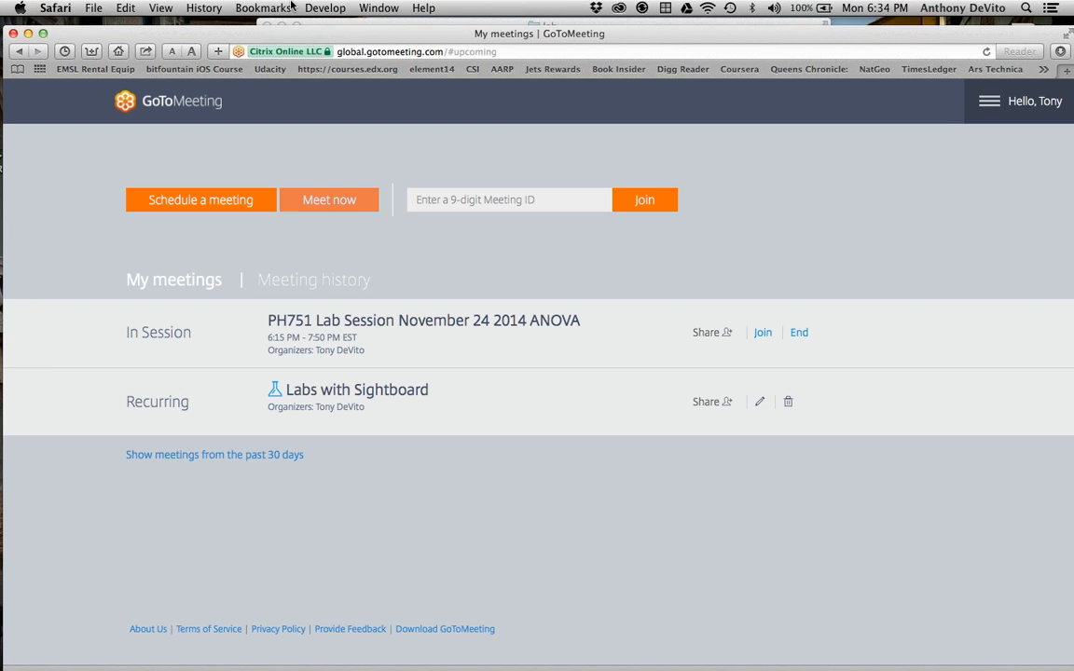
left_click_drag(140, 35, 88, 7)
left_click(90, 7)
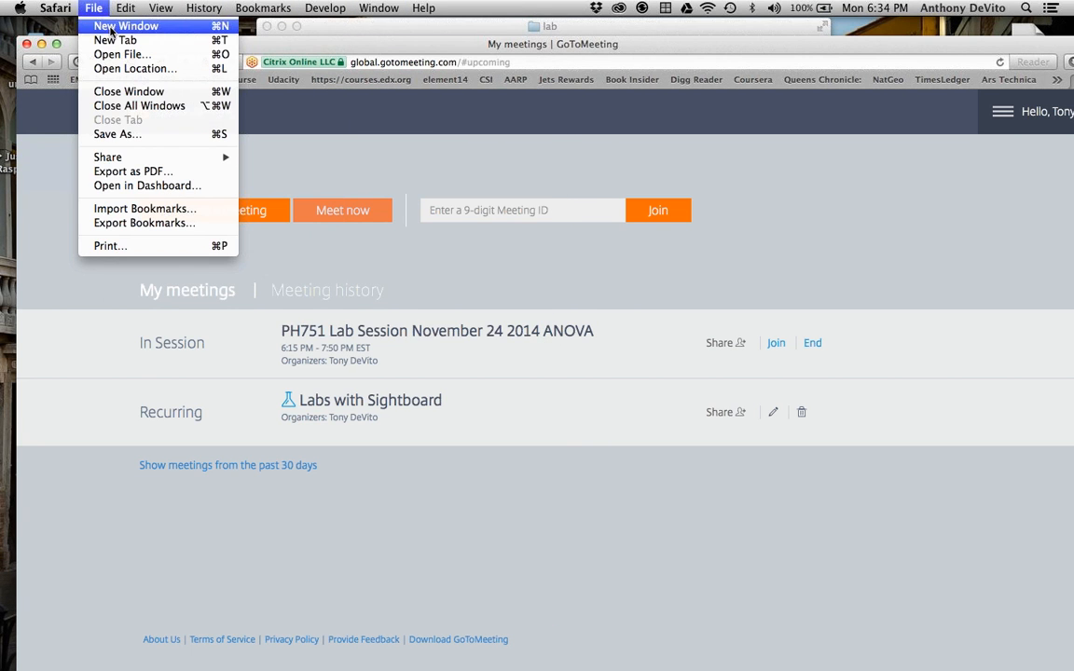
left_click(117, 25)
left_click(362, 43)
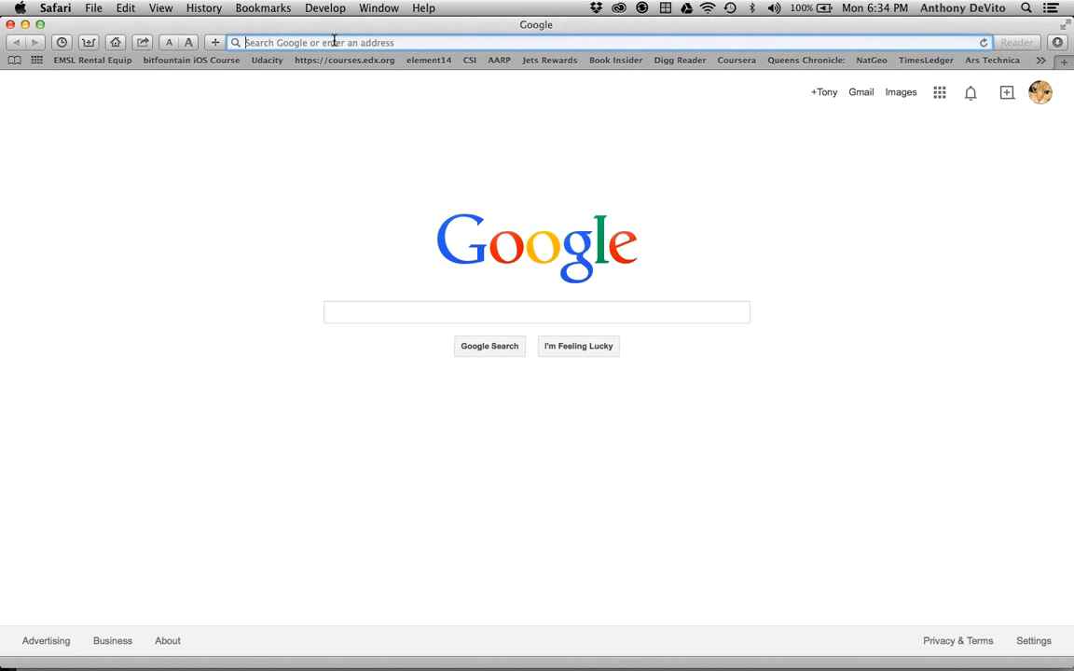
type("http://youtu.be/flfqBL1OJ7Y")
key("Return")
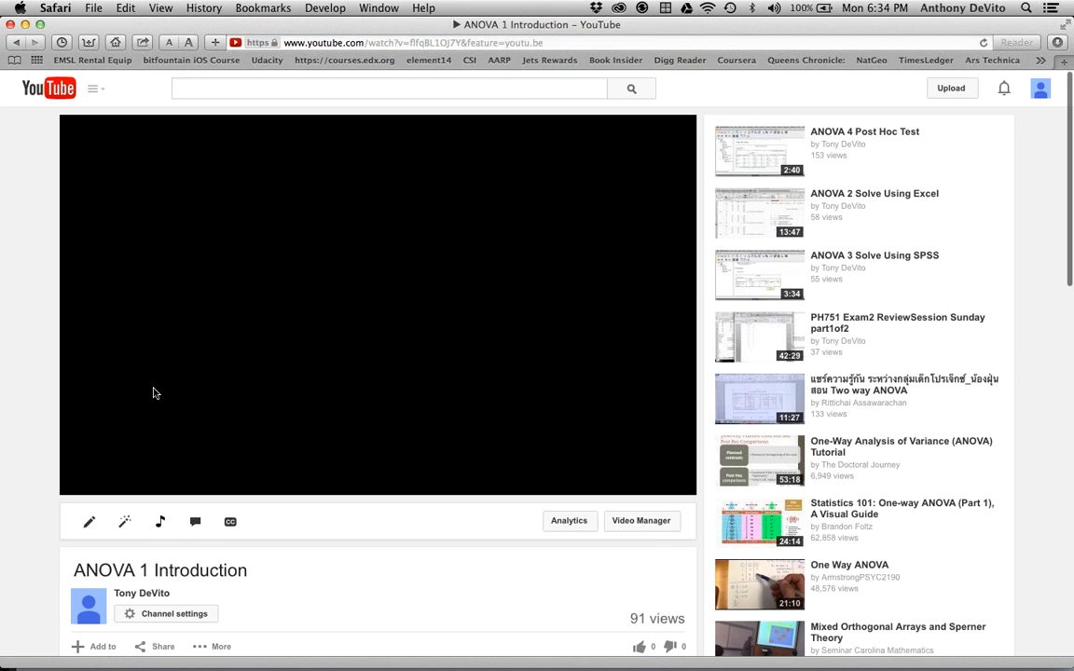
- Pause the ANOVA 1 Introduction video at its start and set the system volume to maximum
left_click(80, 489)
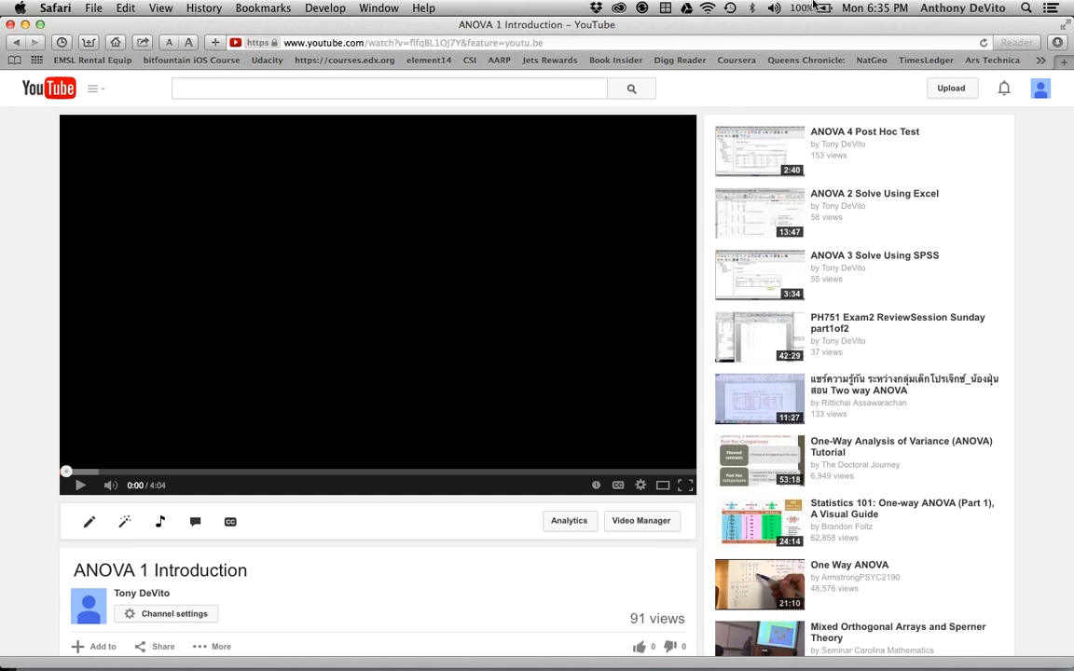
left_click(774, 8)
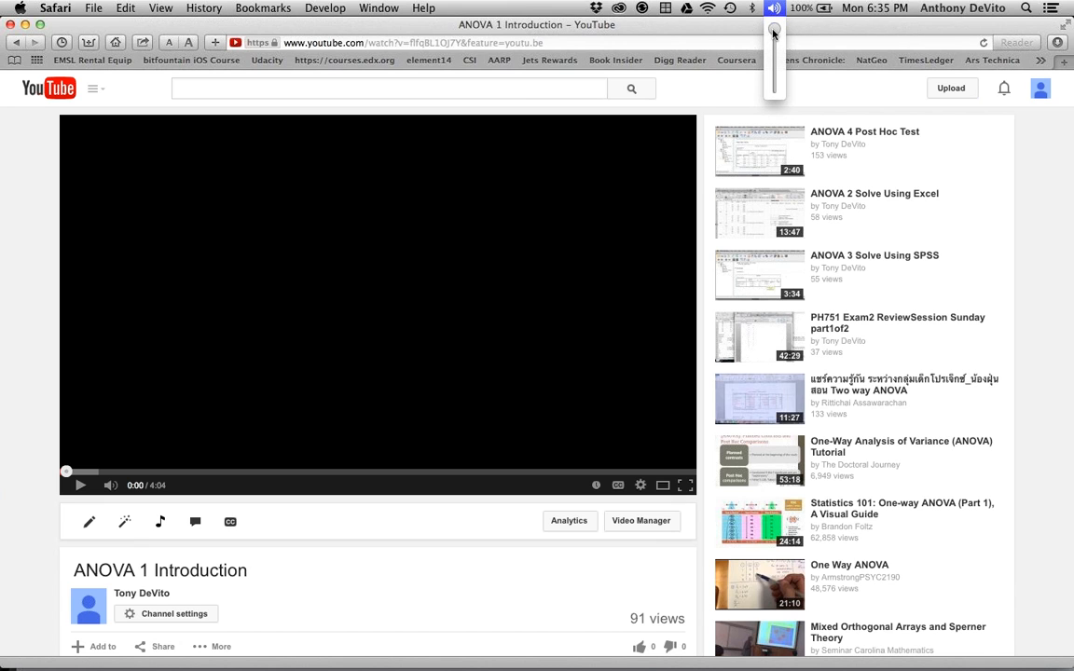
left_click(774, 33)
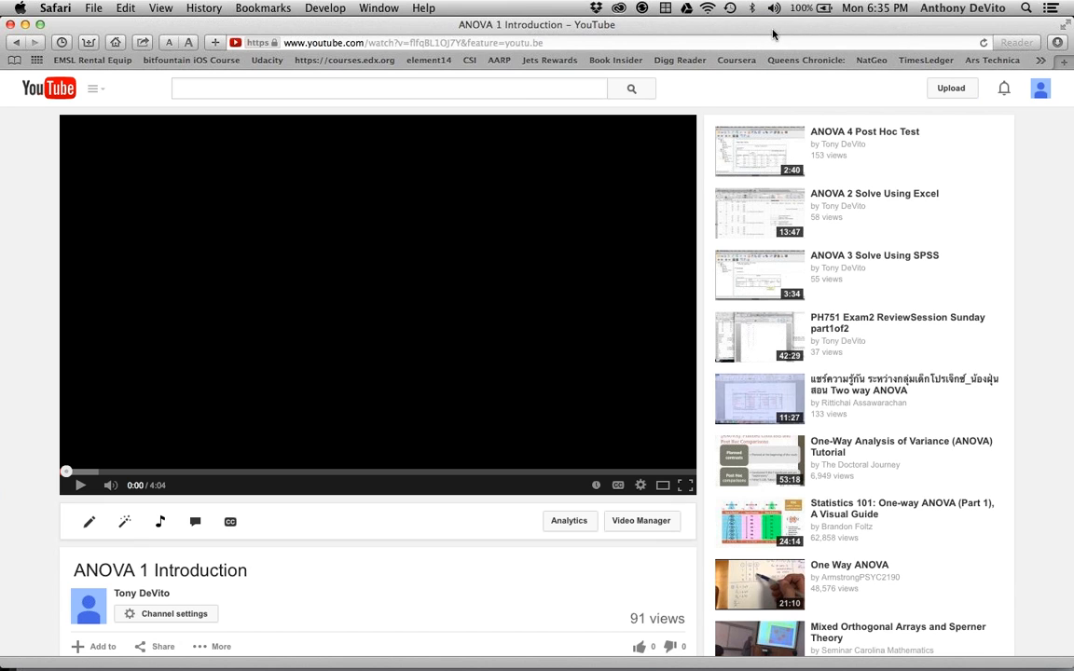
- Present the ANOVA 1 Introduction video in full screen
left_click(686, 489)
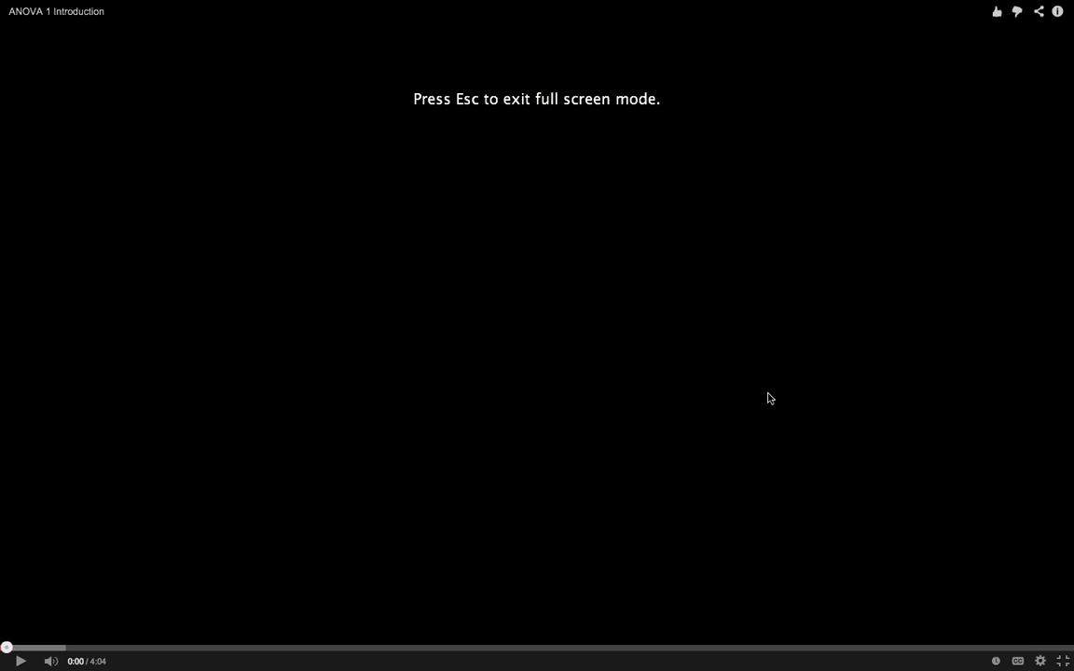
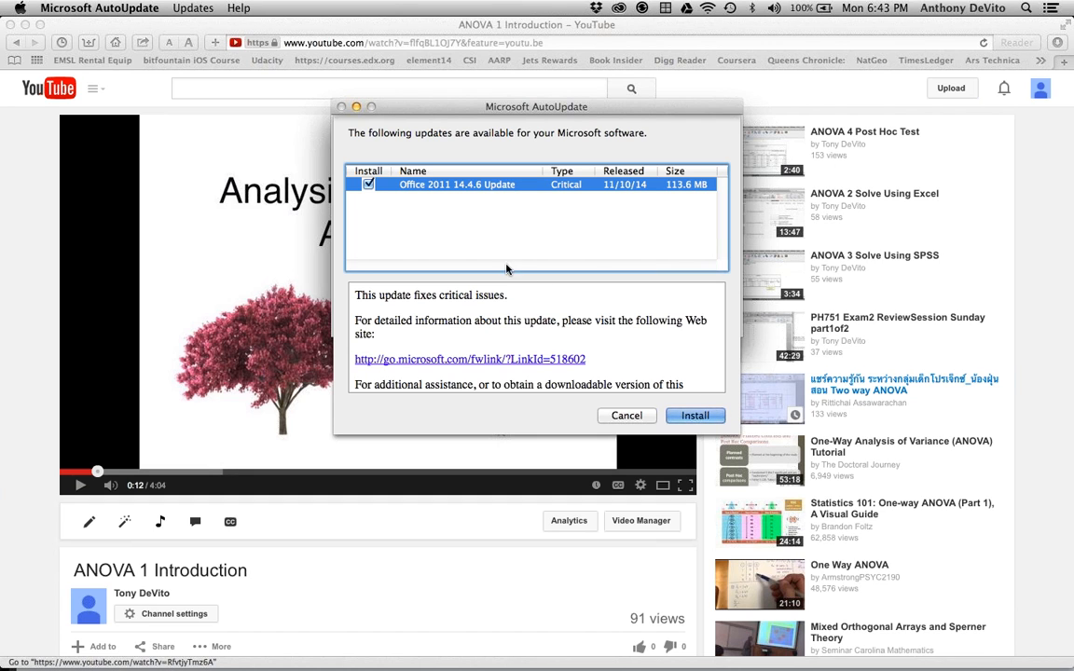
- Cancel the Office 2011 14.4.6 update and close Microsoft AutoUpdate
left_click(626, 415)
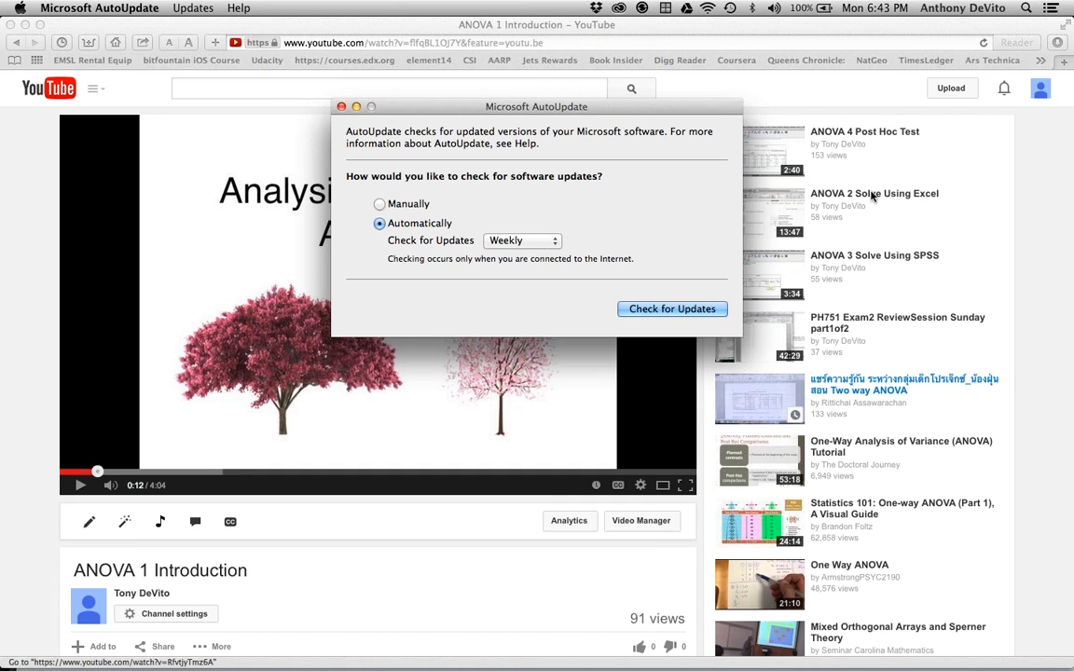
left_click(342, 107)
- Minimize the YouTube and GoToMeeting browser windows and bring the lab folder window to the front
left_click_drag(166, 31, 221, 41)
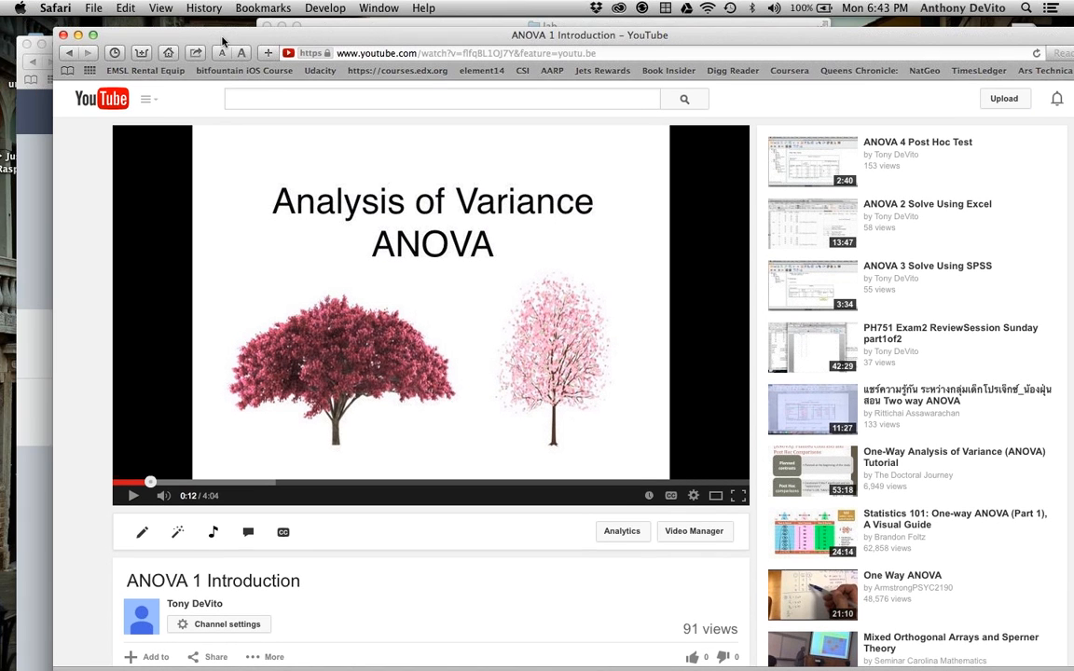
left_click(81, 35)
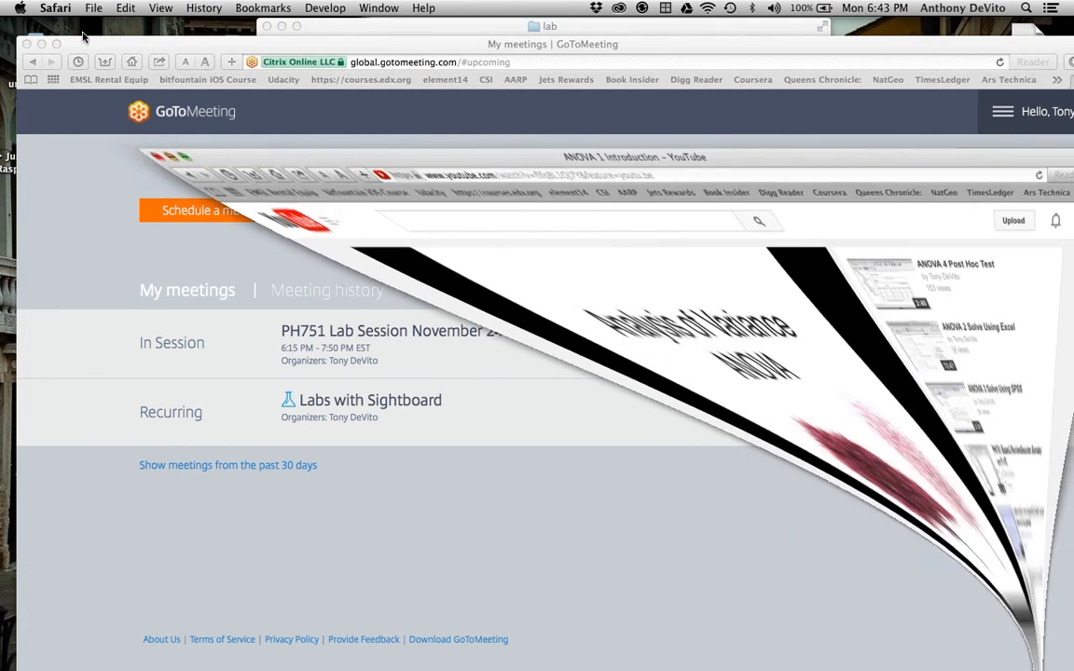
left_click(389, 27)
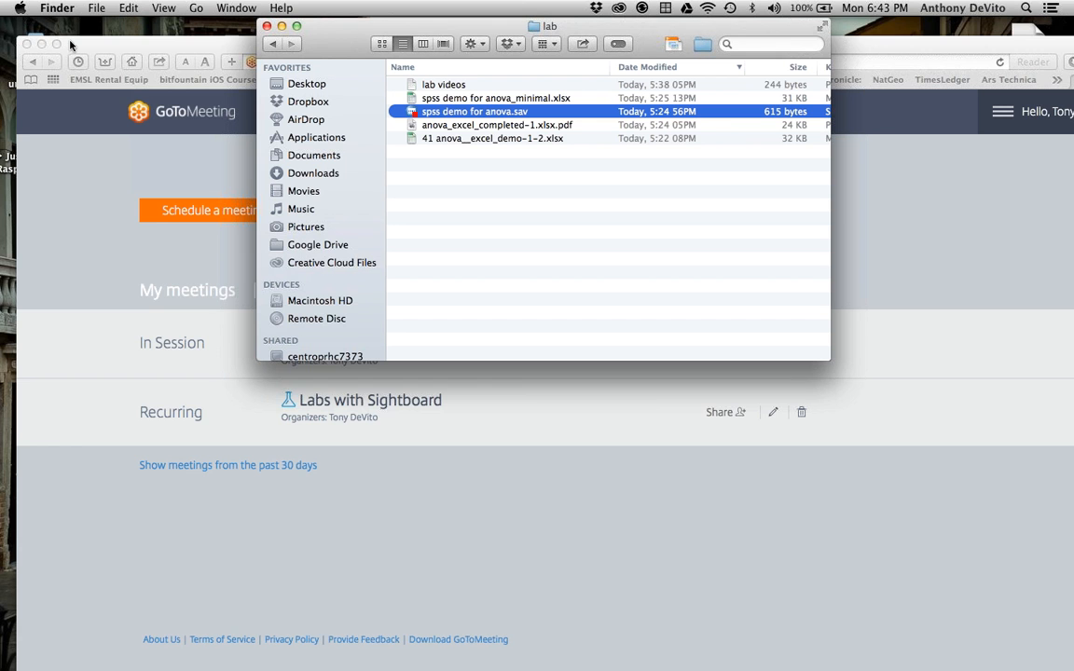
left_click(42, 44)
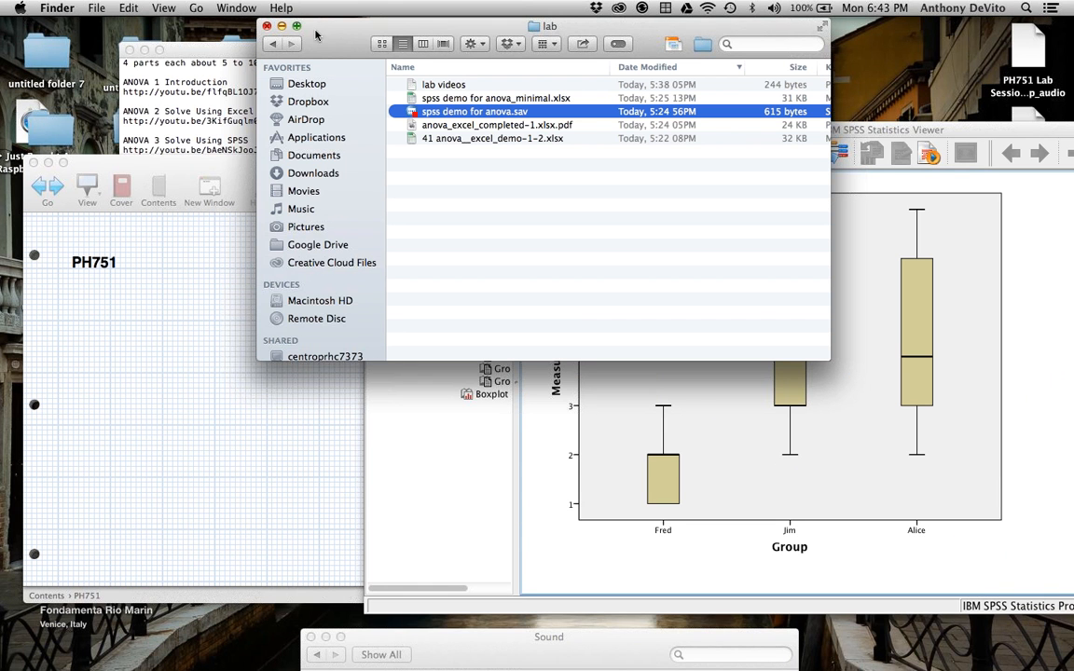
double_click(486, 99)
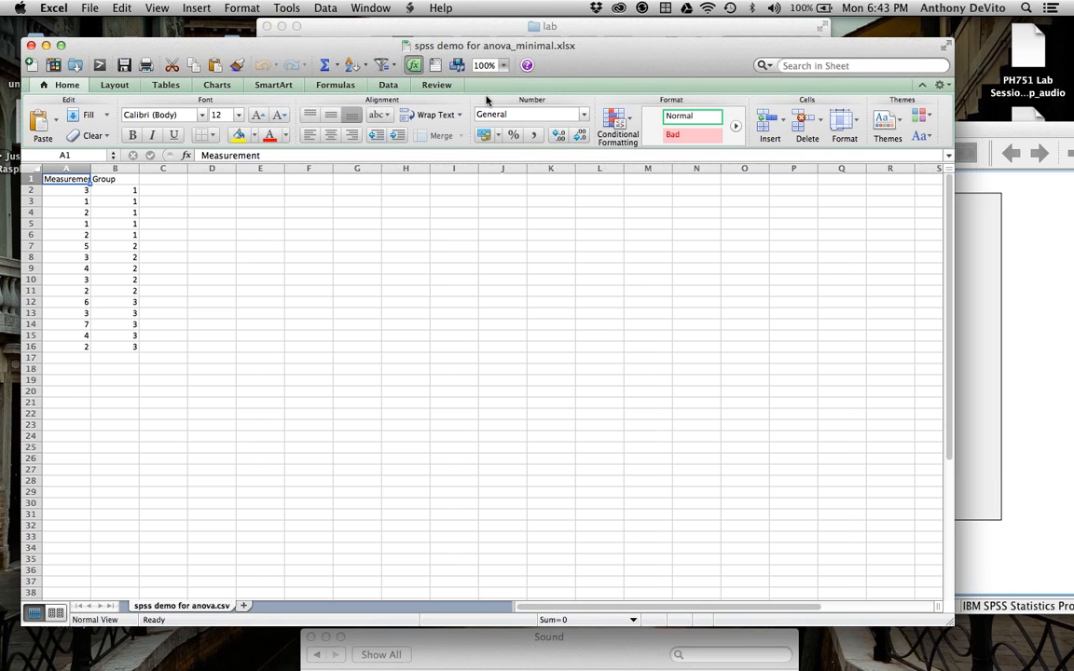
left_click(31, 45)
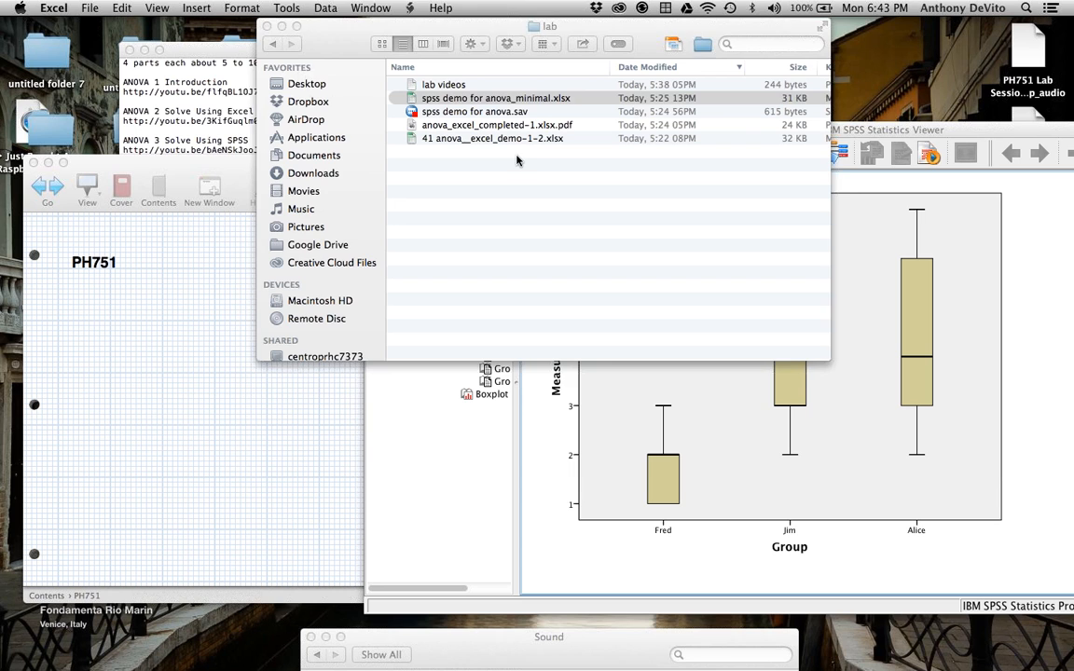
left_click(517, 160)
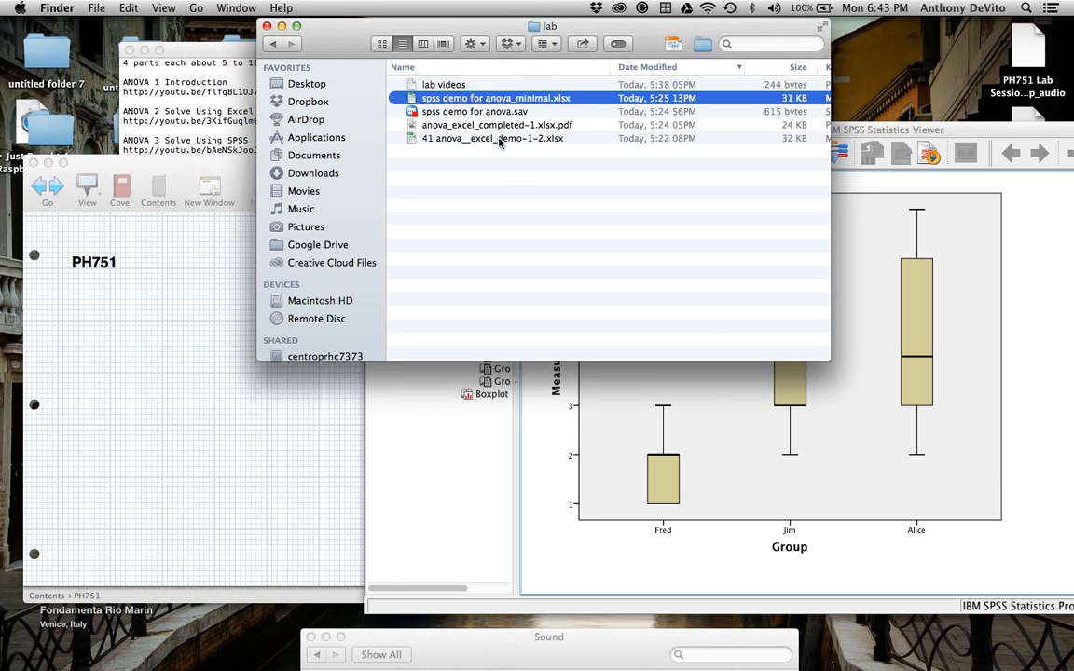
- Open the 41 anova__excel_demo-1-2.xlsx workbook from the lab folder in Excel and reposition its window
double_click(499, 138)
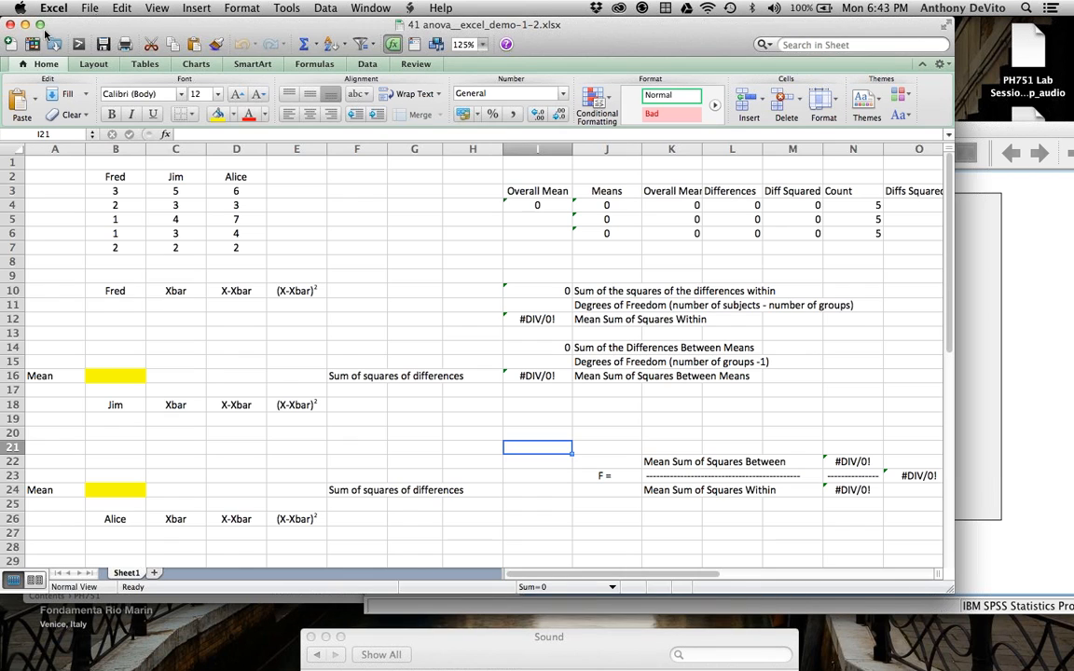
left_click_drag(79, 23, 122, 165)
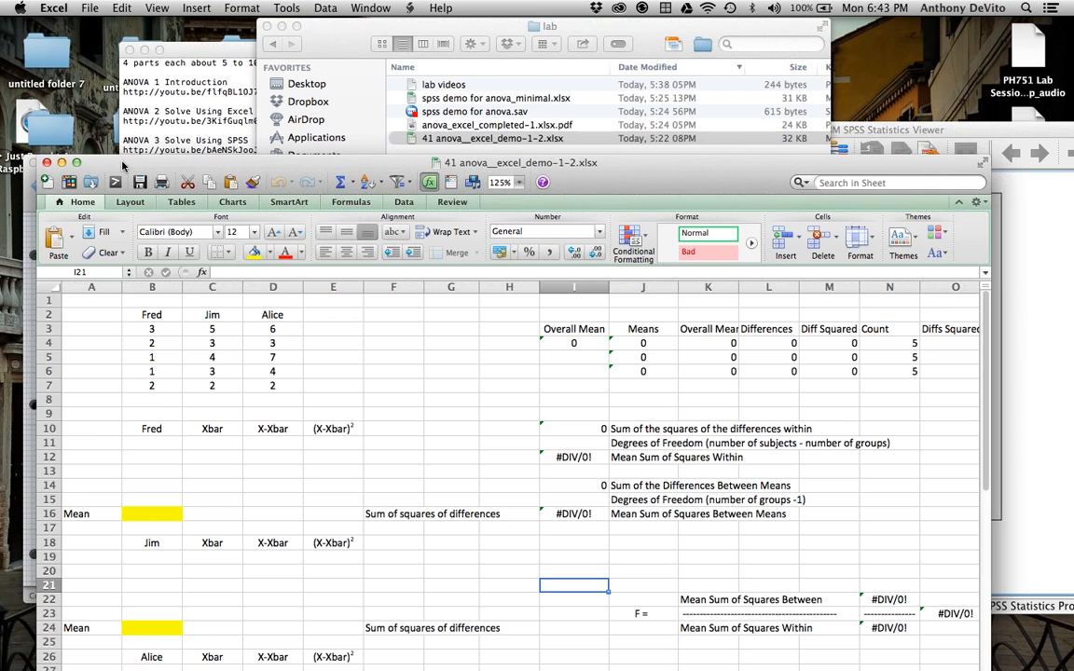
left_click_drag(122, 165, 72, 27)
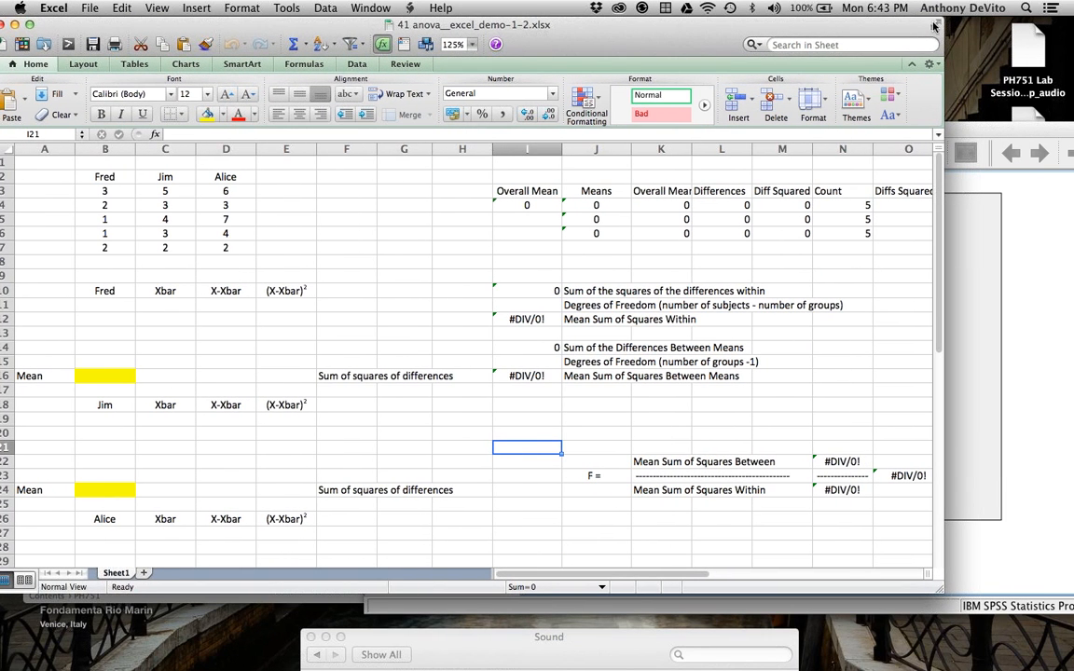
left_click(996, 168)
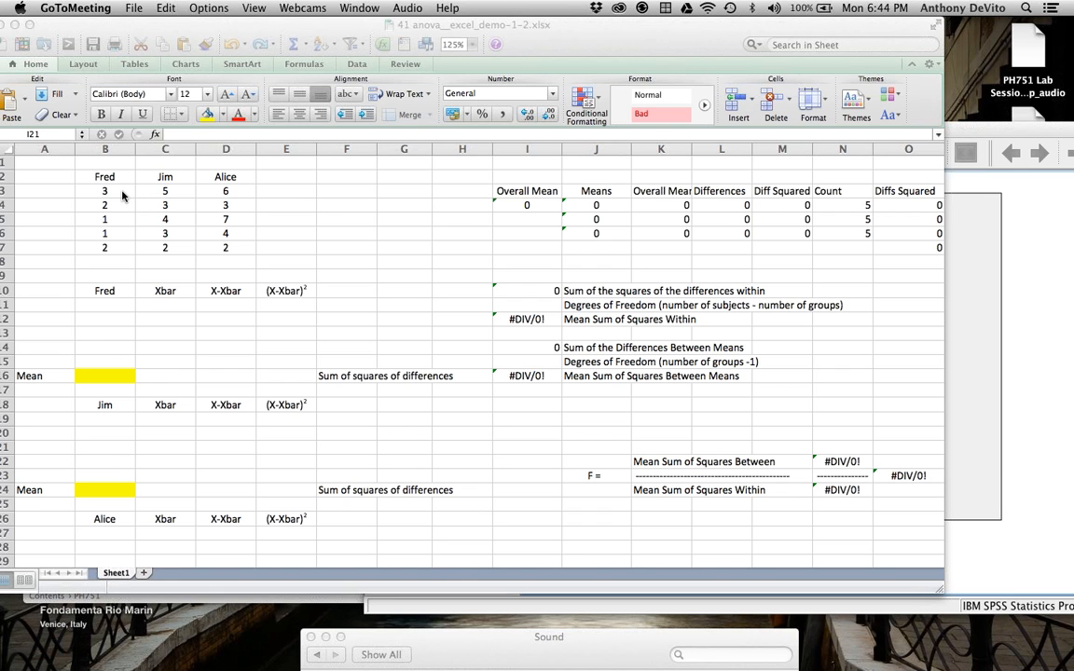
left_click(105, 377)
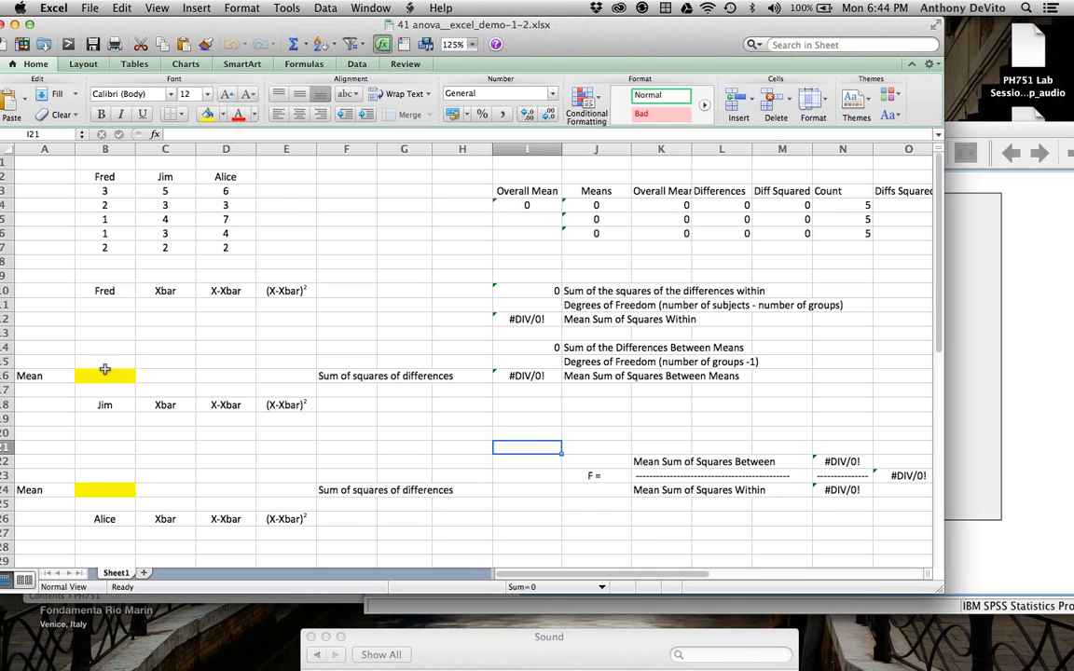
left_click(105, 377)
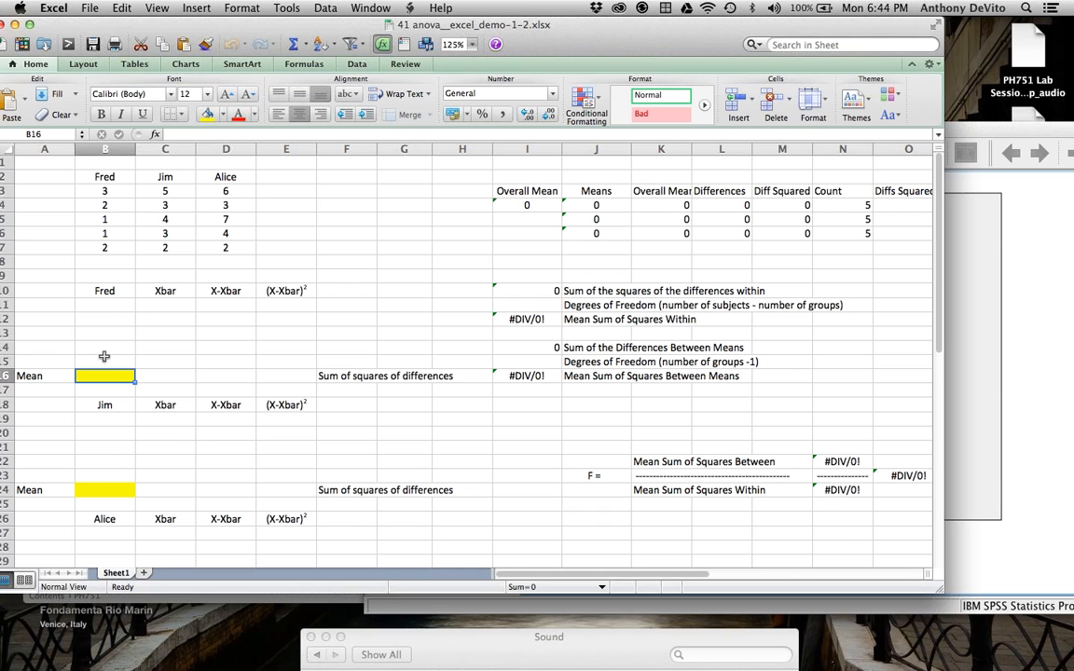
type("=")
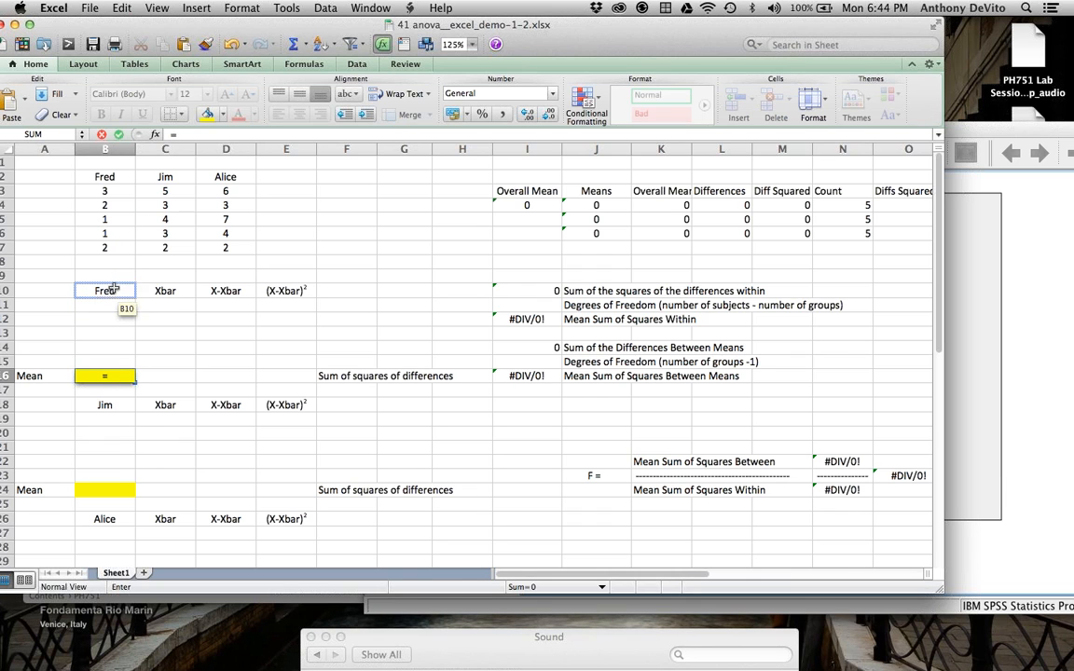
key("Escape")
- Copy the first group's measurements from B3:B7 into its calculation block starting at B11
left_click_drag(103, 191, 110, 247)
key("super+c")
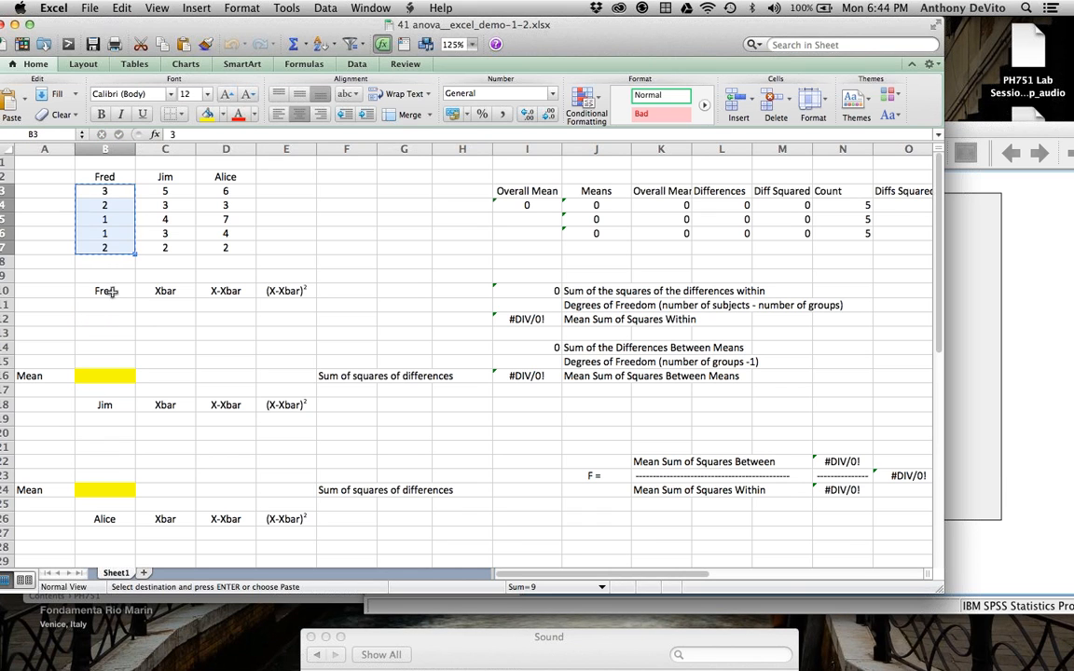
left_click(112, 306)
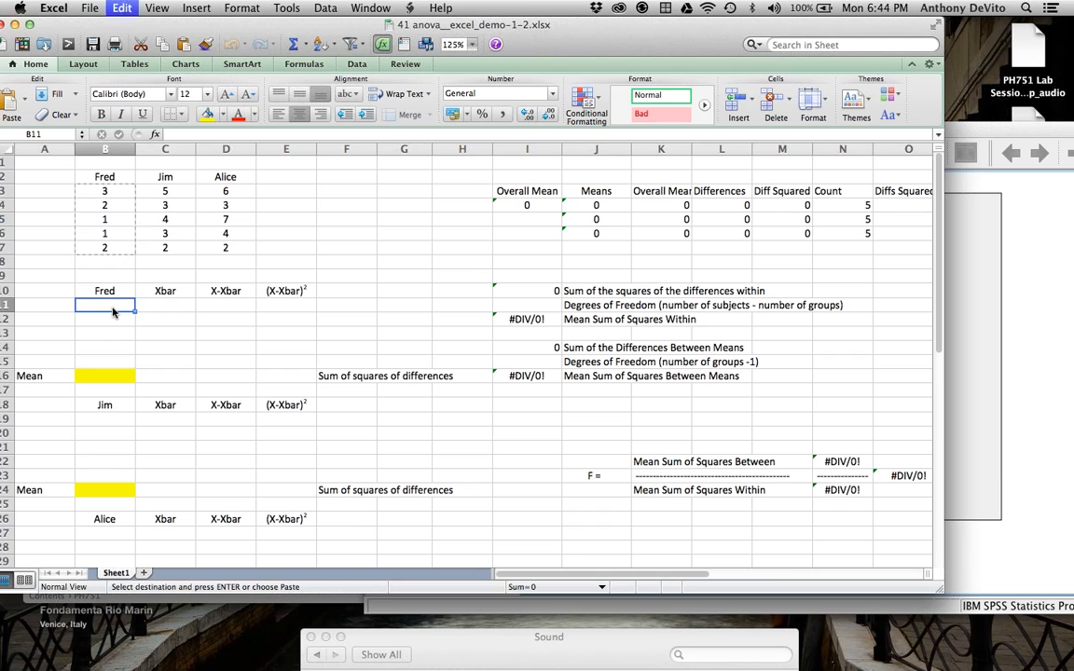
key("super+v")
- Copy the second group's measurements from C3:C7 into its calculation block starting at B19
left_click_drag(167, 192, 172, 247)
key("super+c")
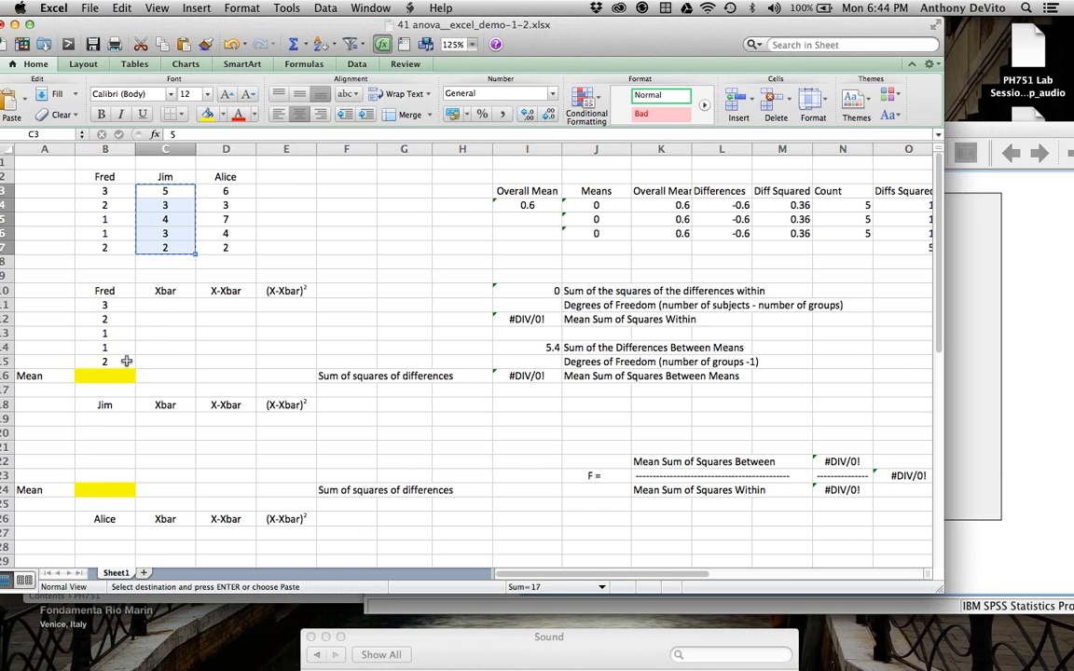
left_click(103, 419)
key("super+v")
- Copy the third group's measurements from D3:D7 into its calculation block starting at B27
scroll(103, 419, "down", 5)
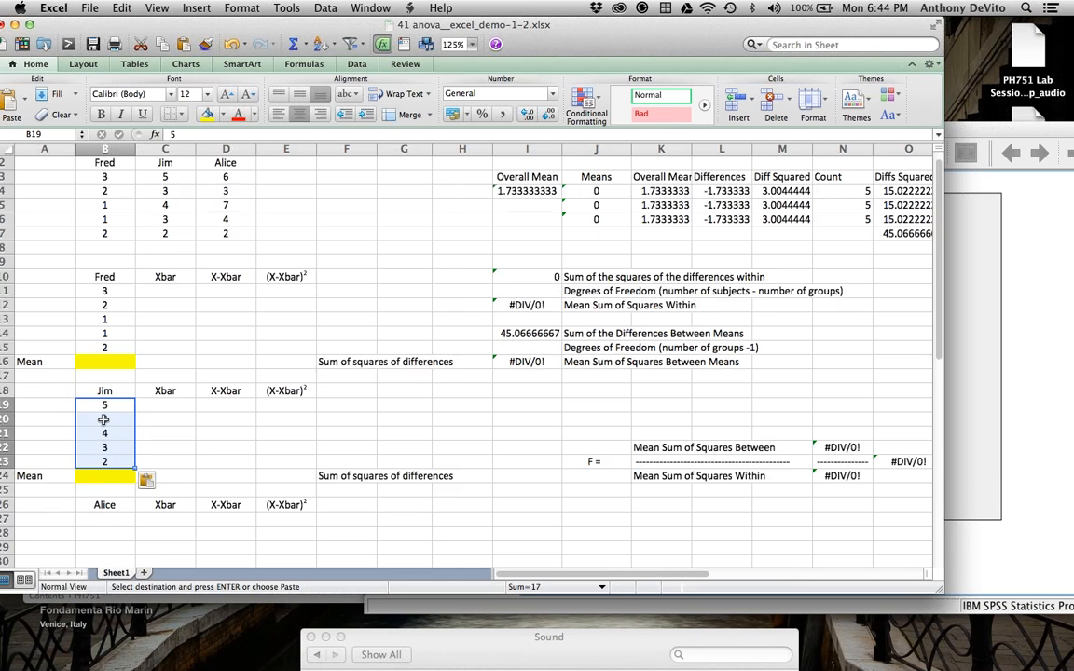
scroll(104, 420, "up", 5)
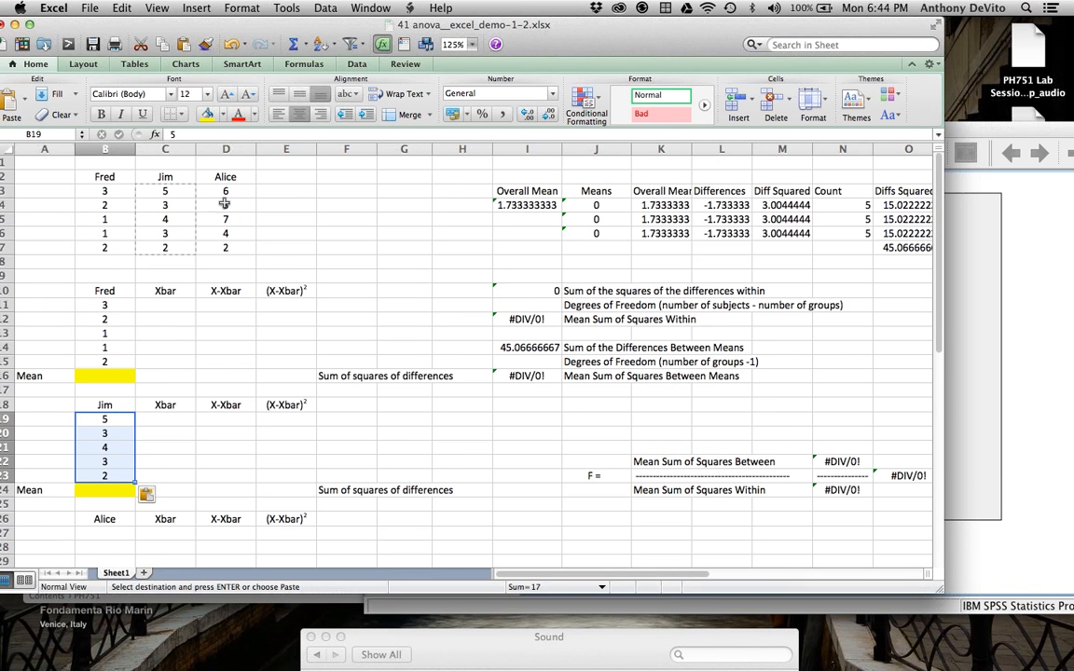
left_click_drag(224, 191, 229, 247)
key("super+c")
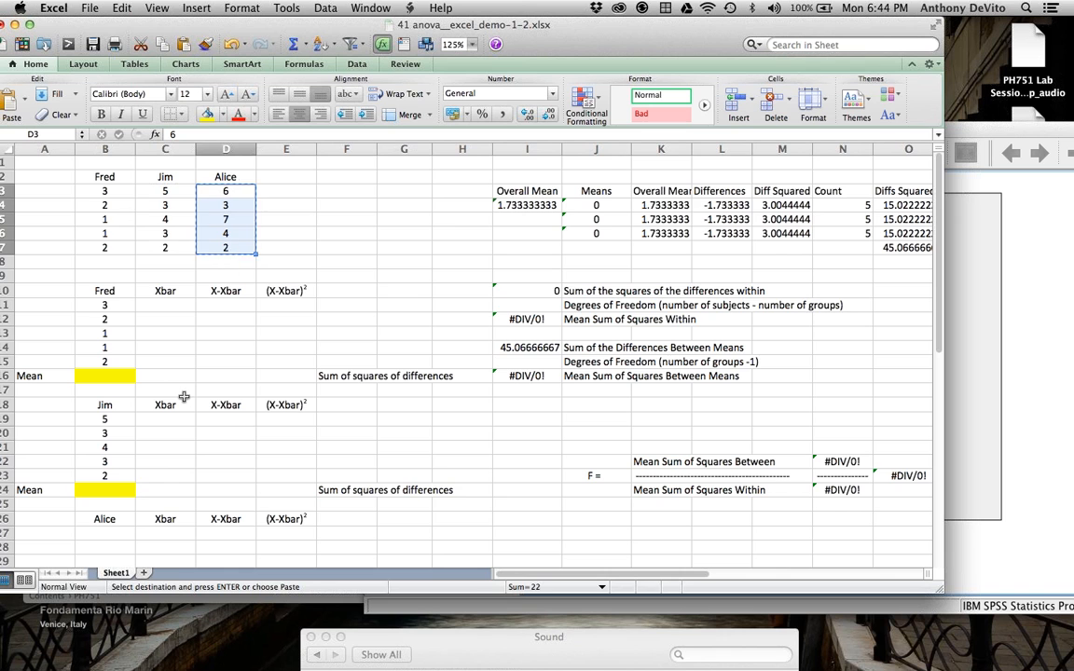
scroll(125, 361, "down", 6)
left_click(105, 348)
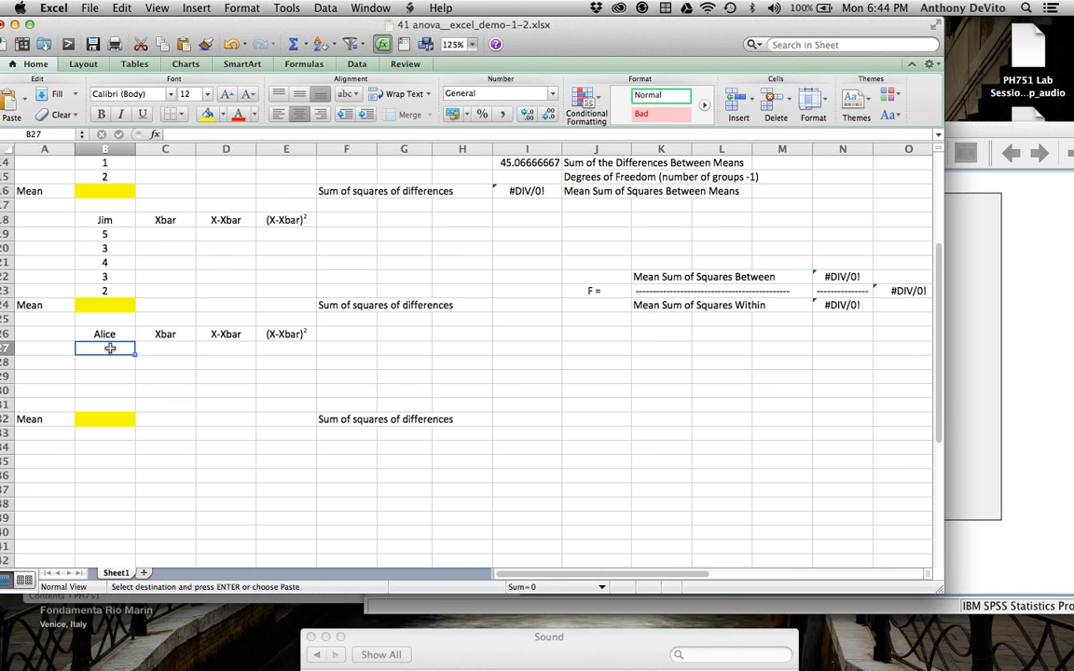
key("super+v")
- Calculate the first group's mean in B16 with an AVERAGE formula over B11:B15
scroll(221, 290, "up", 4)
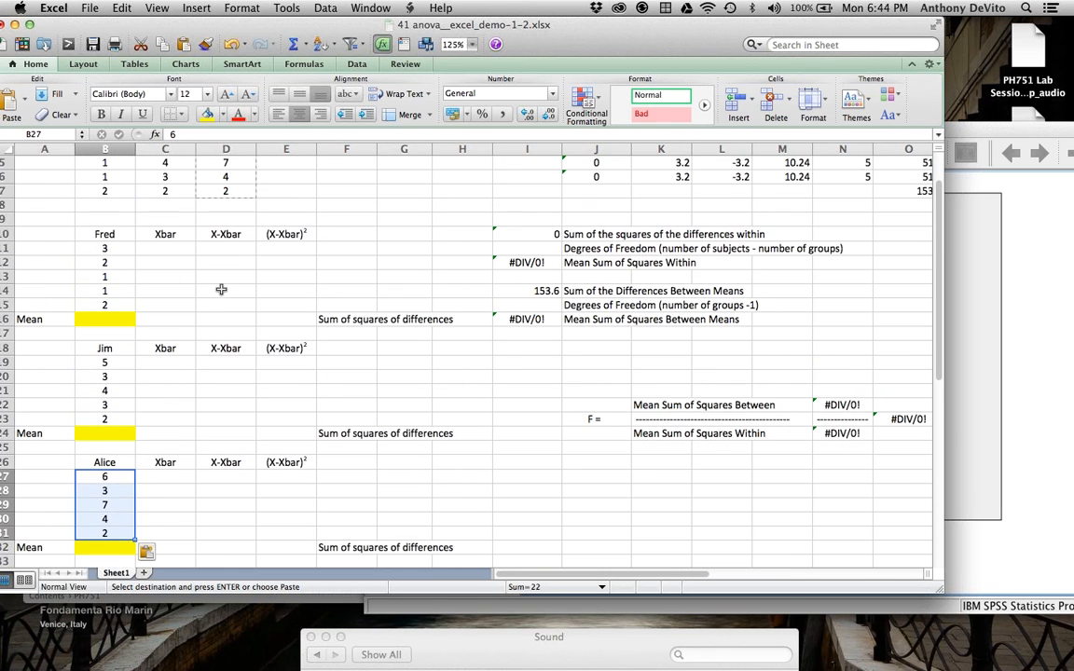
left_click(110, 318)
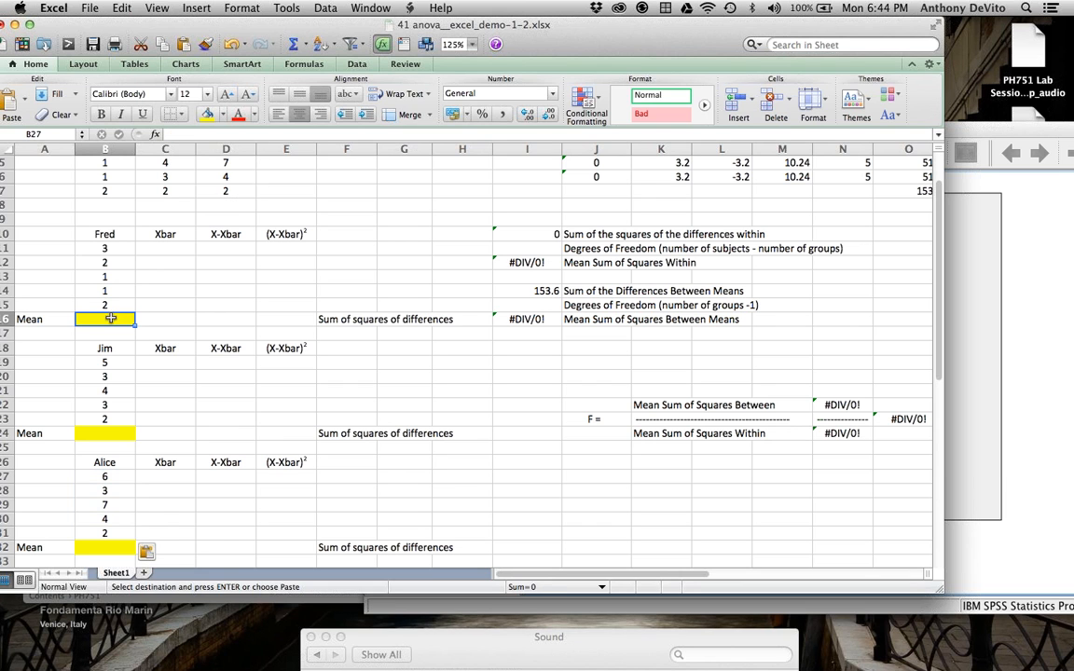
type("=avera")
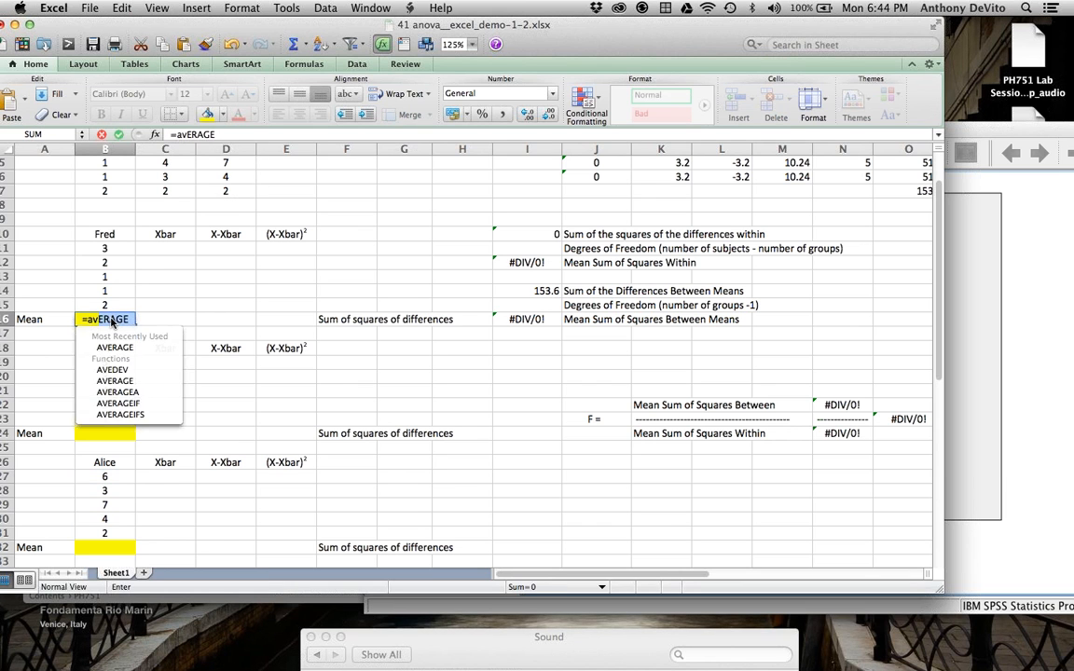
type("ge(")
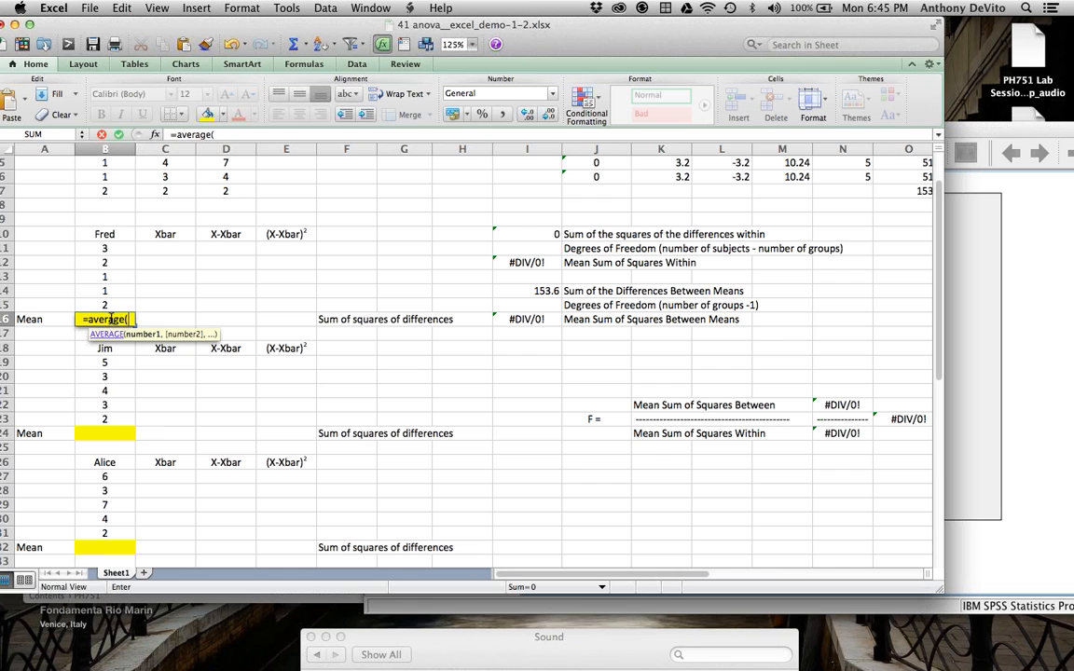
left_click_drag(105, 247, 105, 305)
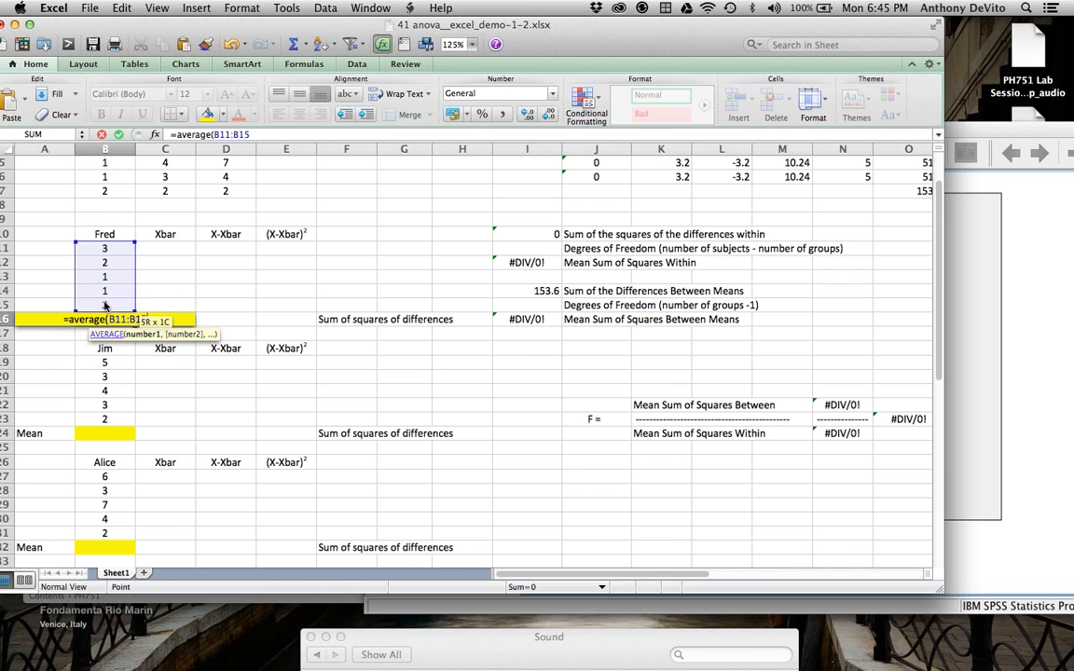
key("Return")
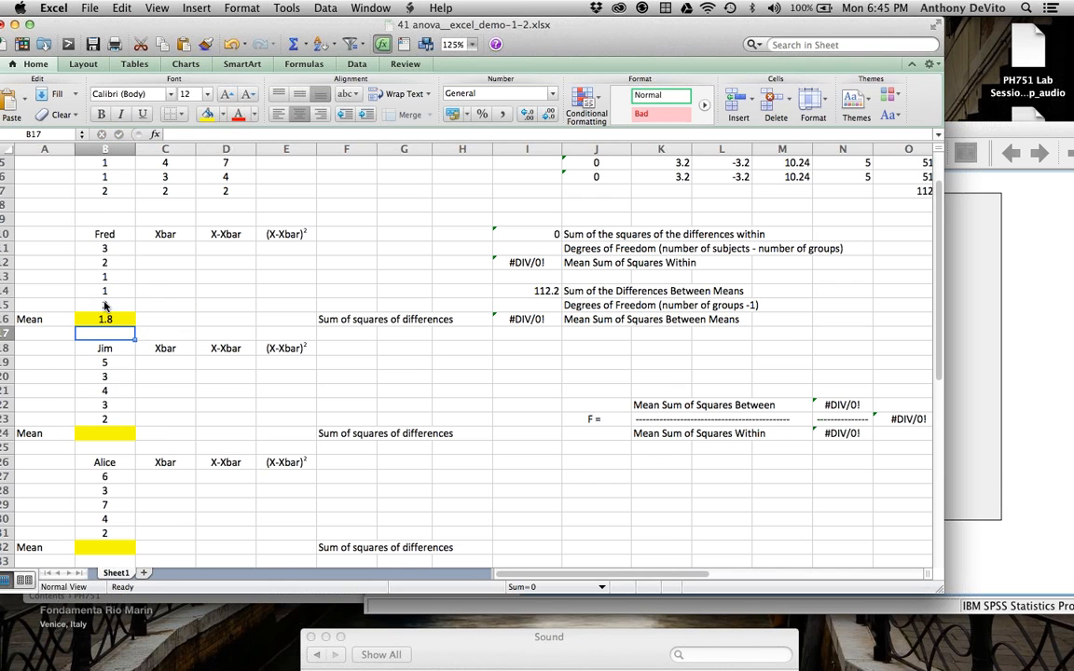
- Calculate the second group's mean in B24 with an AVERAGE formula over B19:B23
left_click(113, 430)
type("=averagE")
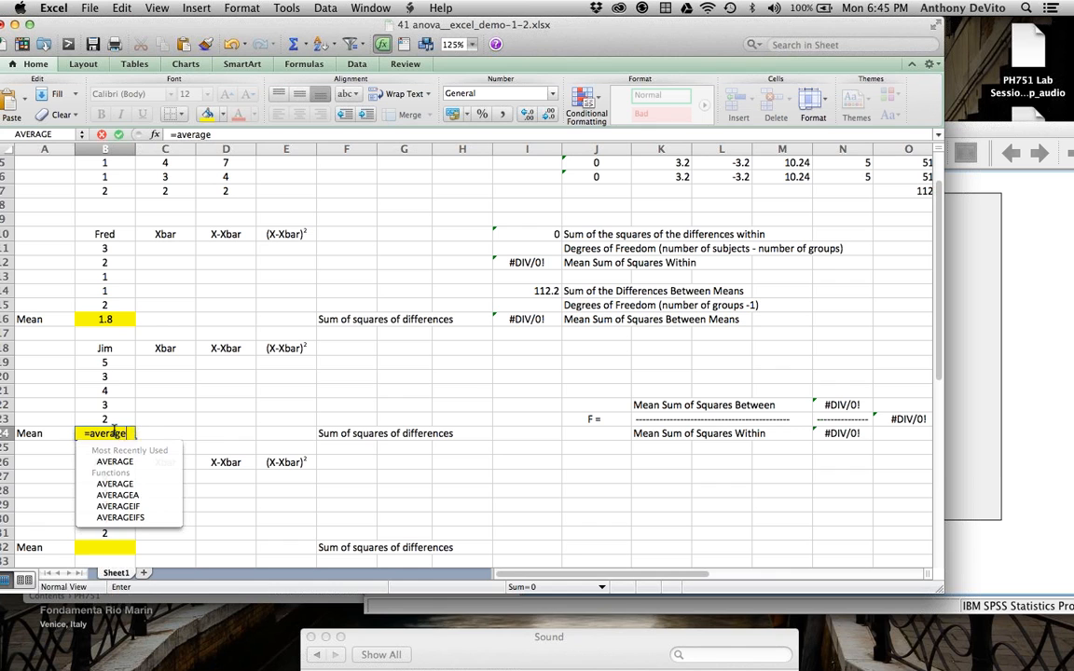
type("(")
left_click_drag(107, 361, 109, 424)
key("Return")
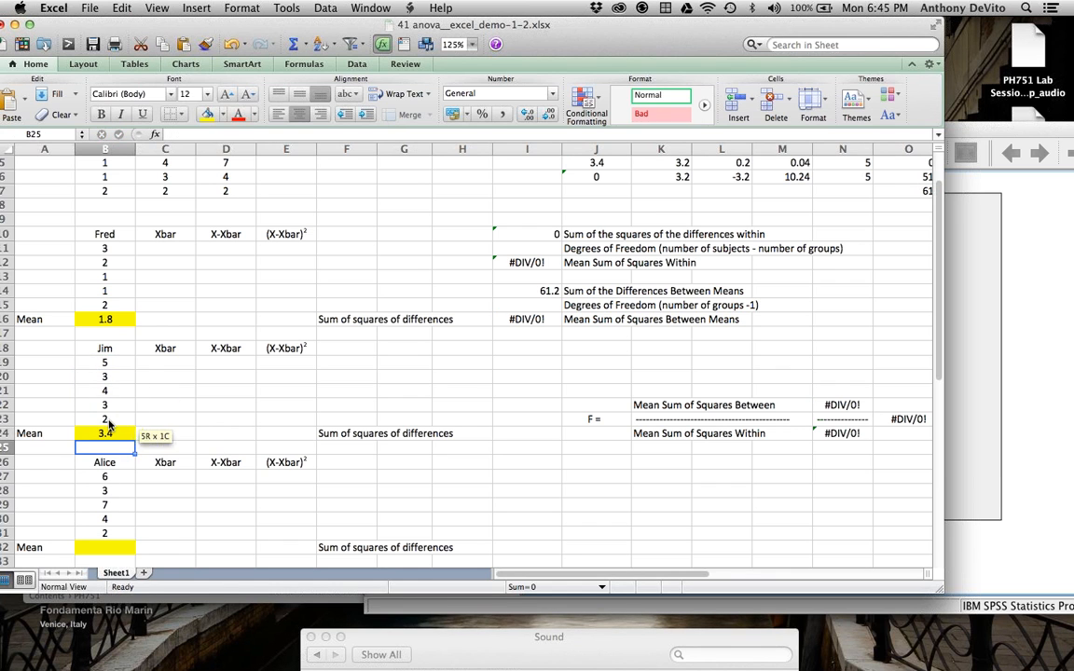
- Calculate the third group's mean in B32 with an AVERAGE formula over B27:B31
scroll(112, 458, "down", 3)
left_click(111, 449)
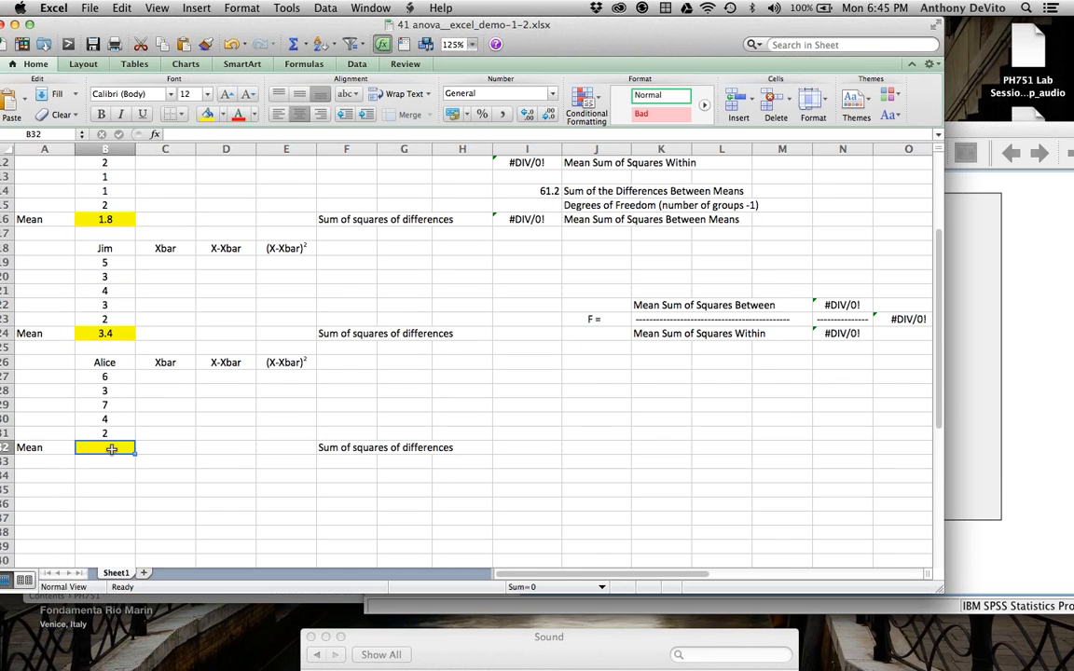
type("=avea")
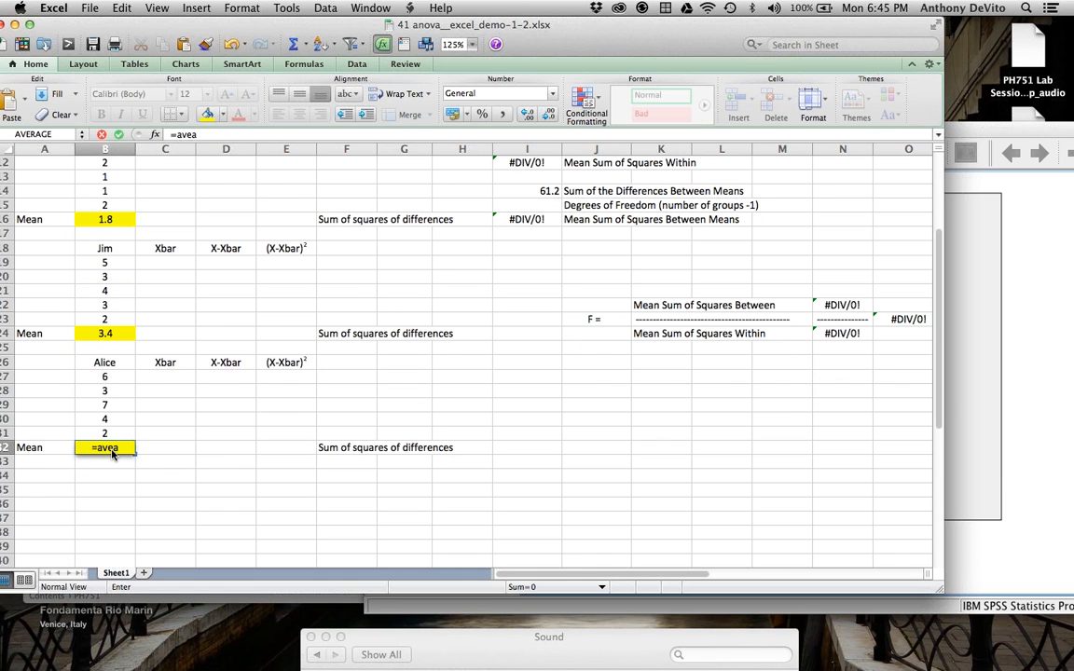
key("BackSpace")
type("rage")
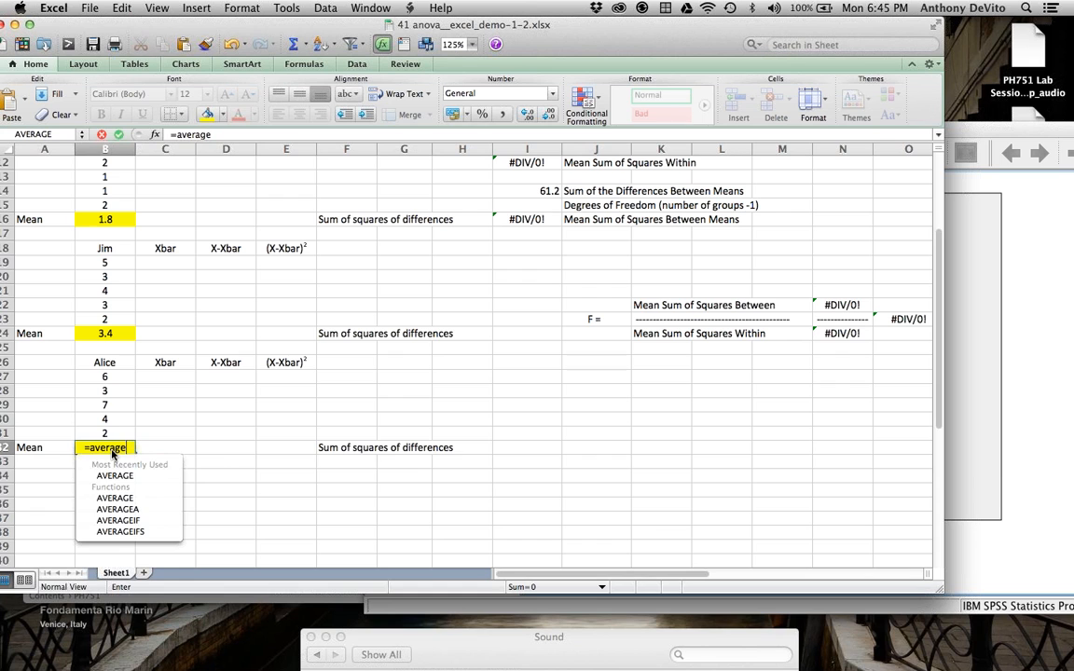
type("(")
left_click_drag(105, 376, 110, 434)
key("Return")
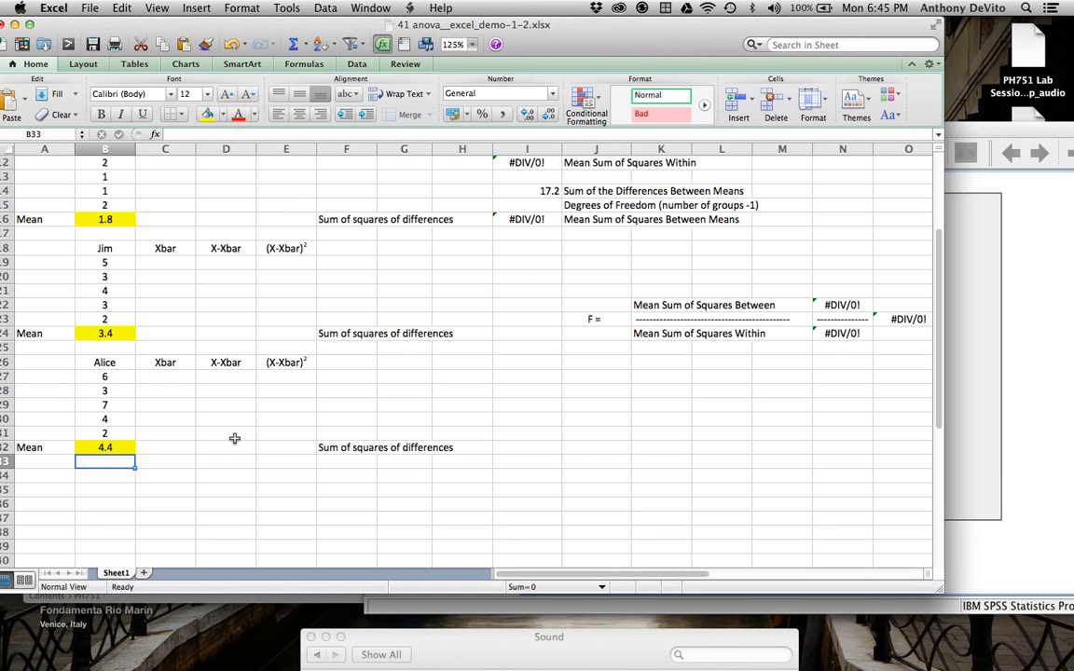
- Enter the first group's mean, 1.8, in C11 and fill it down the Xbar column to C15
scroll(234, 439, "up", 5)
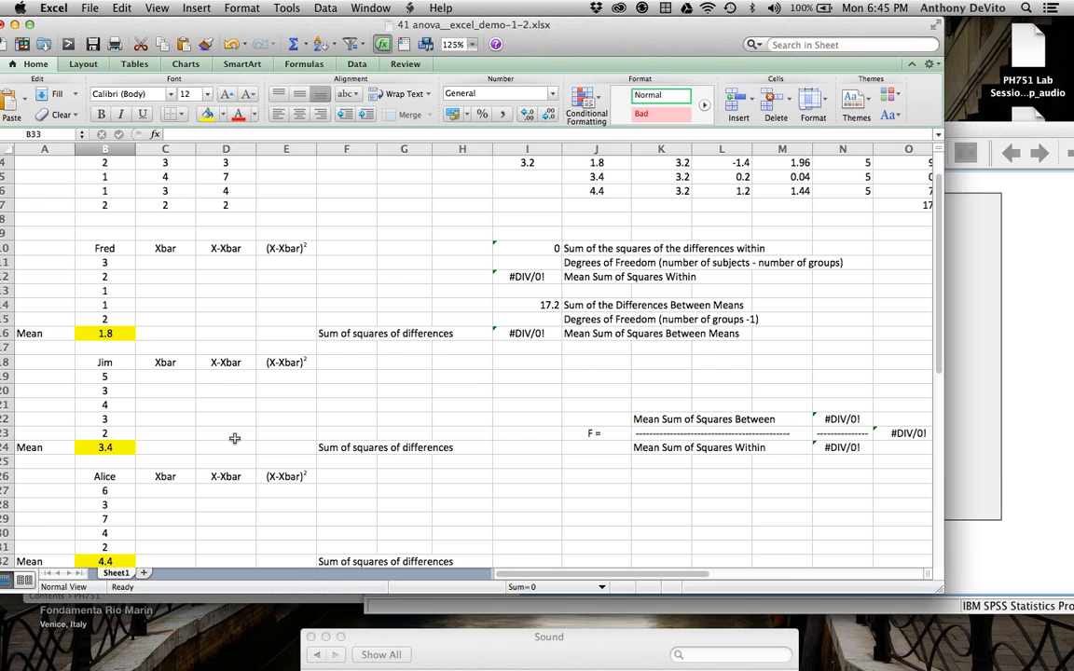
left_click(173, 265)
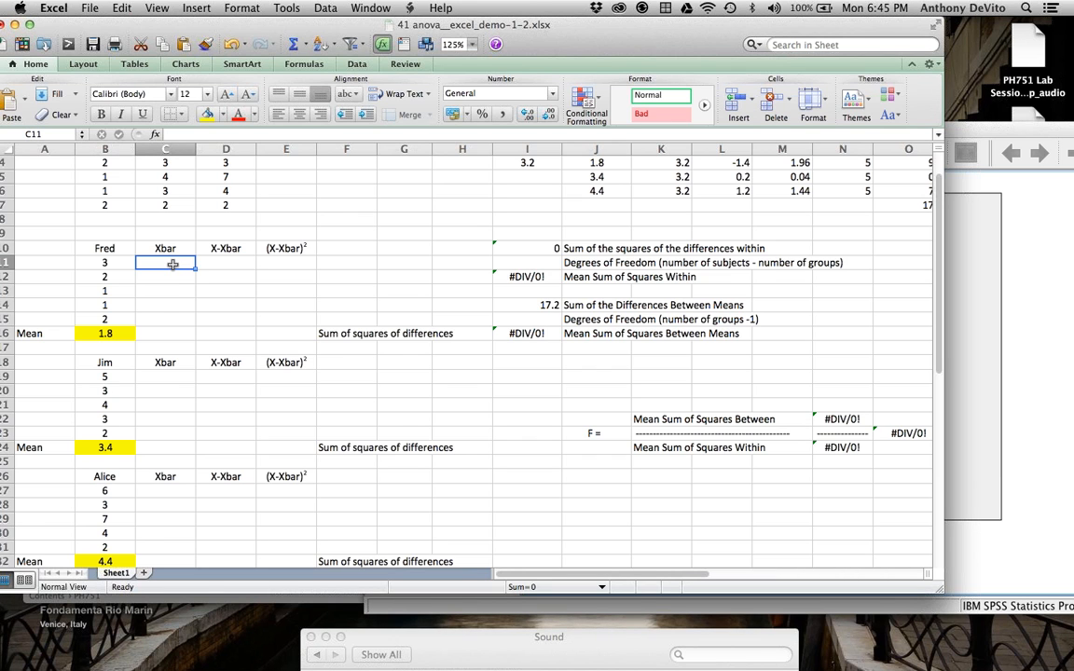
type("1.8")
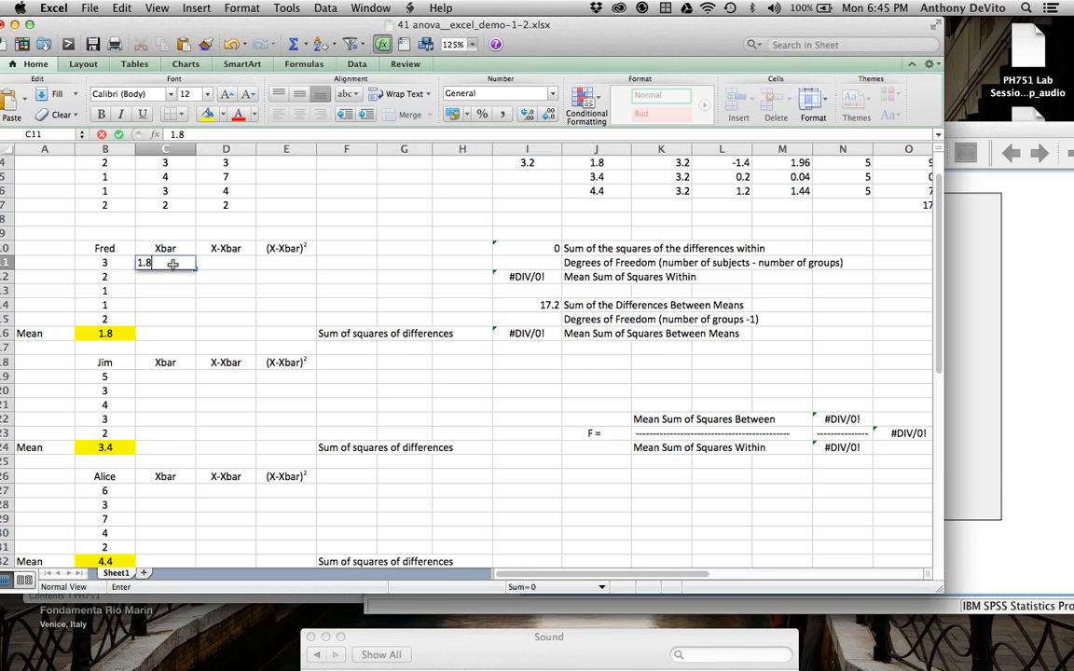
key("Return")
left_click_drag(173, 263, 177, 320)
left_click(116, 8)
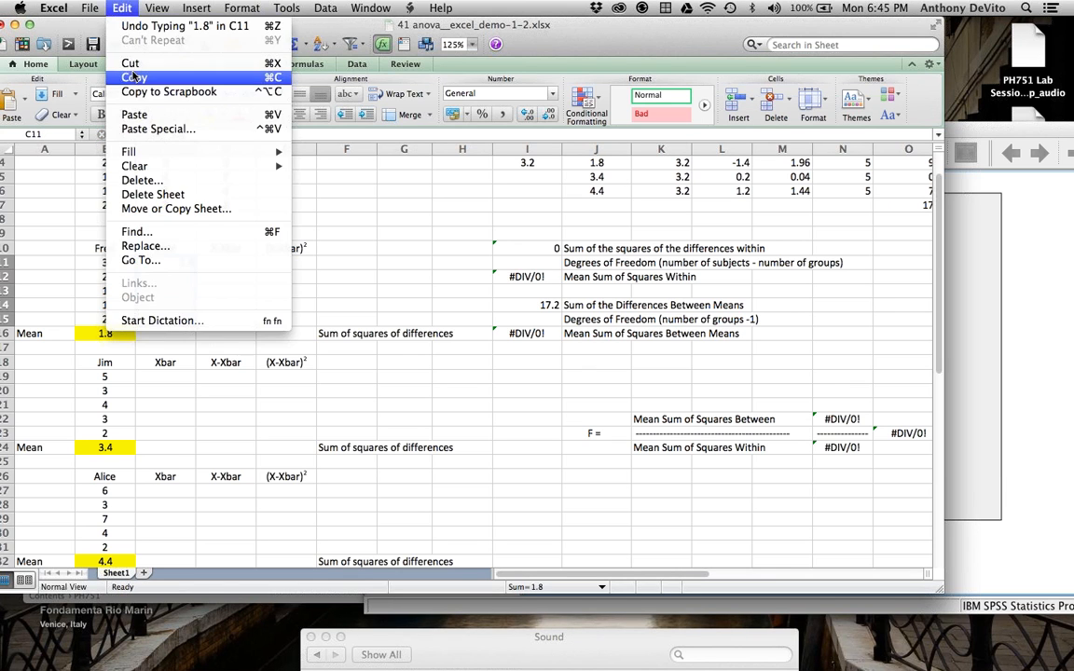
mouse_move(280, 152)
left_click(320, 152)
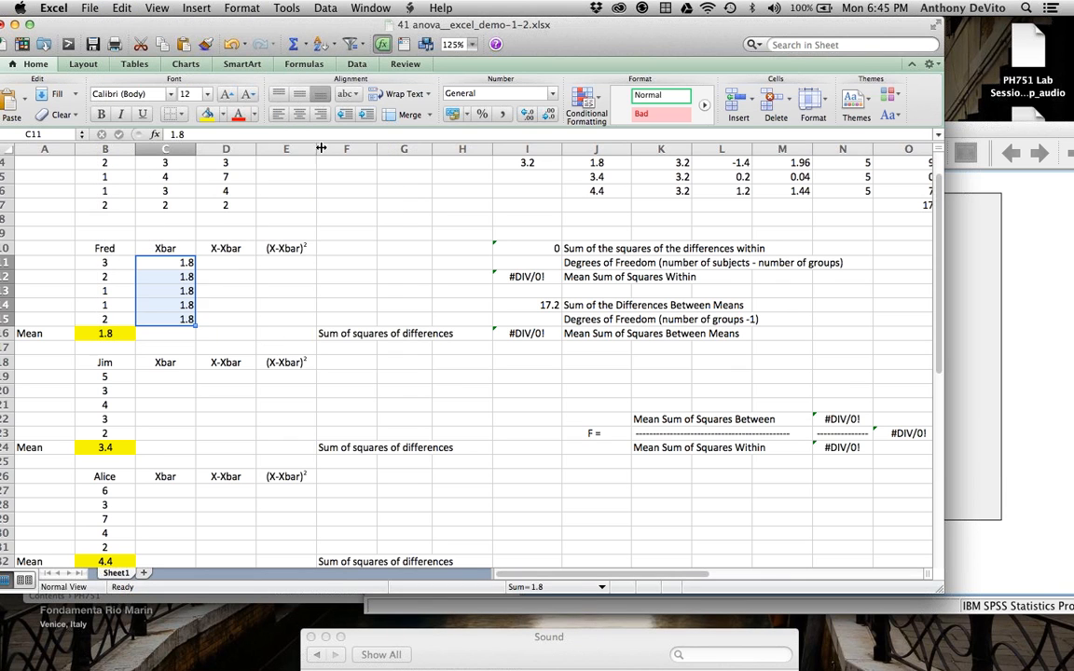
- Enter the second group's mean, 3.4, in C19 and fill it down the Xbar column to C23
left_click(168, 380)
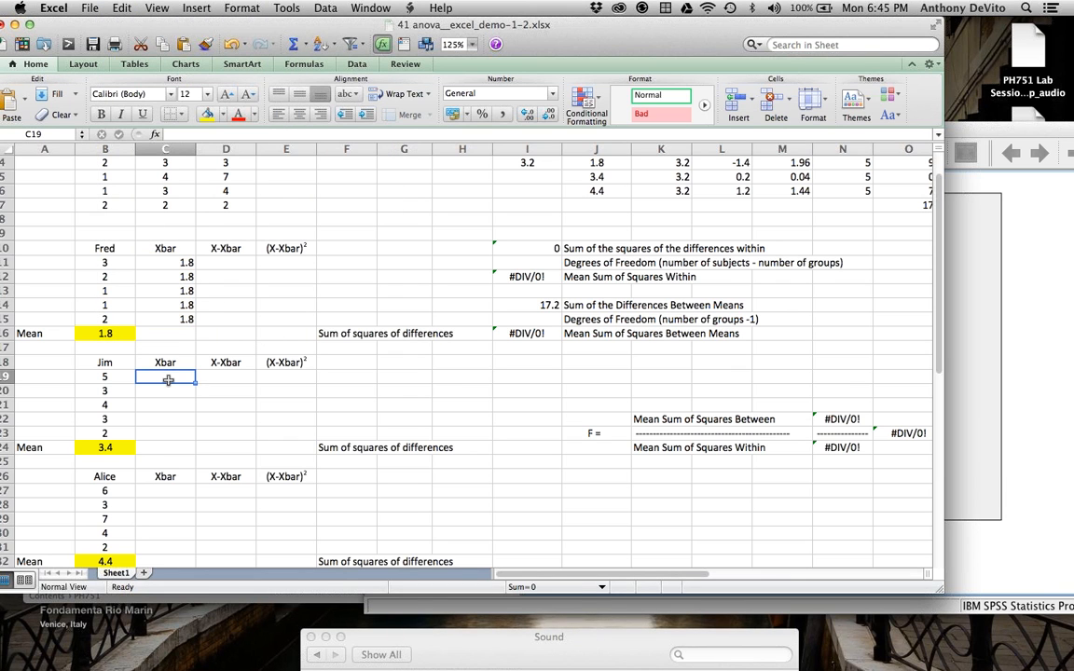
type("3.4")
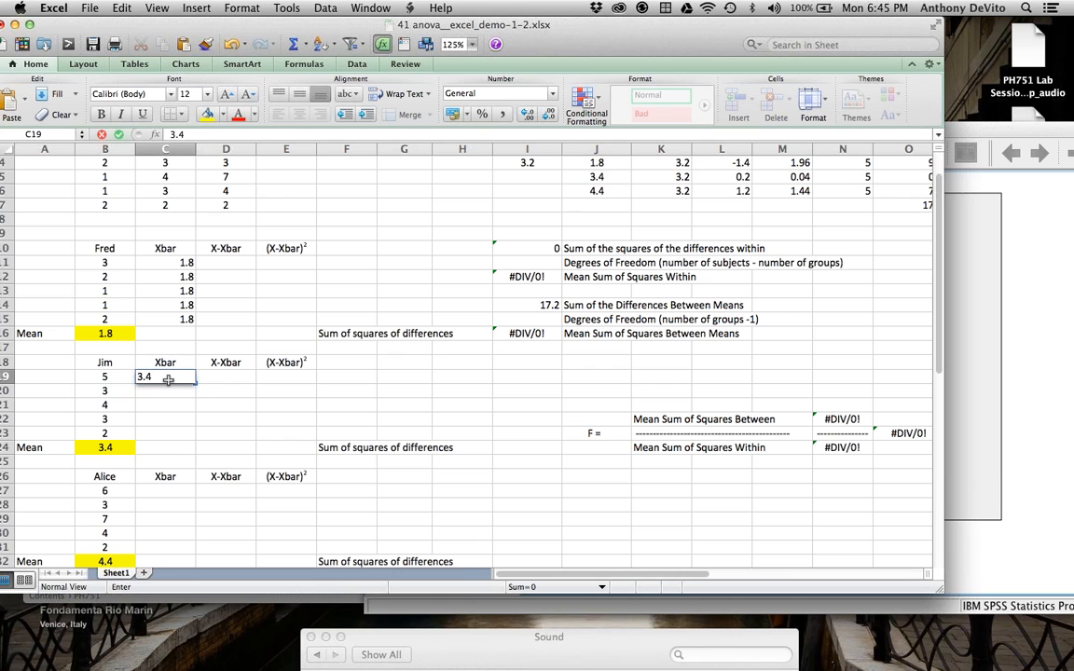
key("Return")
left_click_drag(166, 377, 168, 434)
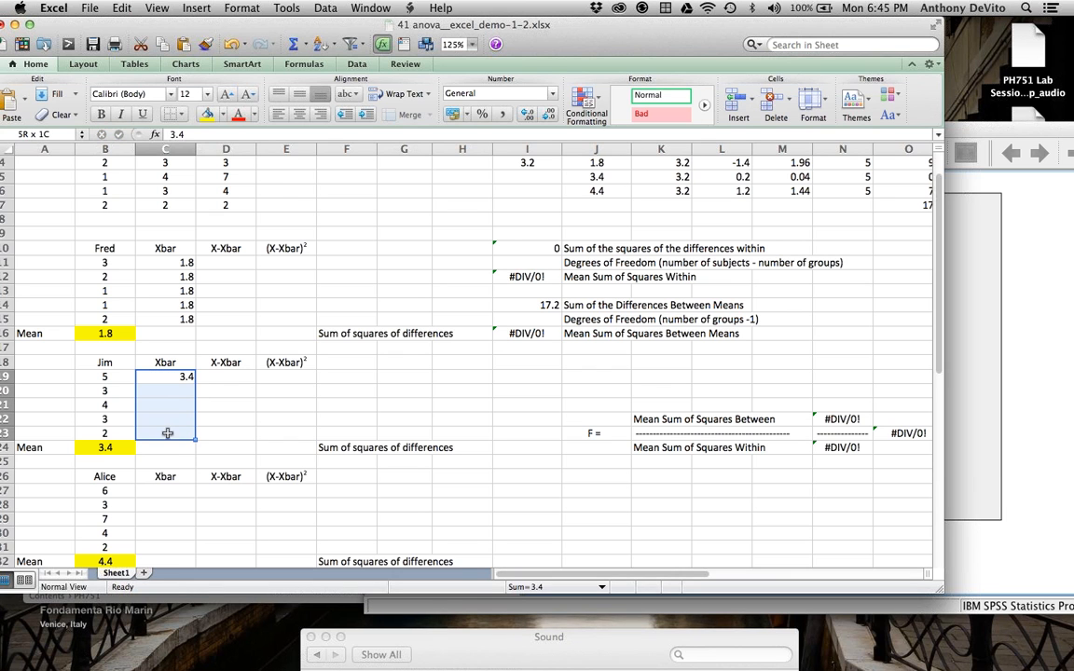
left_click(122, 7)
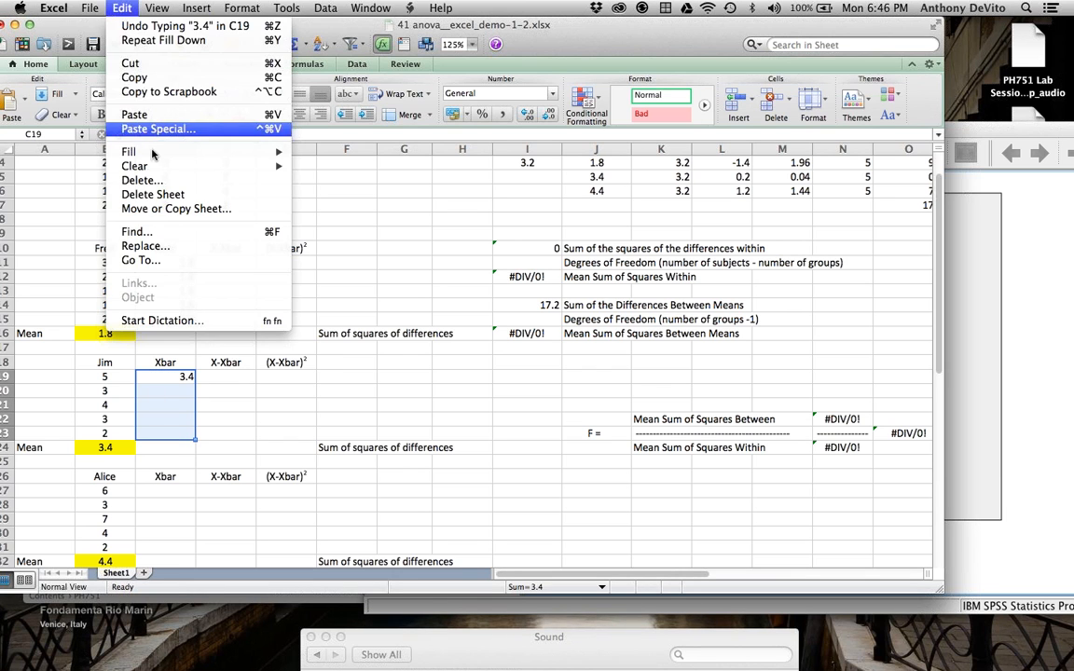
mouse_move(154, 152)
left_click(312, 144)
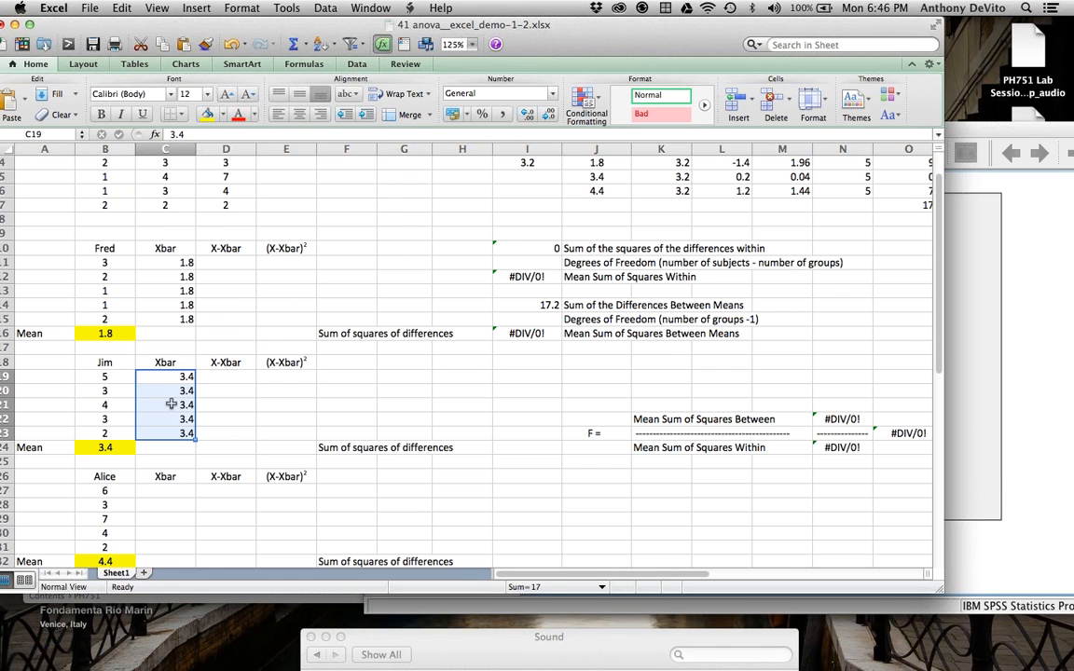
- Enter the third group's mean, 4.4, in C27 and fill it down the Xbar column to C31
left_click(169, 491)
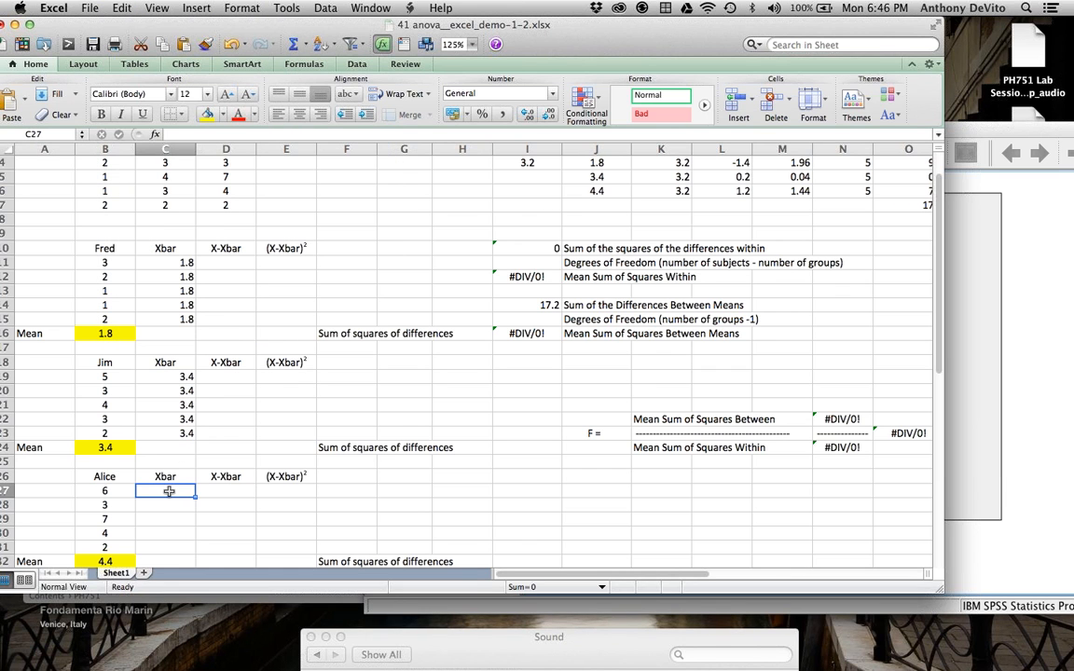
type("4.4")
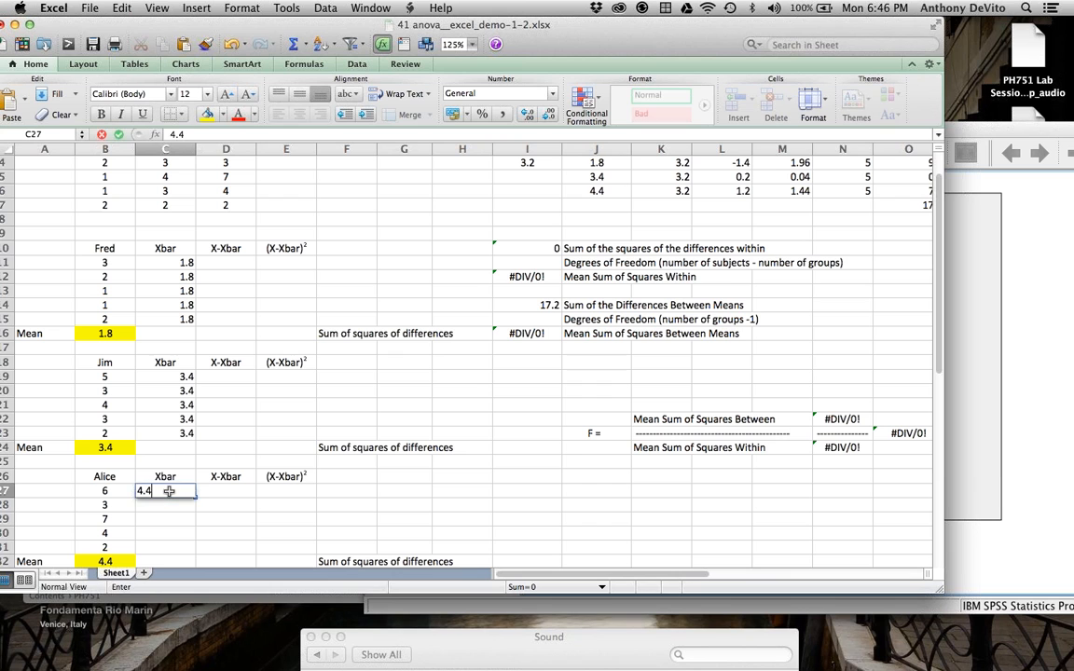
key("Return")
left_click_drag(171, 491, 171, 550)
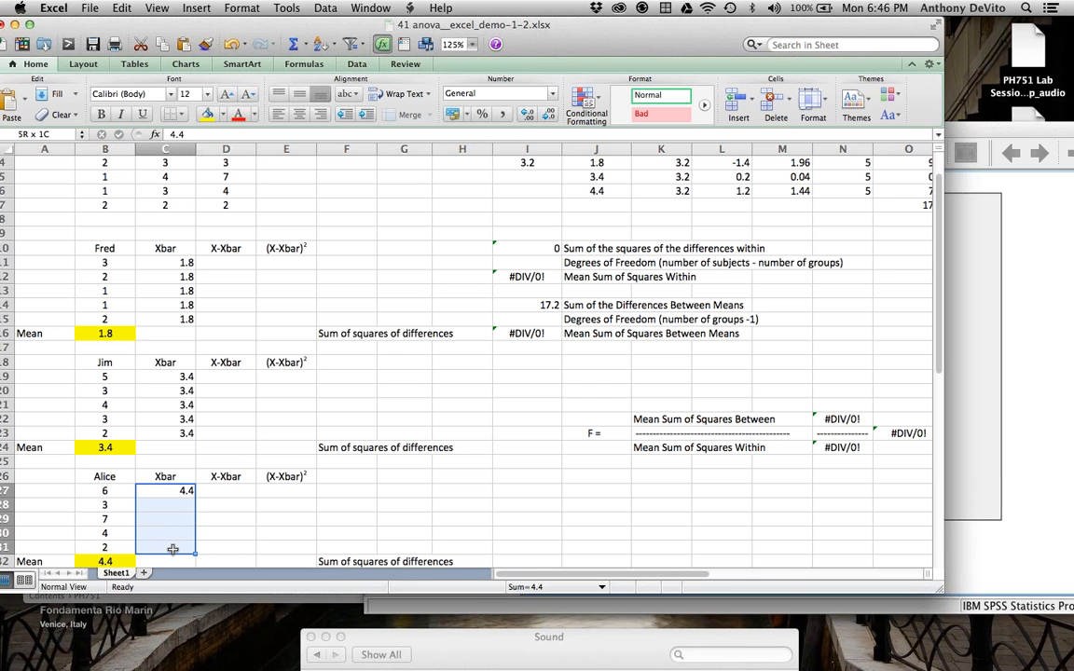
left_click(121, 8)
mouse_move(150, 151)
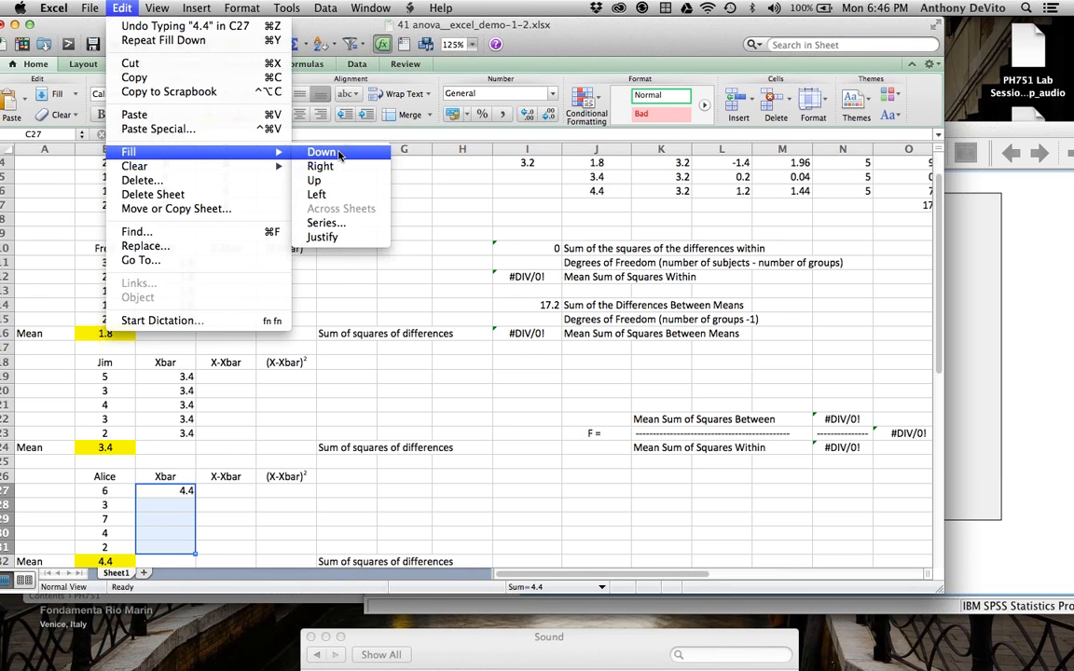
left_click(339, 153)
- Calculate the first group's deviations from its mean with =B11-C11 in D11, filled down to D15
scroll(319, 207, "up", 1)
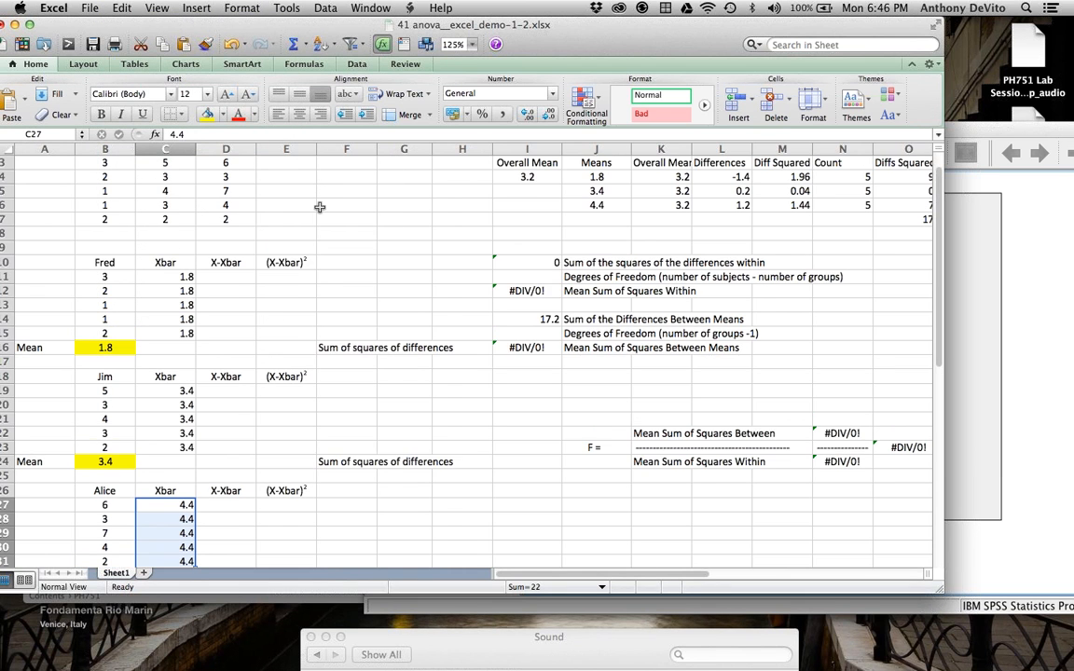
scroll(319, 207, "up", 2)
scroll(319, 207, "down", 7)
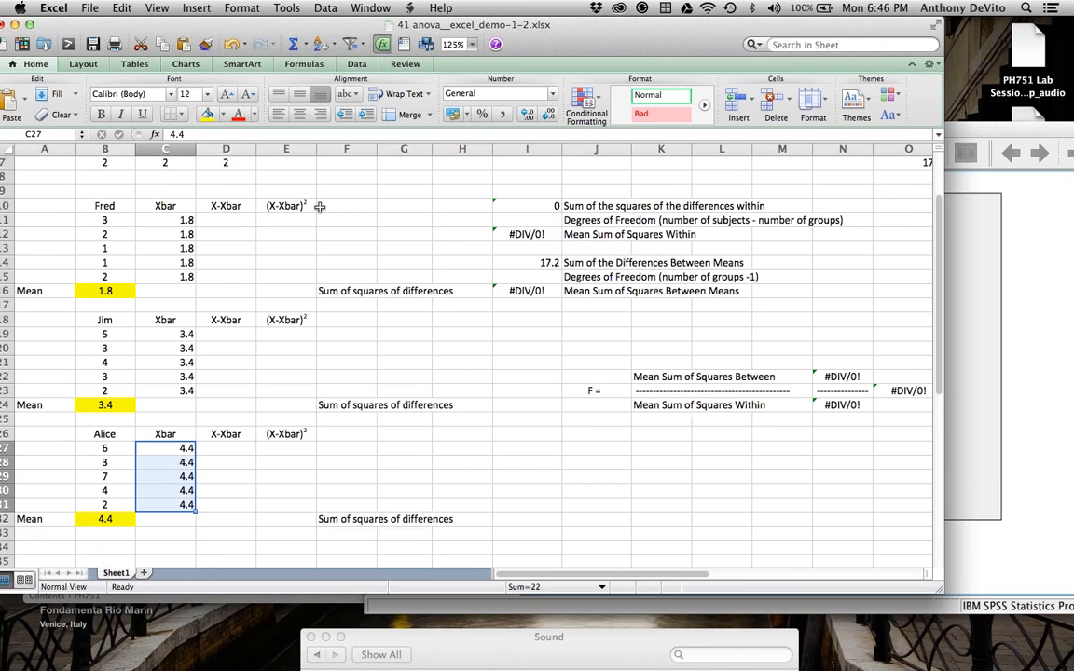
left_click(241, 206)
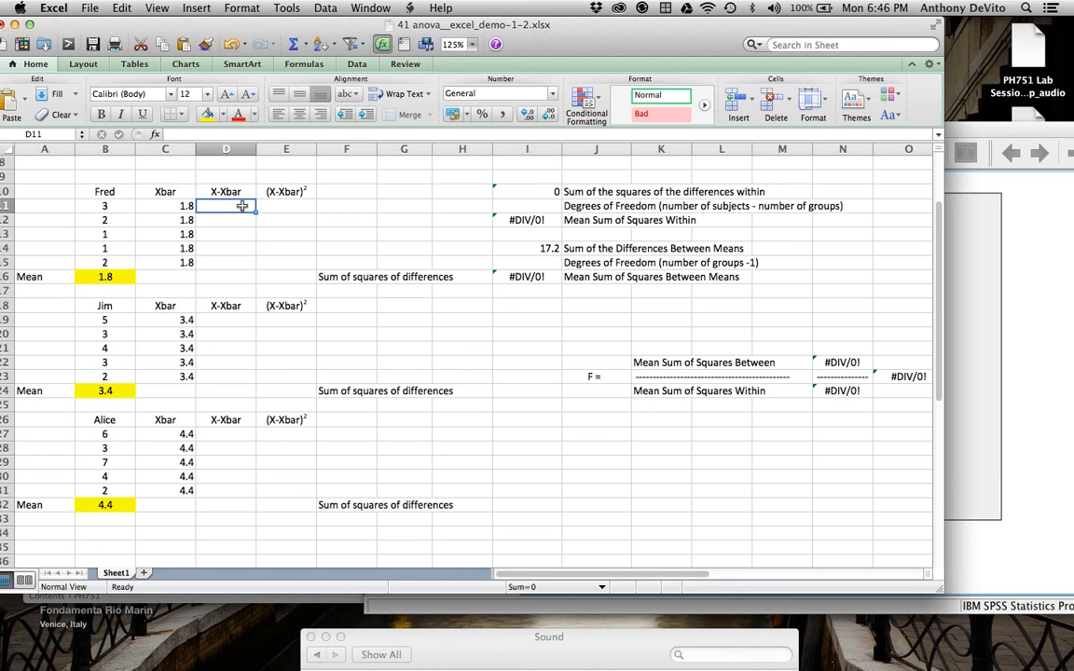
type("=")
left_click(111, 207)
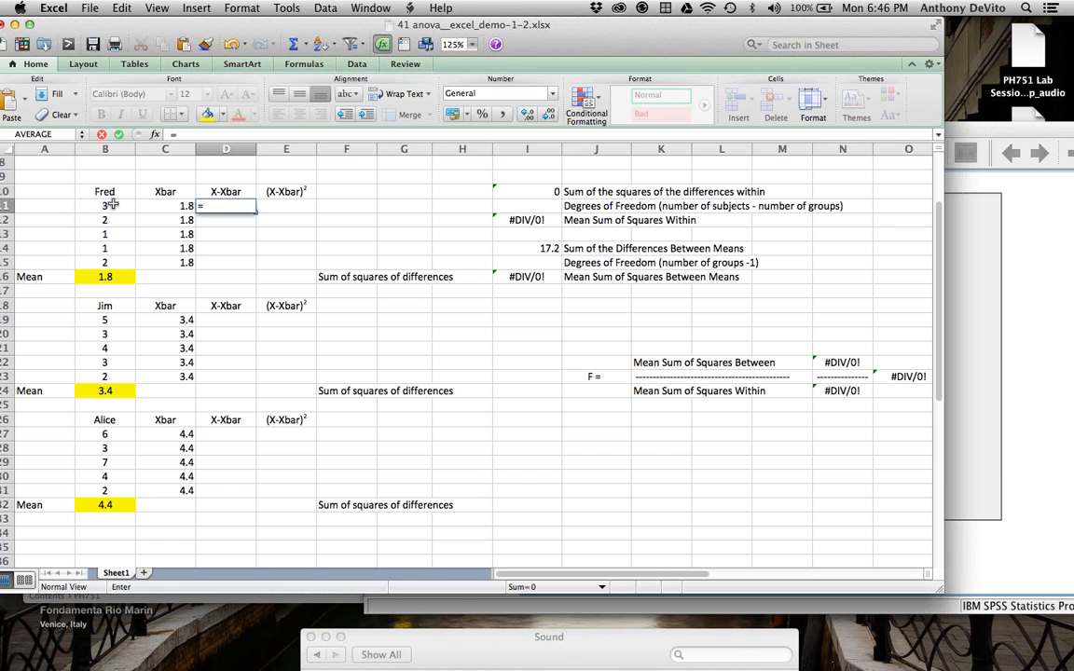
type("-")
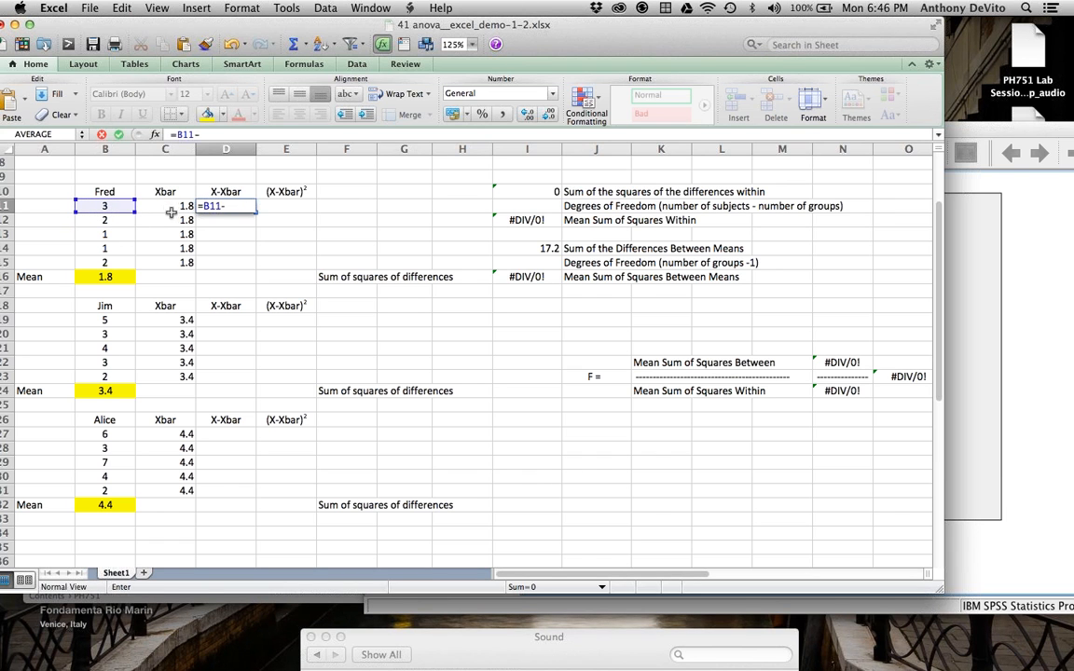
left_click(170, 206)
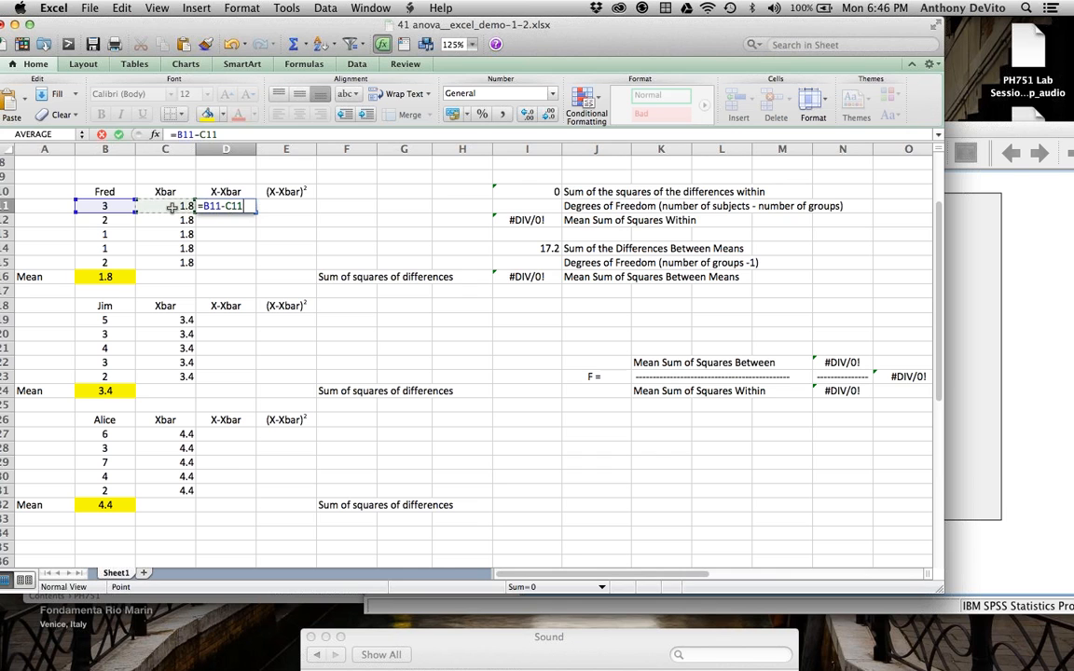
key("Return")
left_click_drag(235, 206, 232, 263)
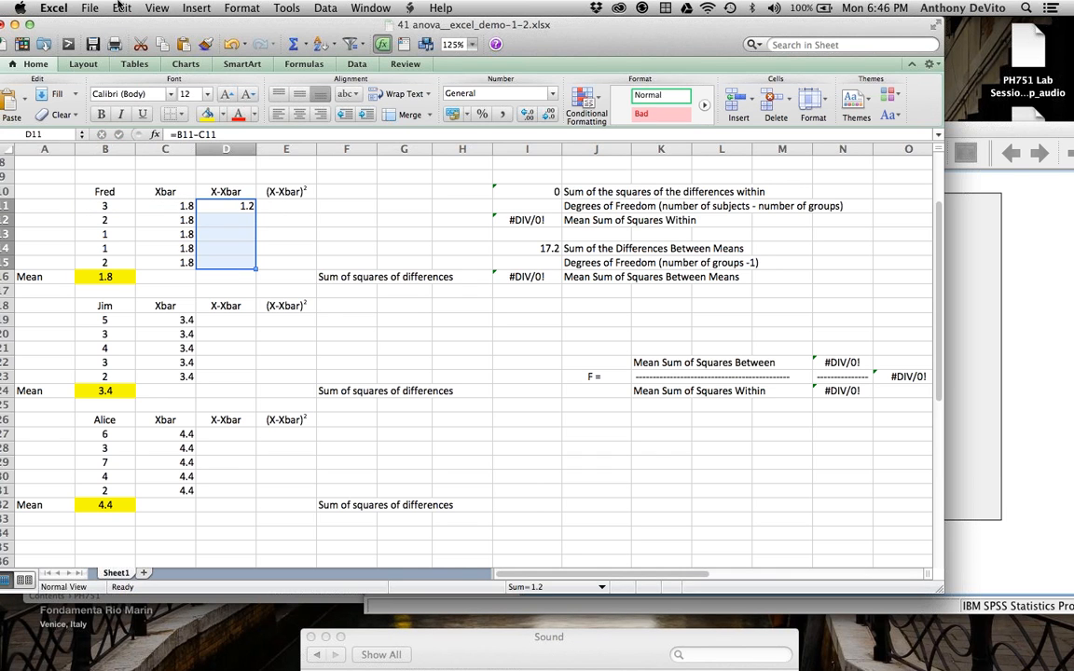
left_click(120, 7)
mouse_move(135, 149)
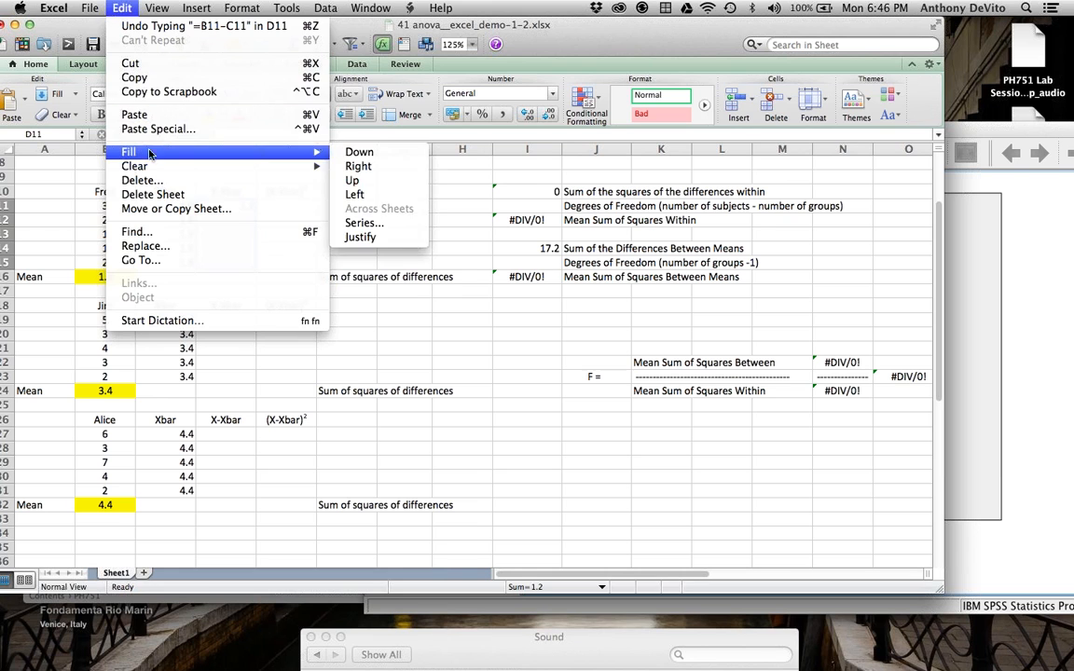
left_click(351, 154)
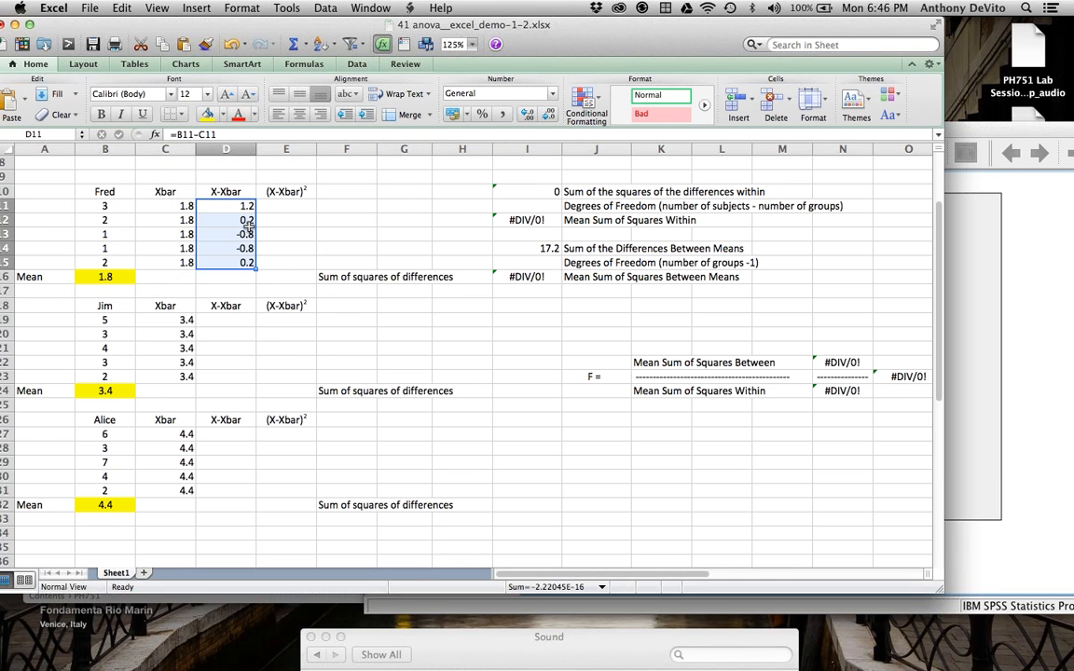
- Square the first group's deviations with =D11*D11 in E11, filled down to E15
left_click(297, 207)
type("=")
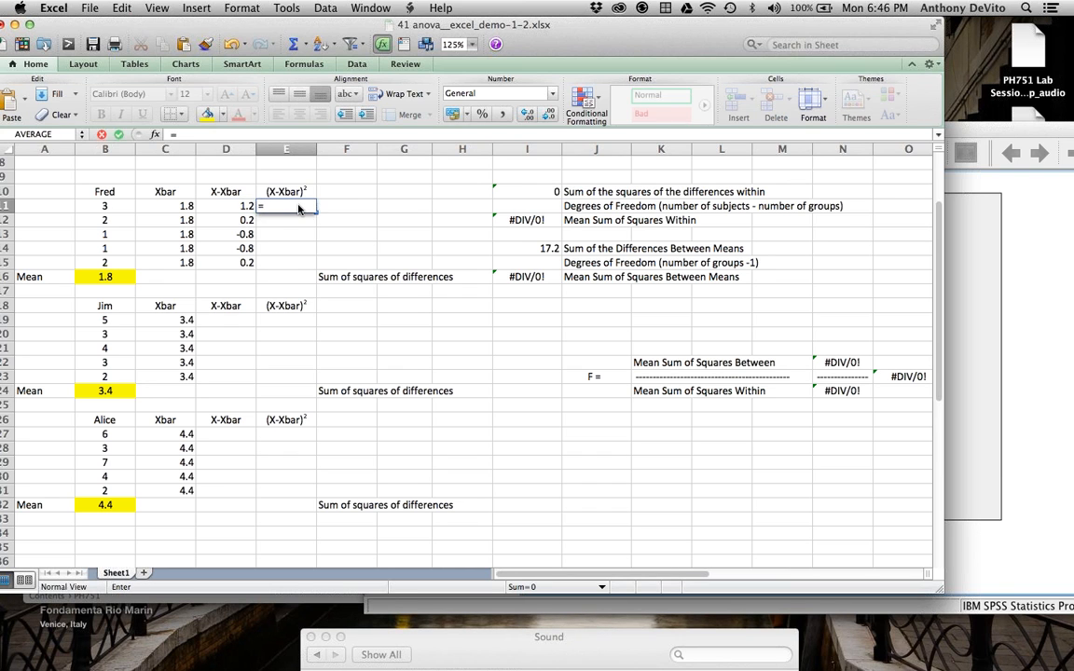
left_click(239, 206)
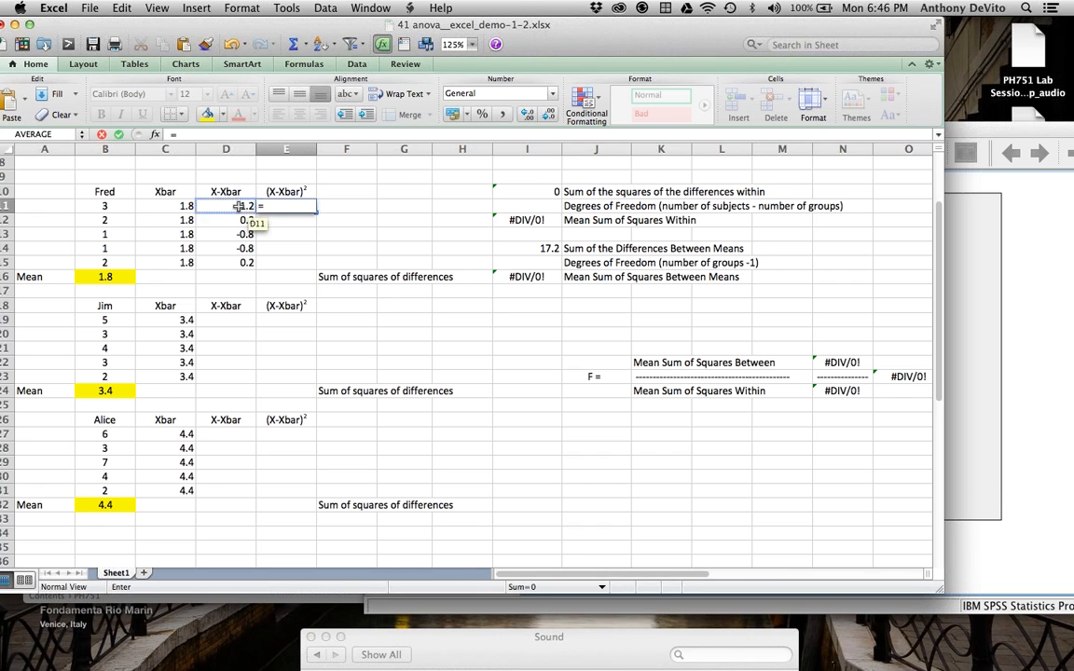
type("*")
left_click(239, 206)
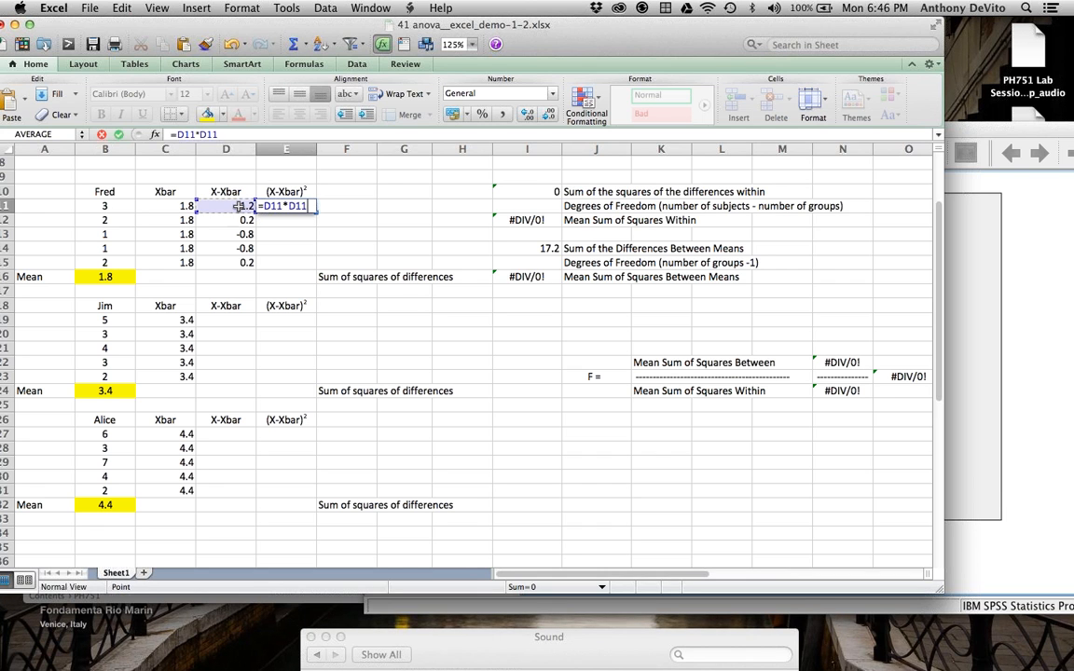
key("Return")
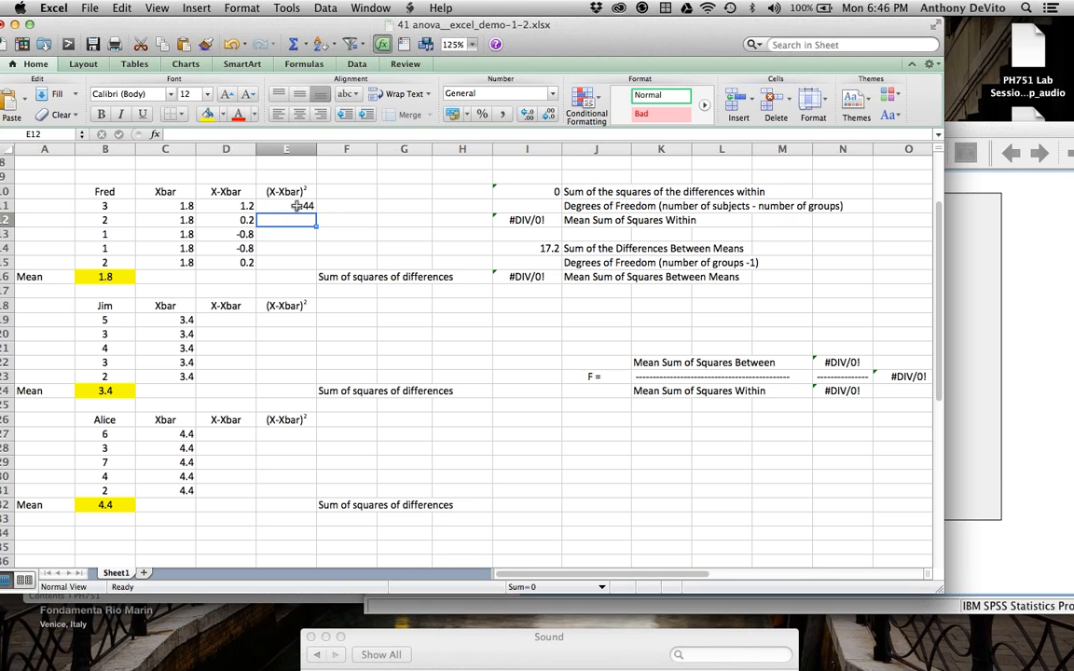
left_click(296, 206)
left_click_drag(297, 206, 289, 262)
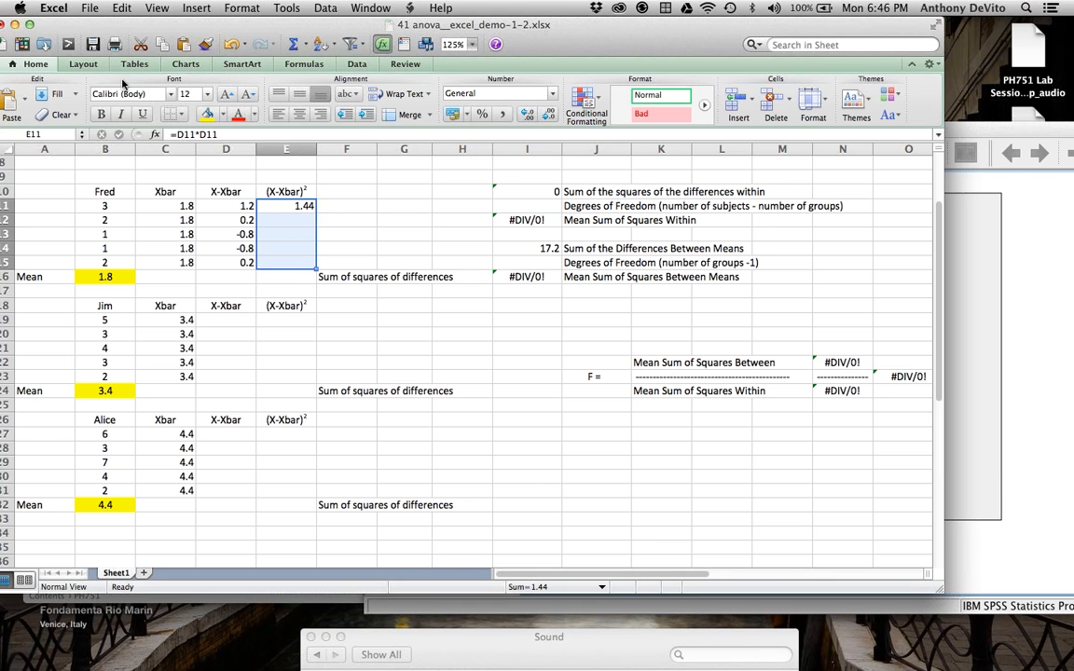
left_click(119, 7)
mouse_move(280, 152)
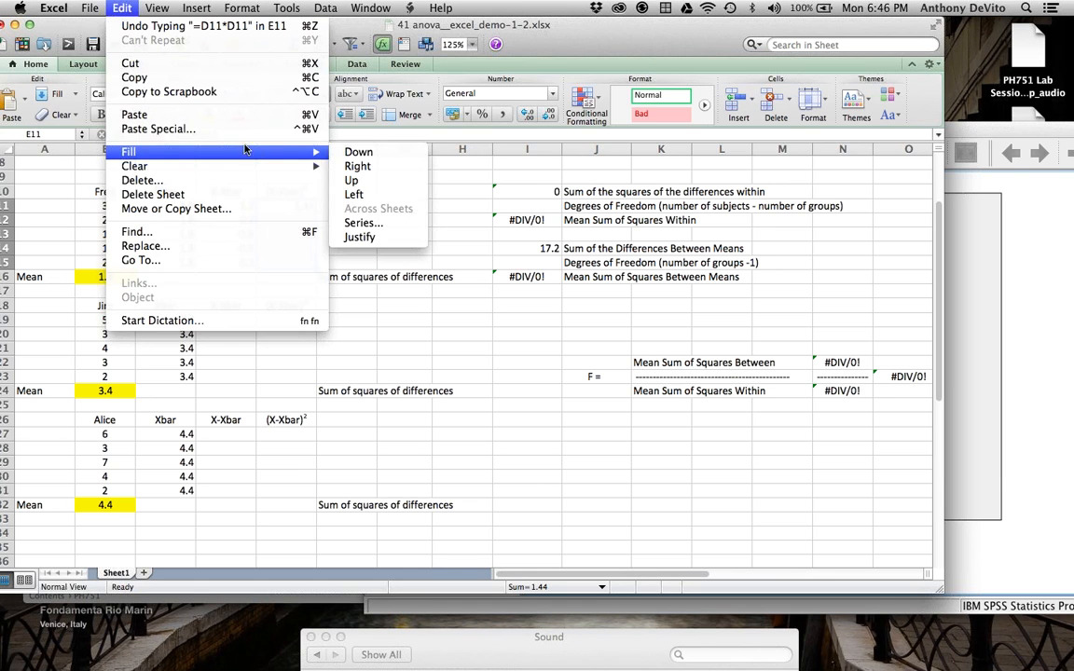
left_click(352, 152)
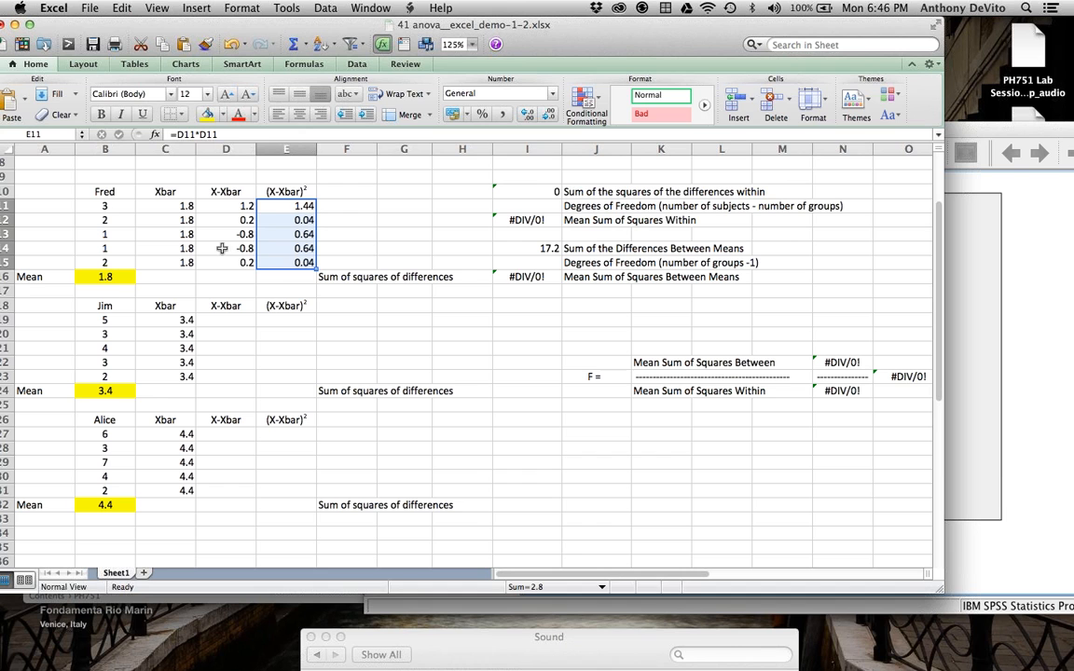
- Total the first group's squared deviations in E16 by summing E11:E15
left_click(295, 280)
type("=")
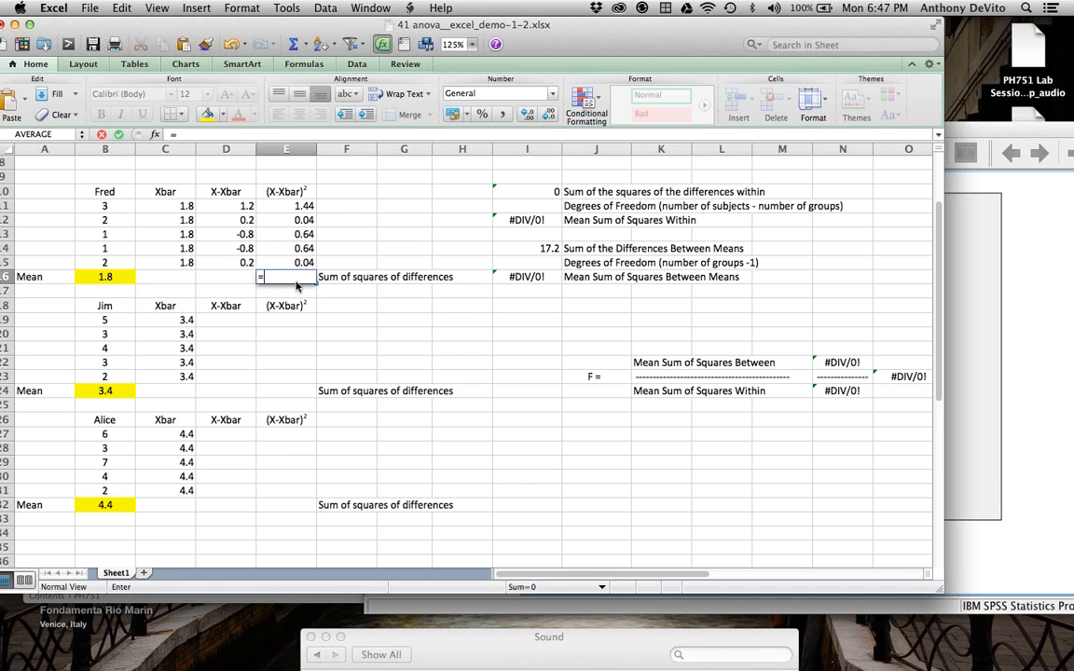
type("sum(")
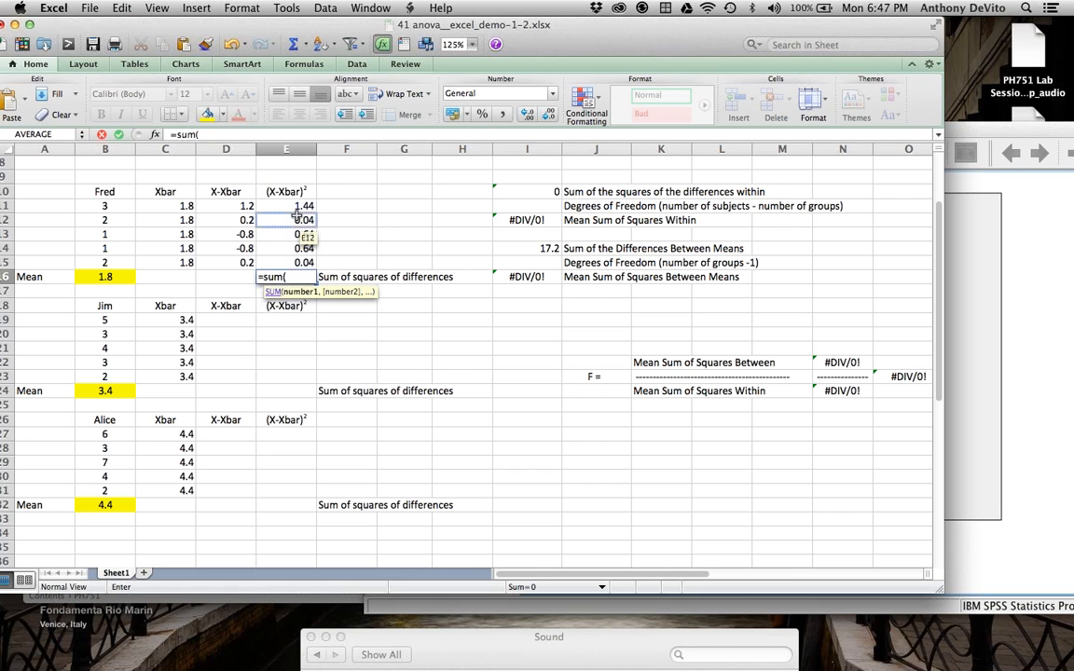
left_click_drag(300, 205, 298, 264)
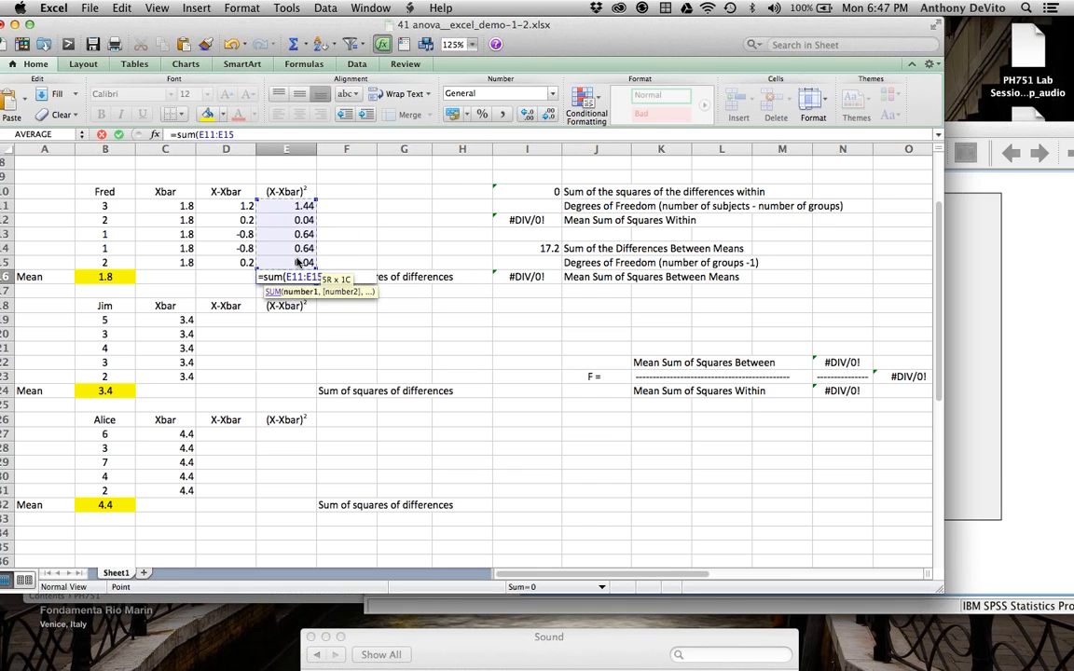
key("Return")
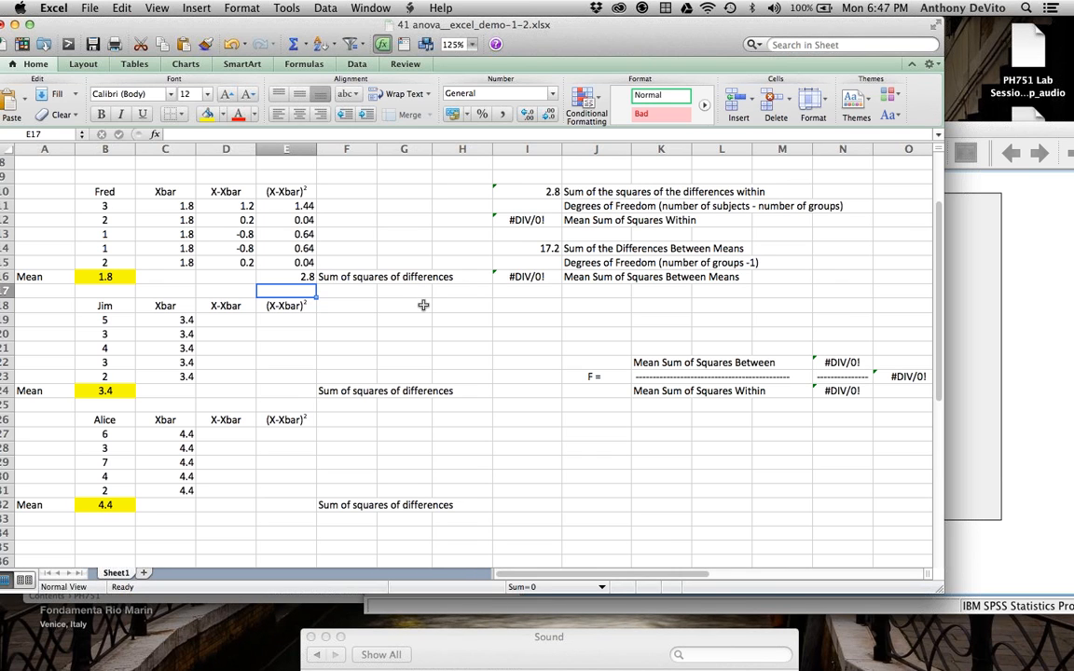
- Calculate the second group's deviations from its mean with =B19-C19 in D19, filled down to D23
left_click(230, 320)
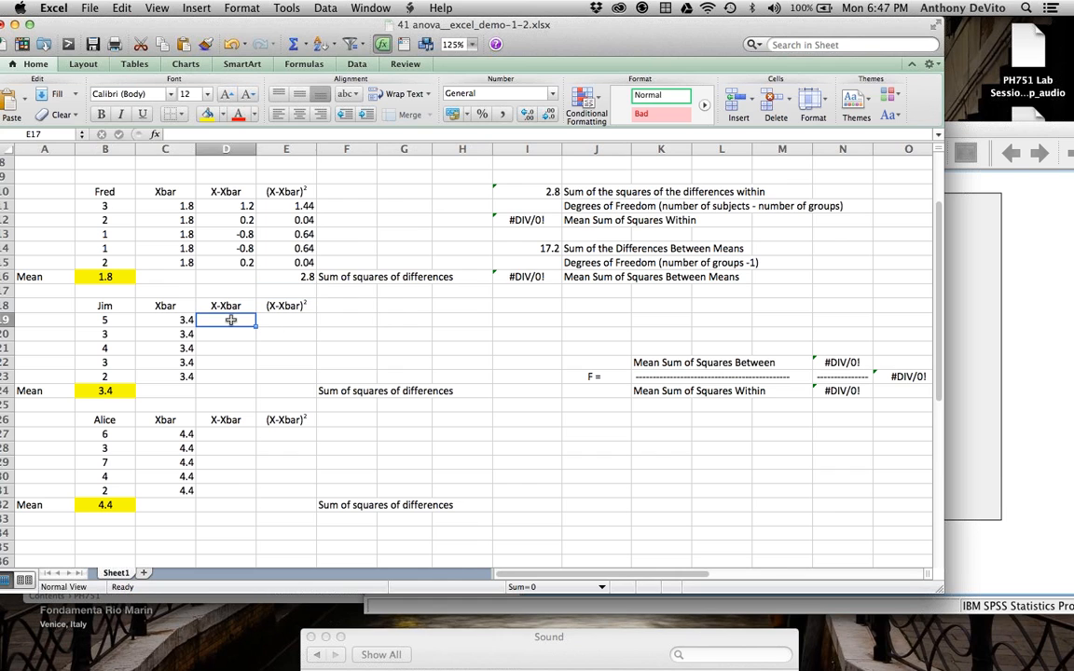
type("=")
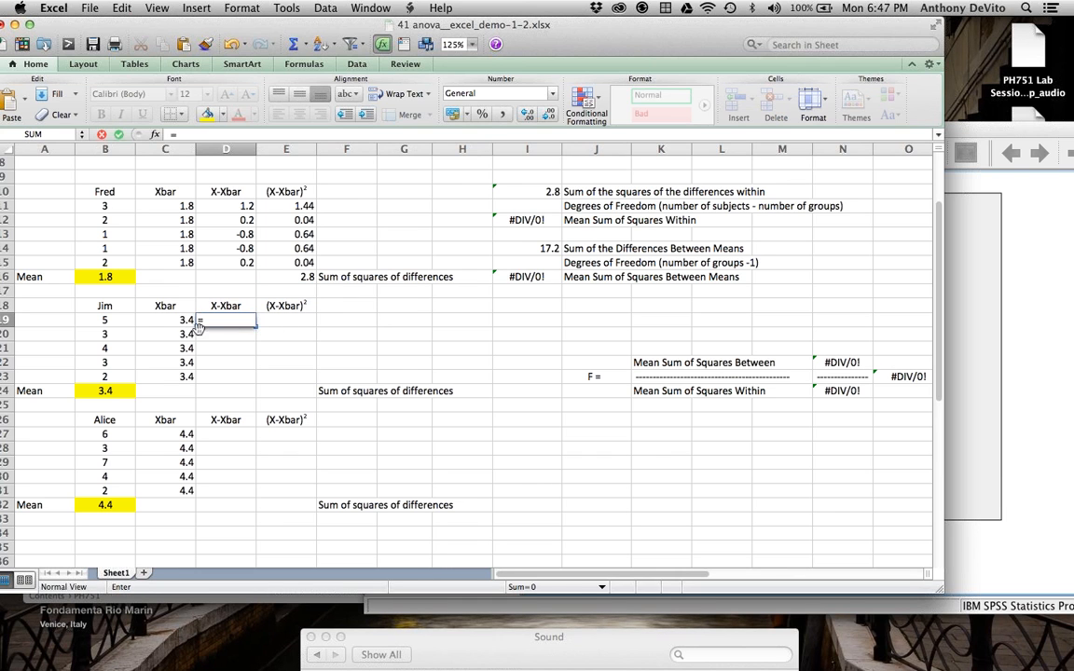
left_click(111, 320)
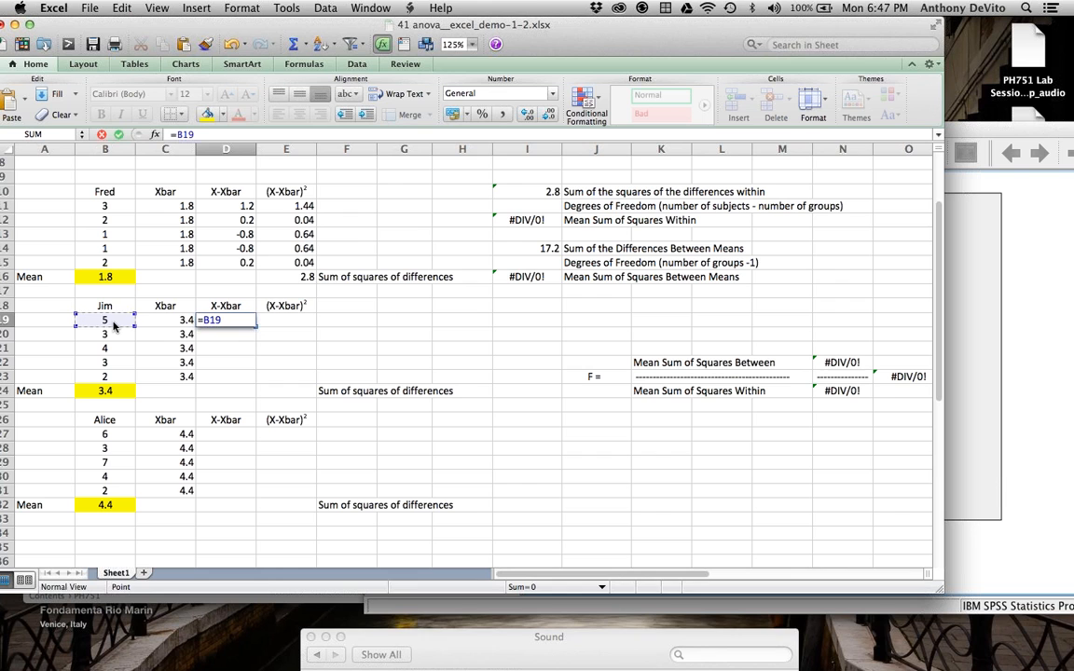
type("-")
left_click(157, 323)
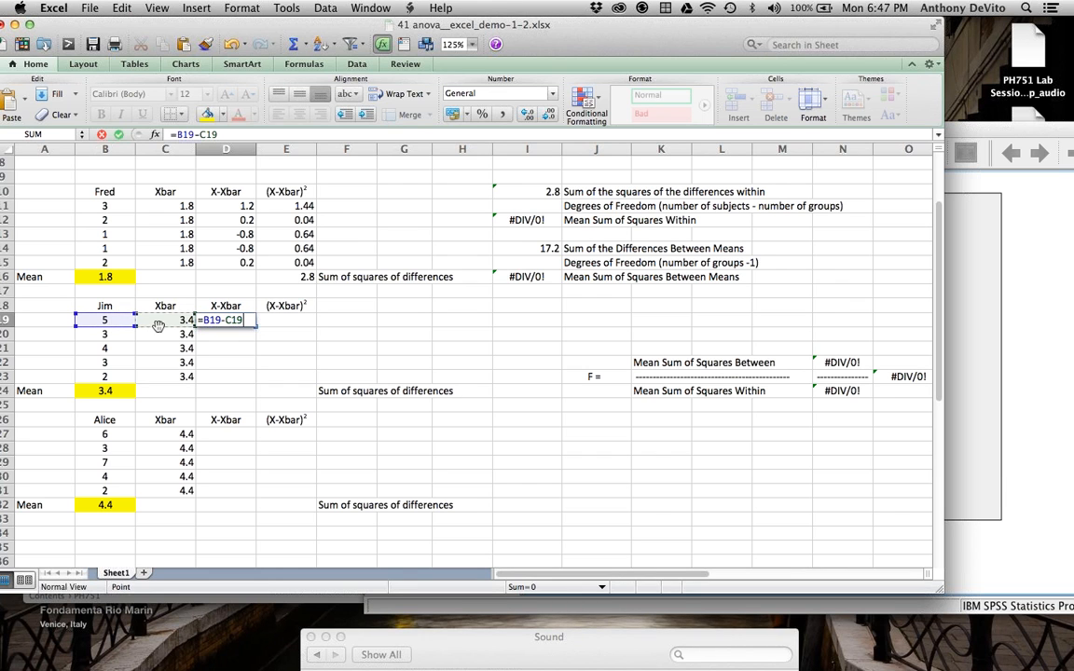
key("Return")
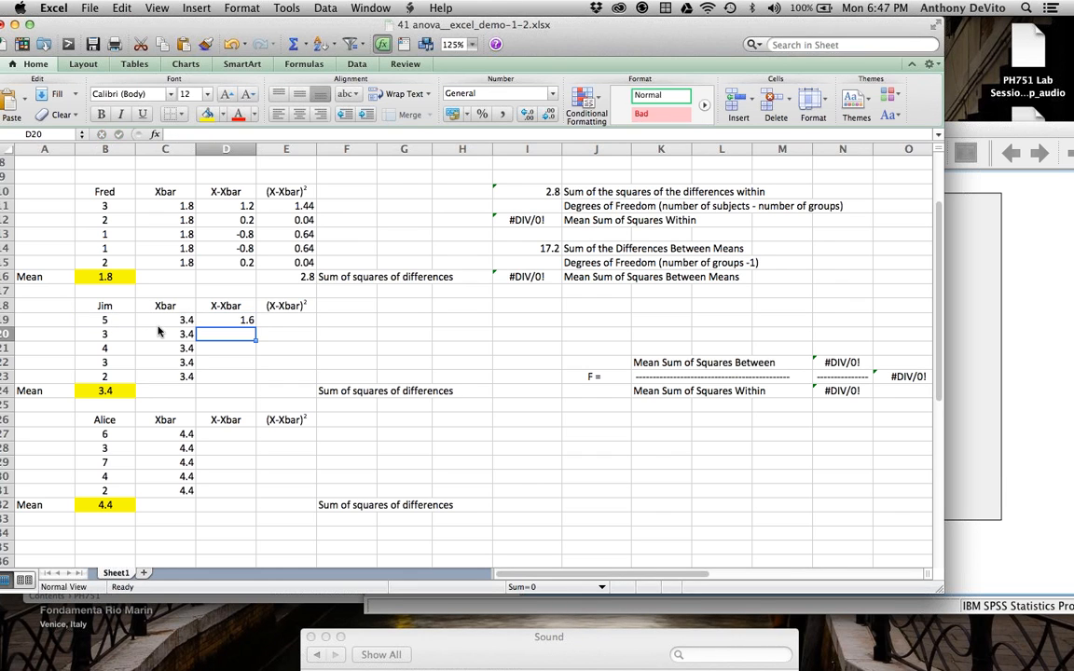
left_click_drag(211, 324, 219, 376)
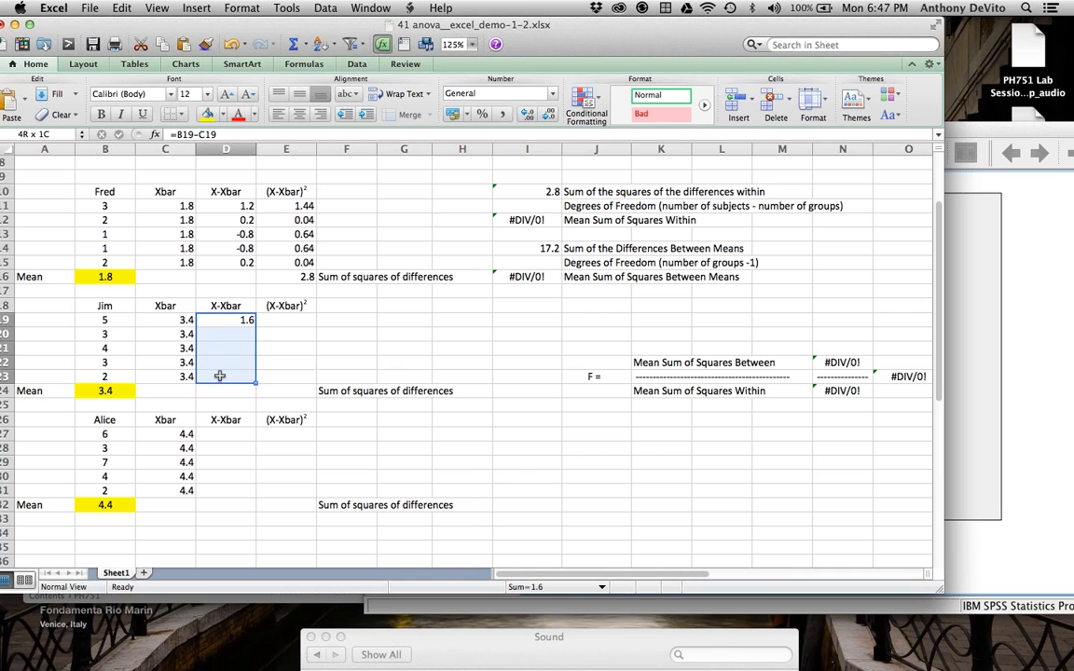
left_click(122, 8)
mouse_move(140, 151)
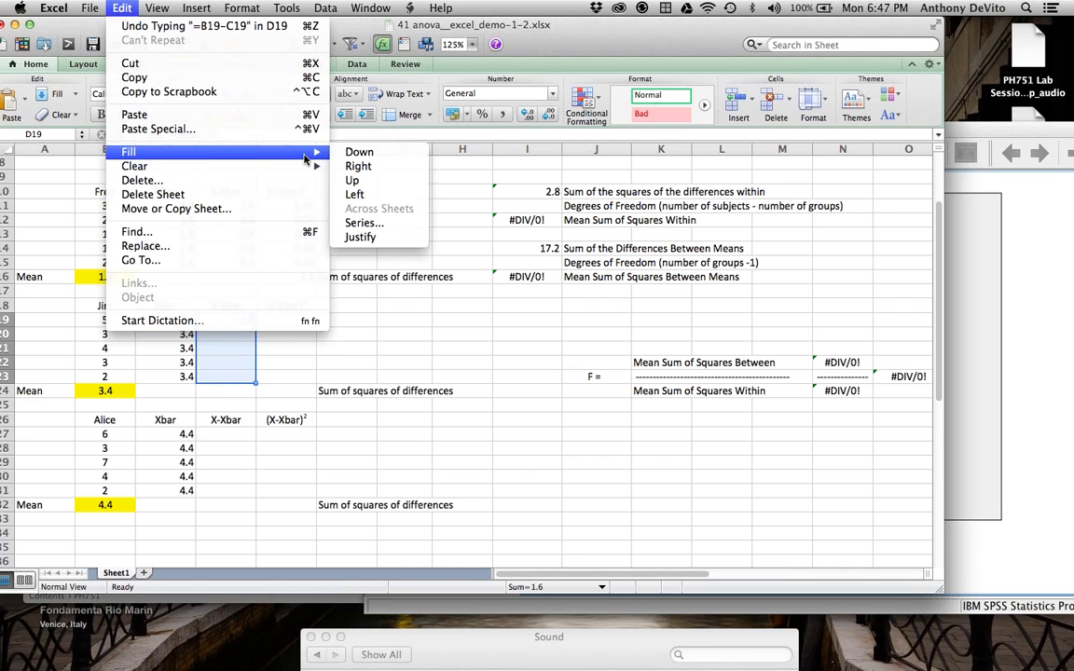
left_click(350, 150)
- Square the second group's deviations with =D19*D19 in E19, filled down to E23
left_click(293, 320)
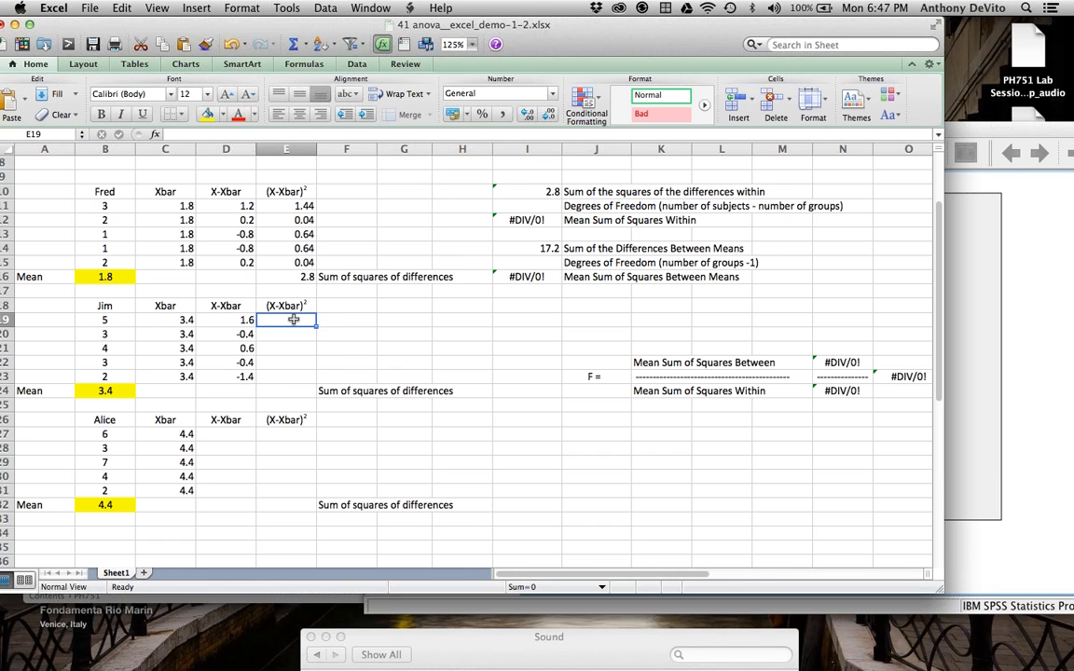
type("=")
left_click(240, 320)
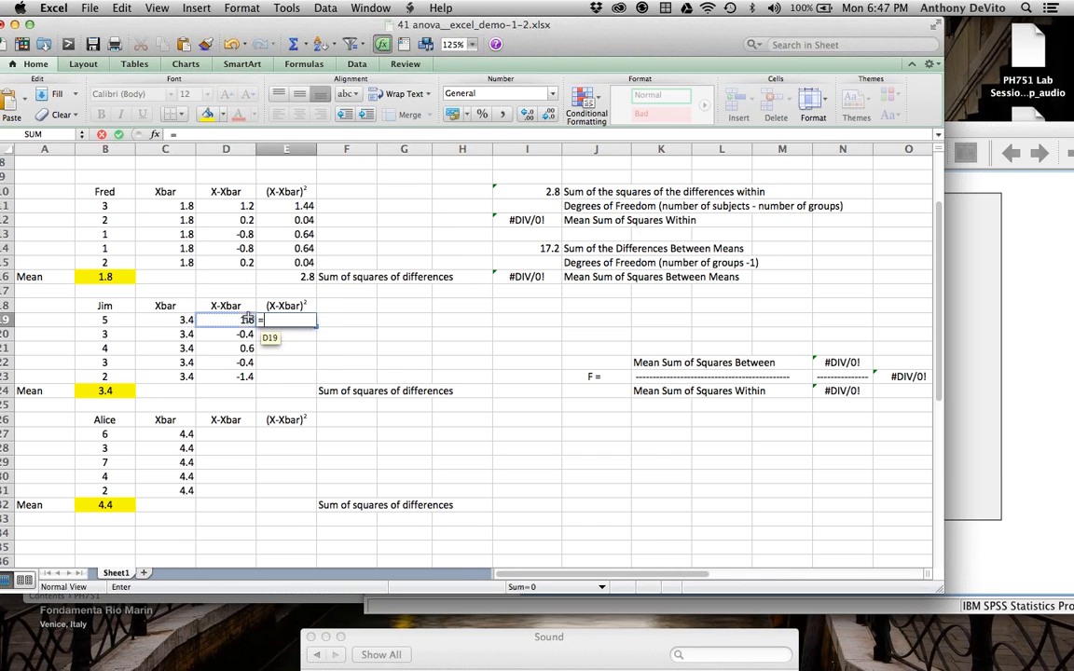
type("*")
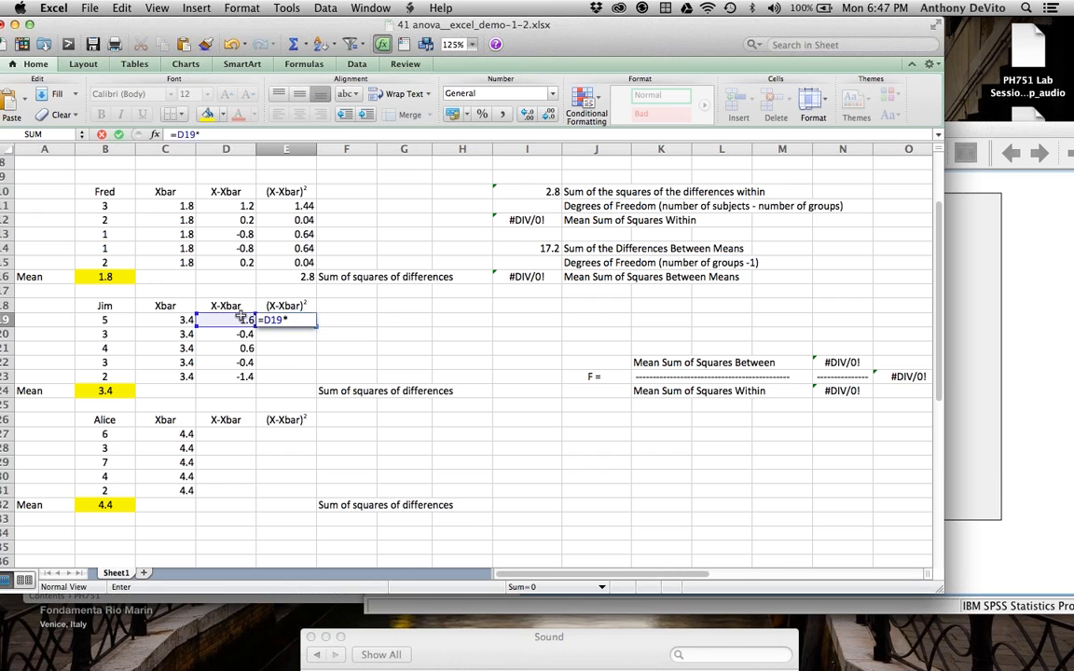
left_click(240, 320)
key("Return")
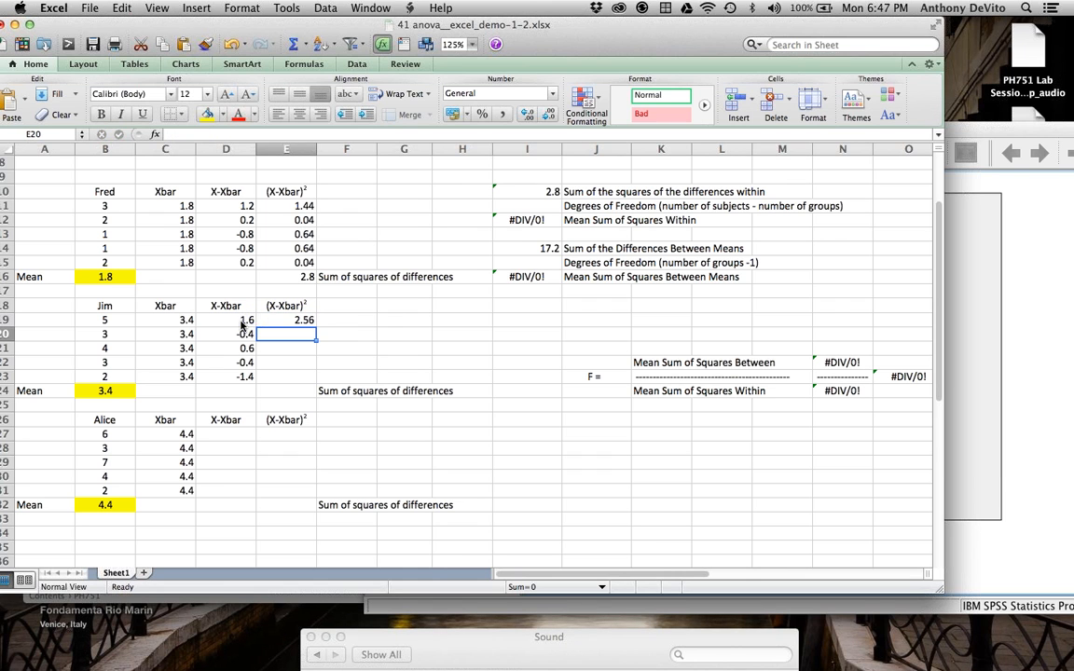
left_click_drag(281, 320, 282, 377)
left_click(121, 7)
mouse_move(131, 151)
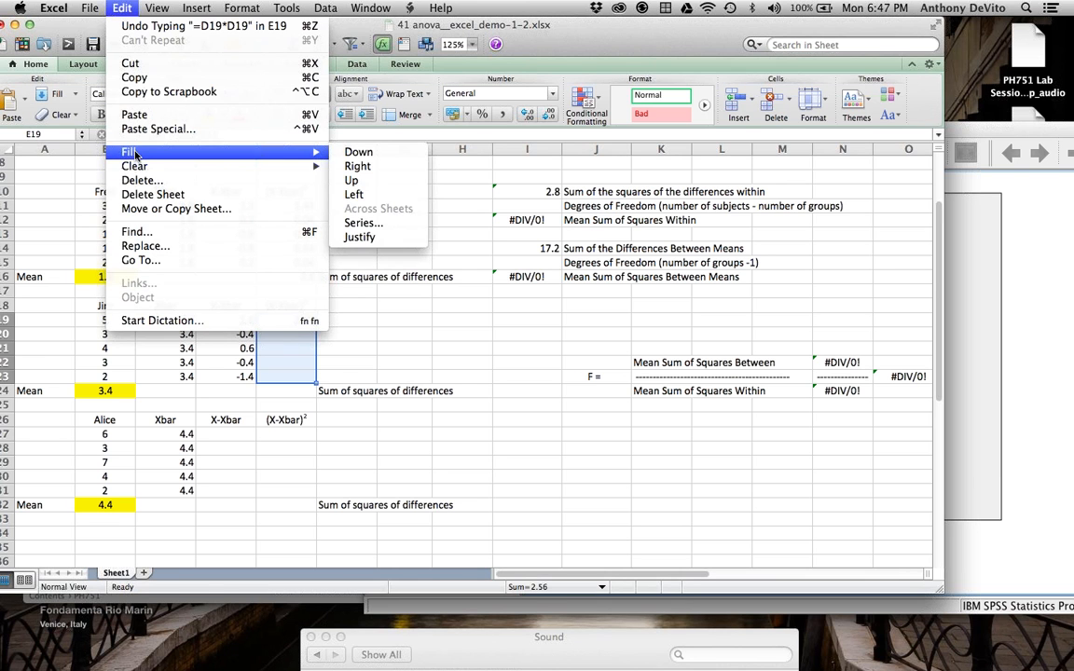
left_click(363, 150)
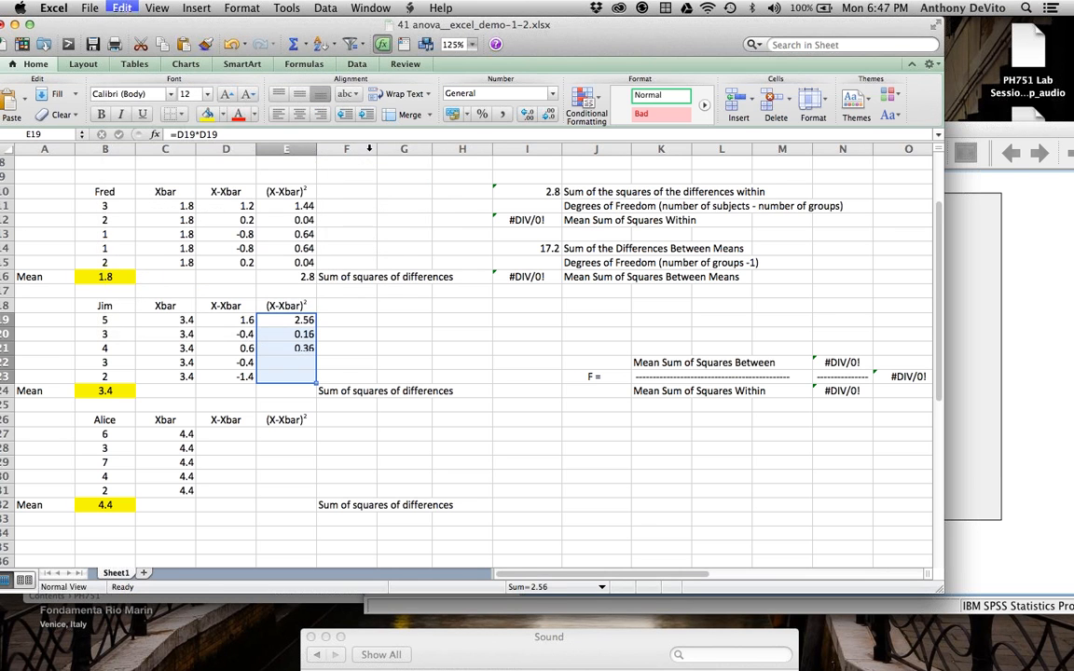
- Total the second group's squared deviations in E24 by summing E19:E23
left_click(283, 392)
type("=su")
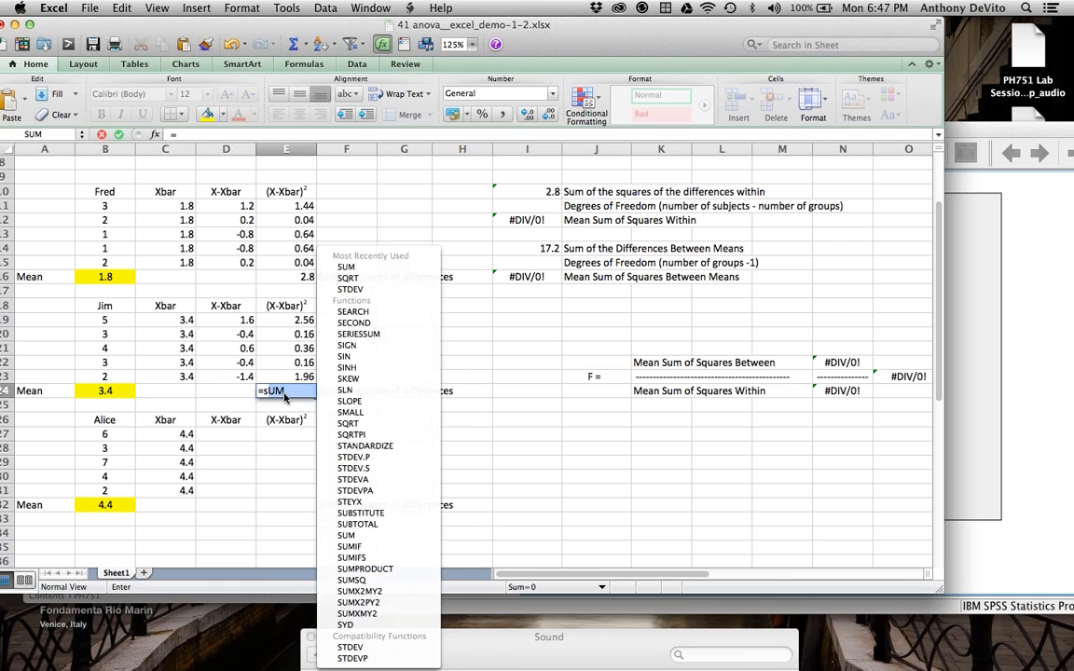
type("m(")
left_click_drag(298, 320, 301, 380)
key("Return")
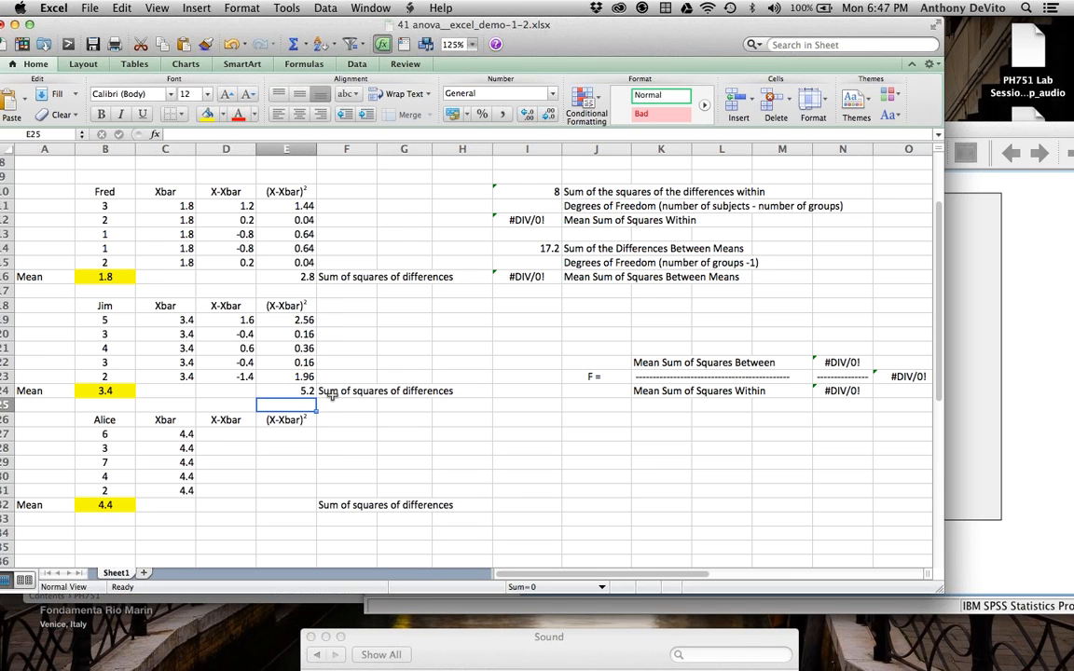
- Calculate the third group's deviations from its mean with =B27-C27 in D27, filled down to D31
left_click(244, 434)
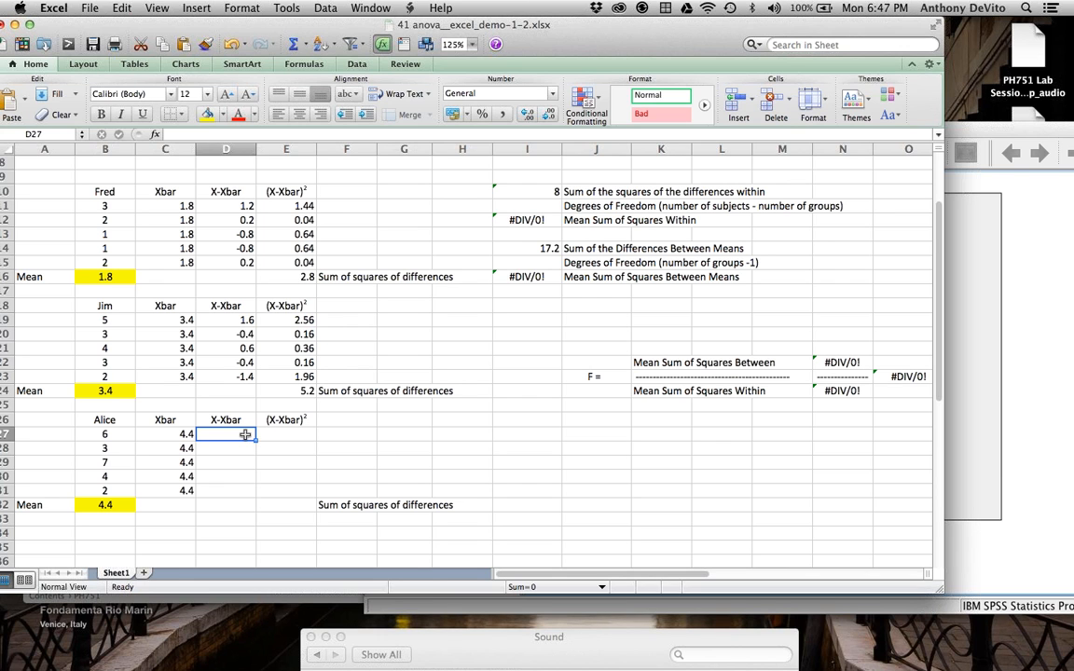
type("=")
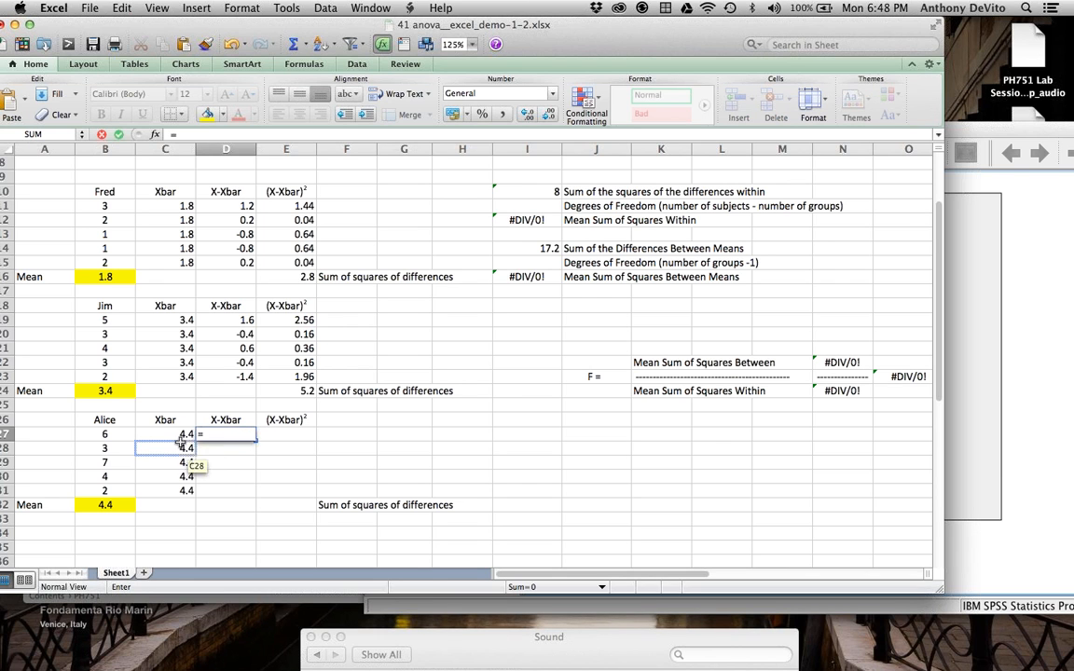
left_click(105, 434)
type("-")
left_click(169, 436)
key("Return")
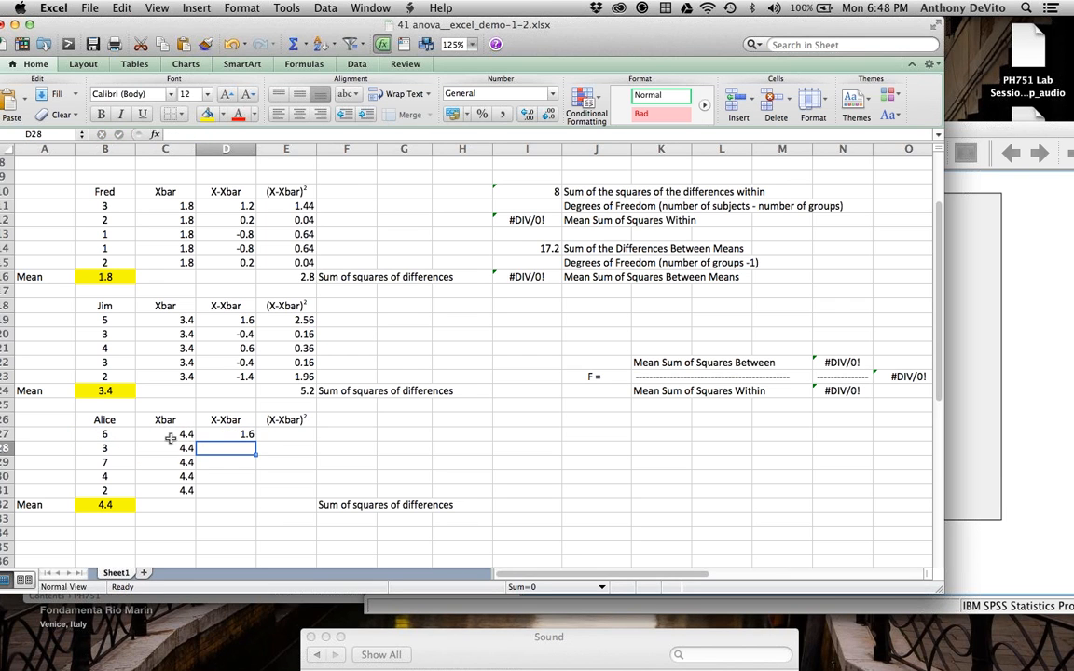
left_click(204, 434)
left_click_drag(204, 434, 218, 491)
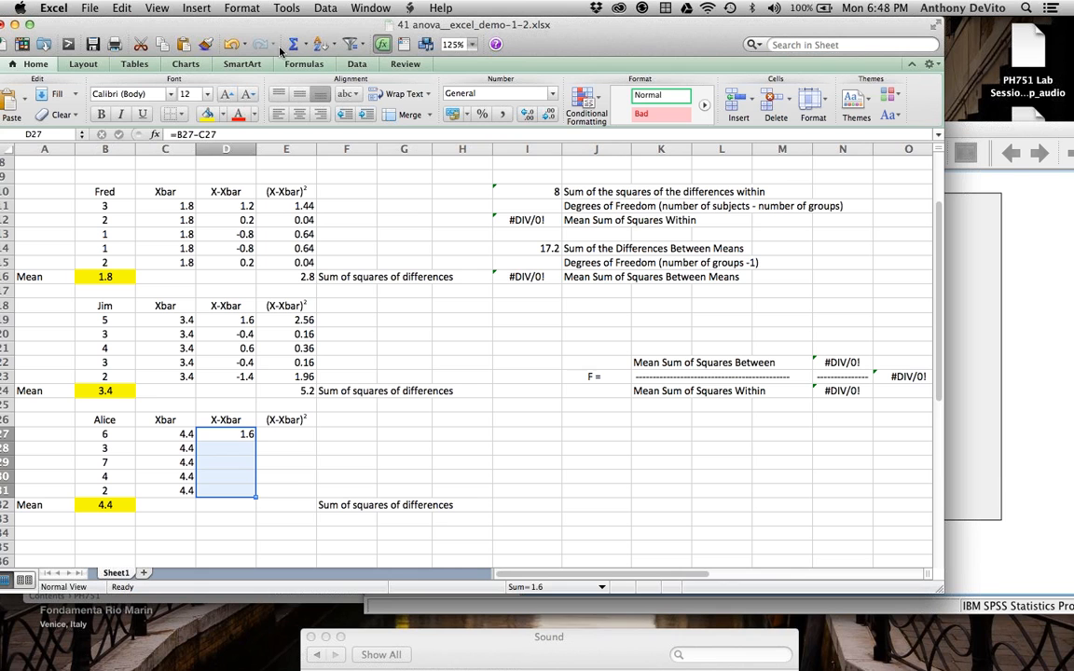
left_click(195, 7)
mouse_move(122, 7)
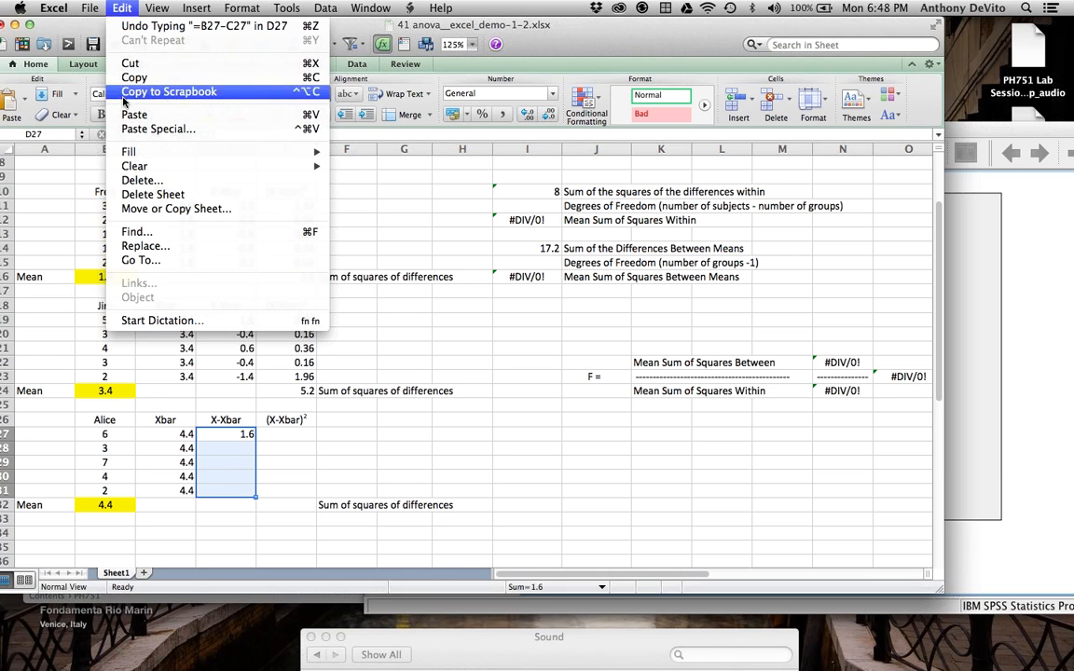
mouse_move(302, 152)
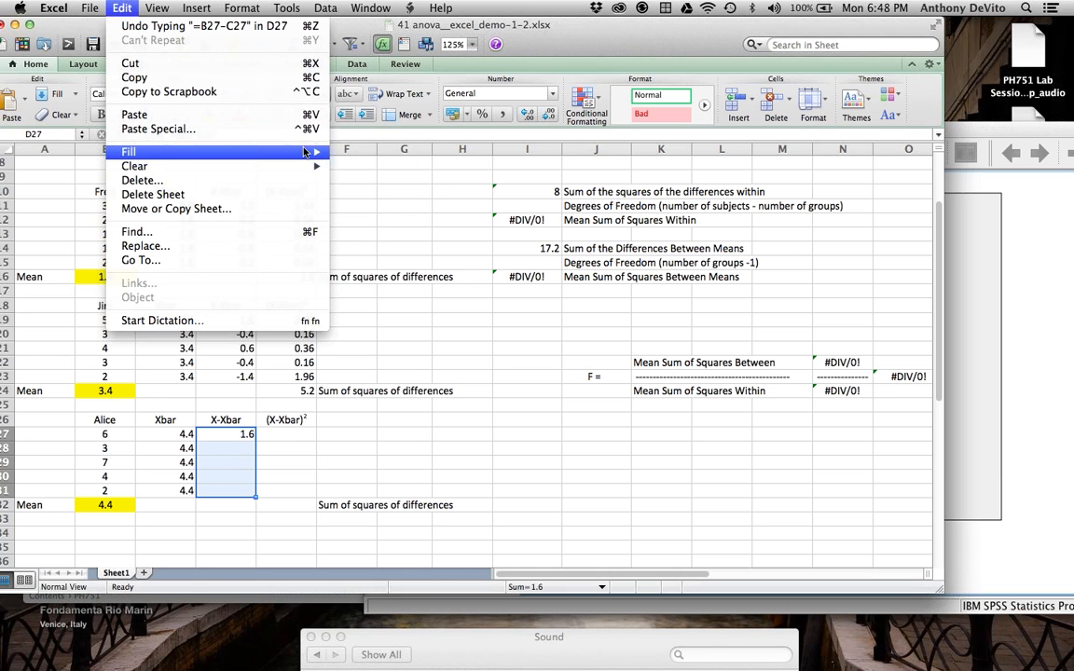
left_click(359, 152)
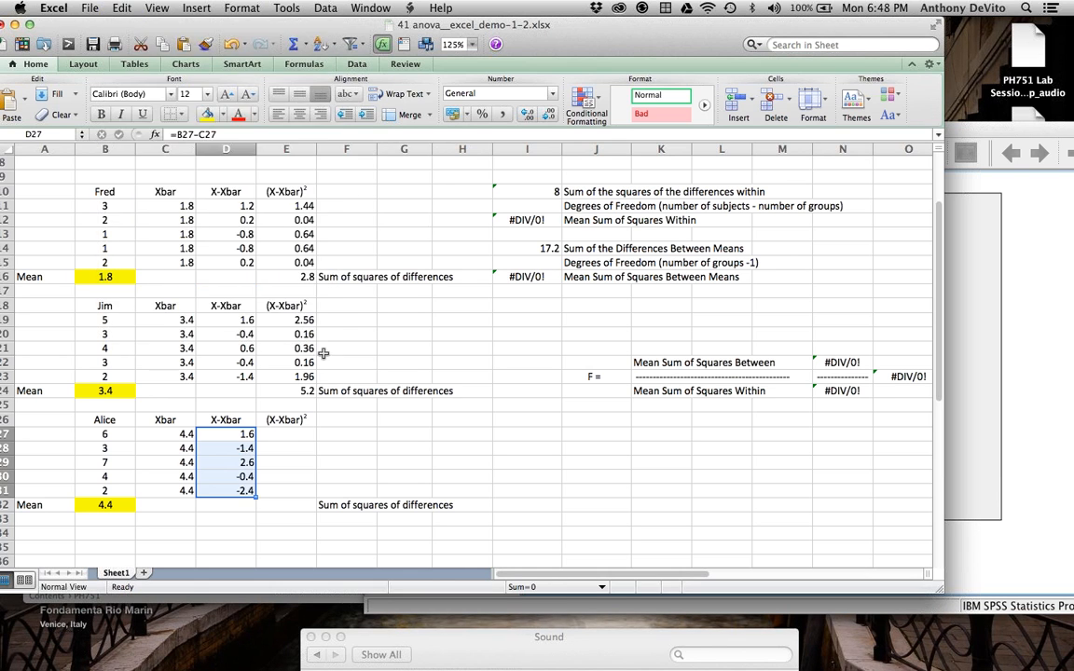
- Square the third group's deviations with =D27*D27 in E27, filled down to E31
left_click(292, 434)
type("=")
left_click(236, 436)
type("*")
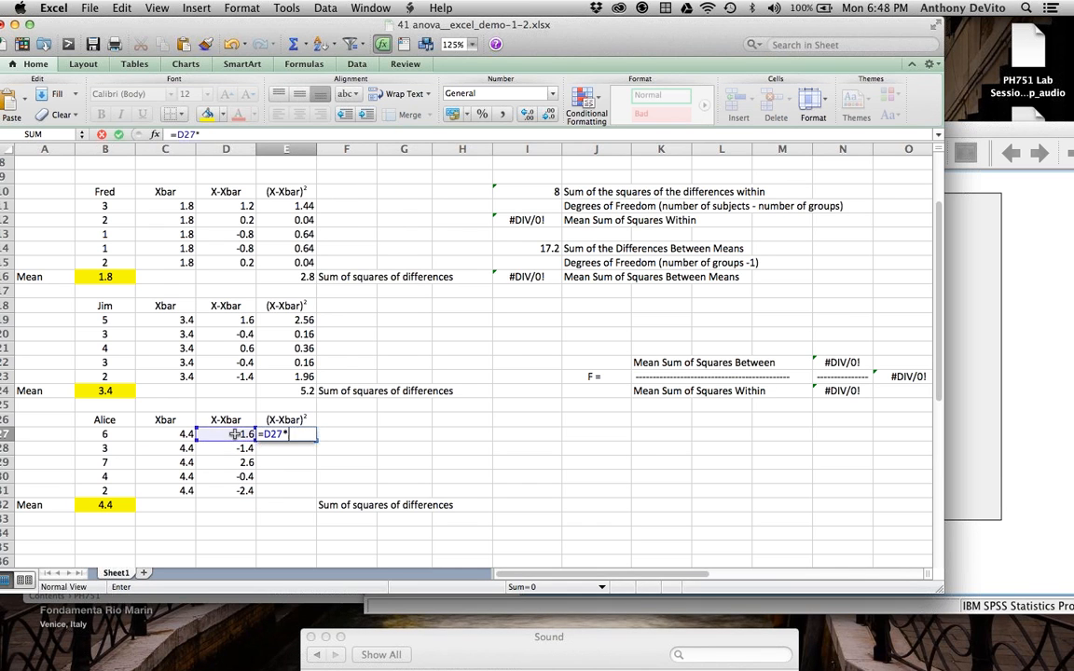
left_click(236, 435)
key("Return")
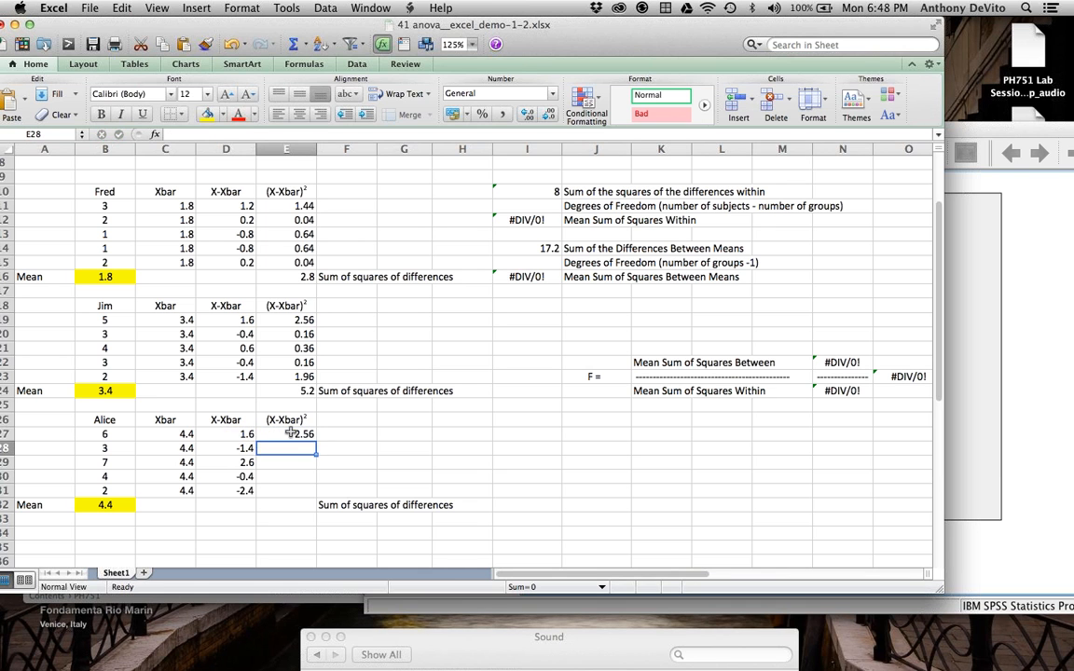
left_click_drag(284, 435, 288, 491)
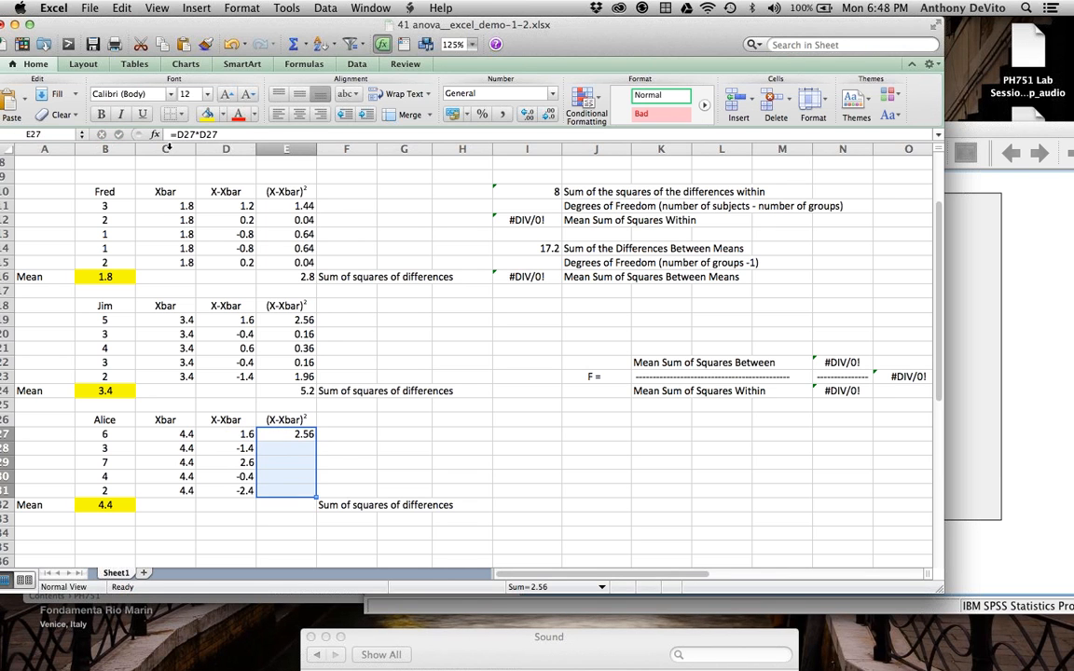
left_click(122, 7)
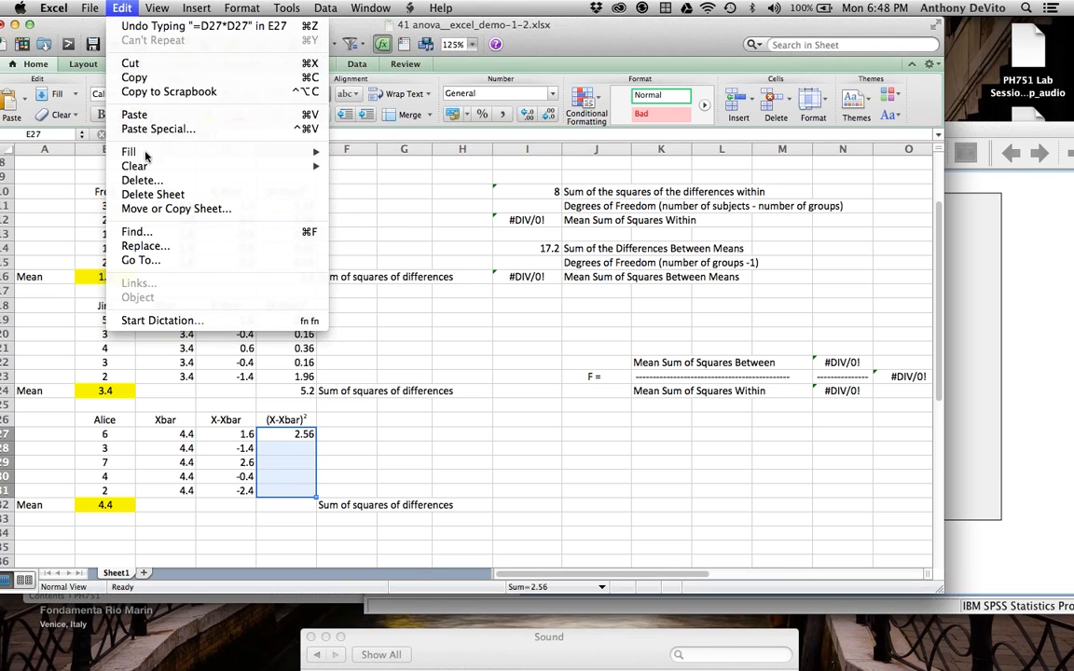
mouse_move(270, 151)
left_click(359, 152)
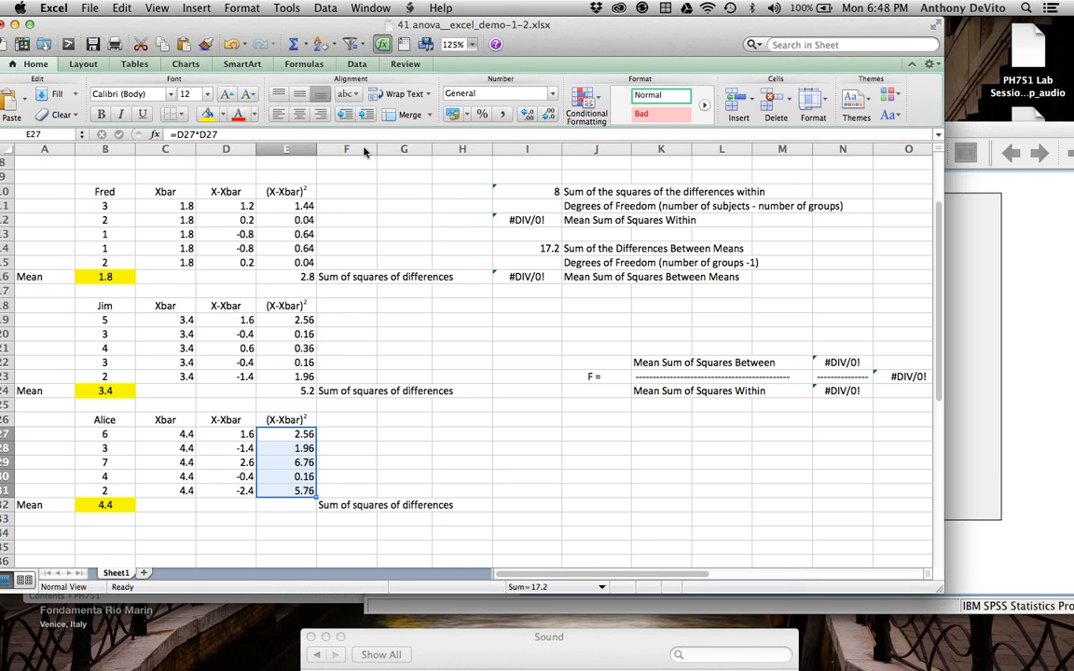
- Total the third group's squared deviations in E32 by summing E27:E31
left_click(292, 504)
type("sum")
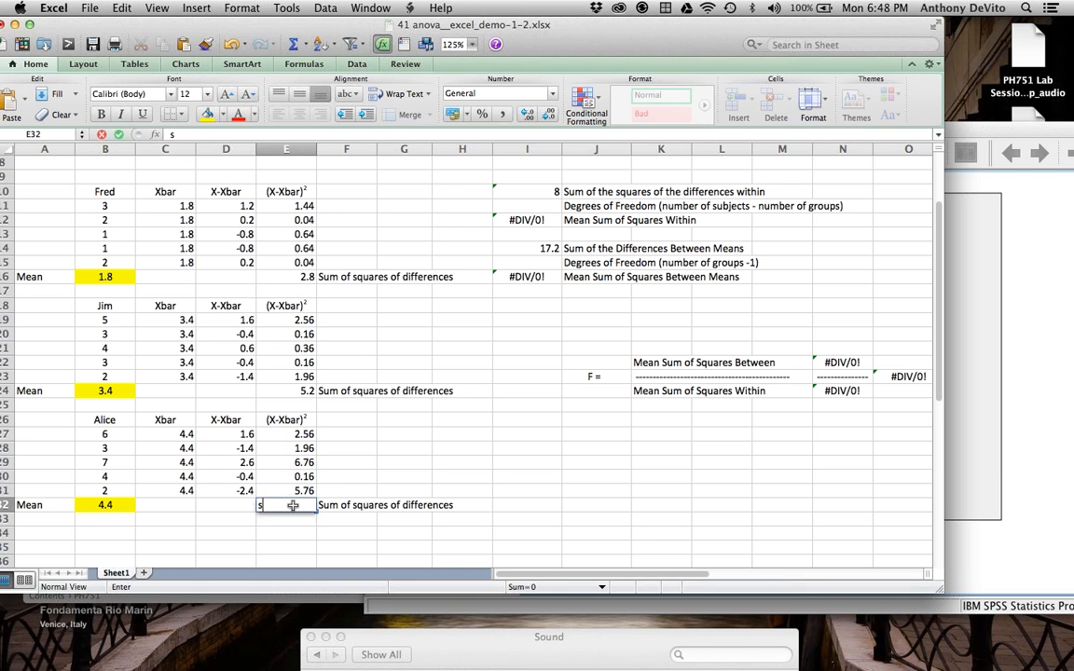
key("BackSpace")
key("BackSpace")
key("BackSpace")
type("=sum(")
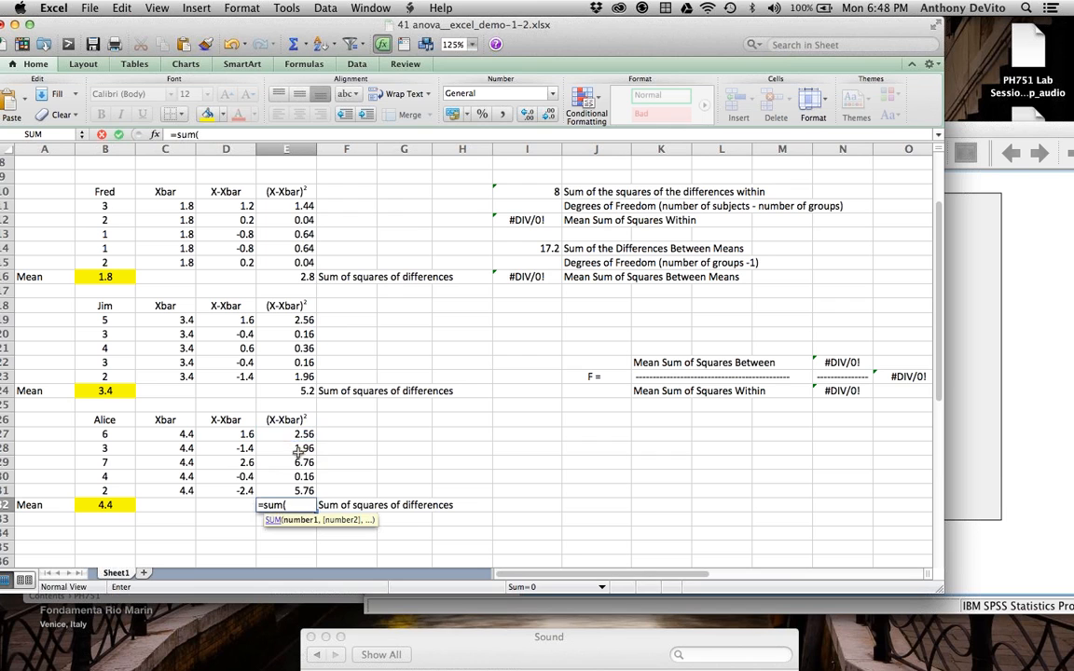
left_click_drag(298, 435, 300, 497)
key("Return")
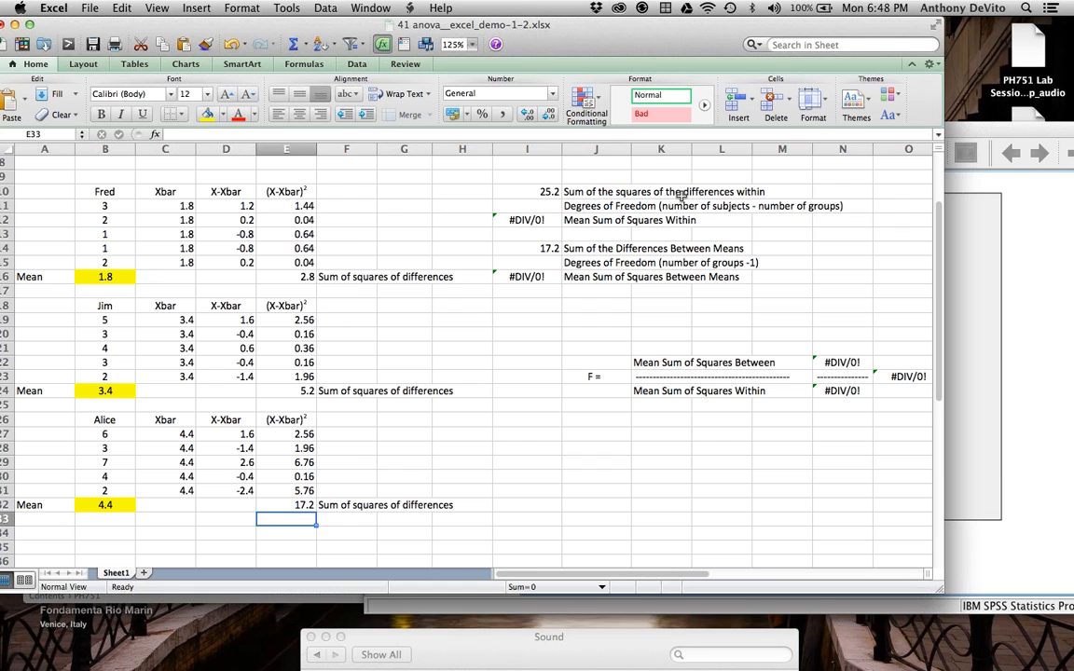
left_click(762, 191)
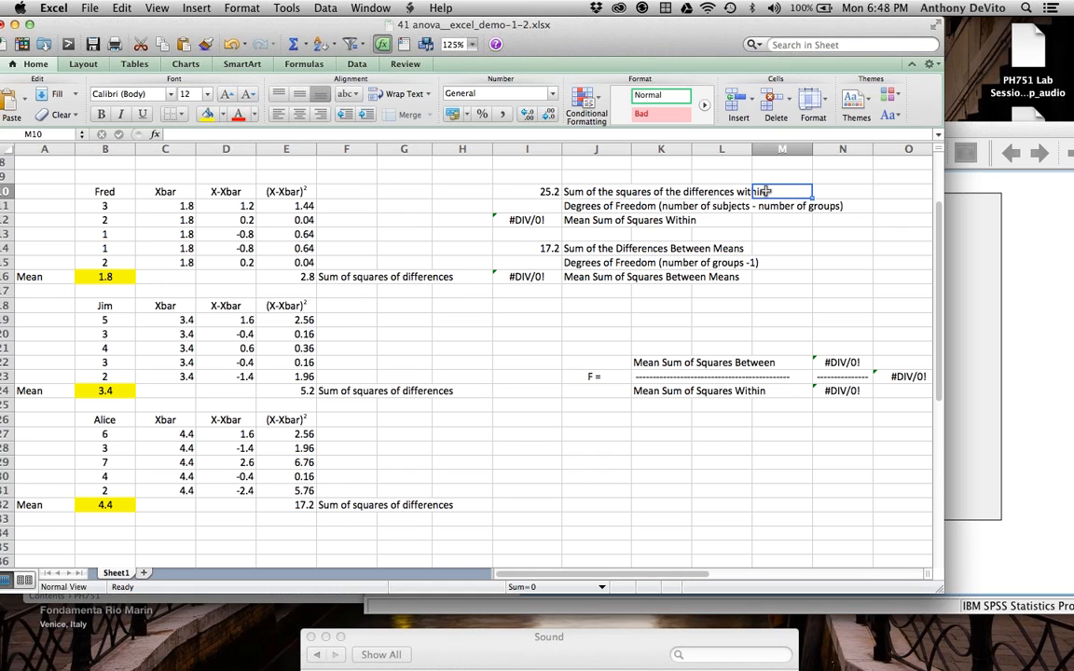
- Inspect the formula behind the within-groups sum of squares in I10
left_click(581, 194)
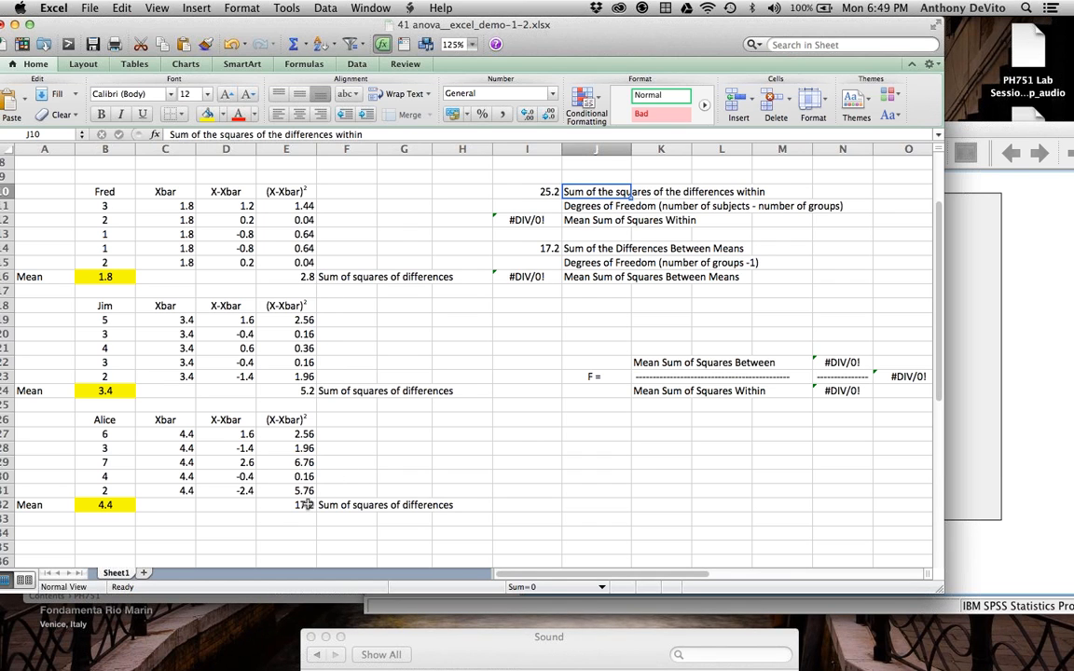
left_click(541, 191)
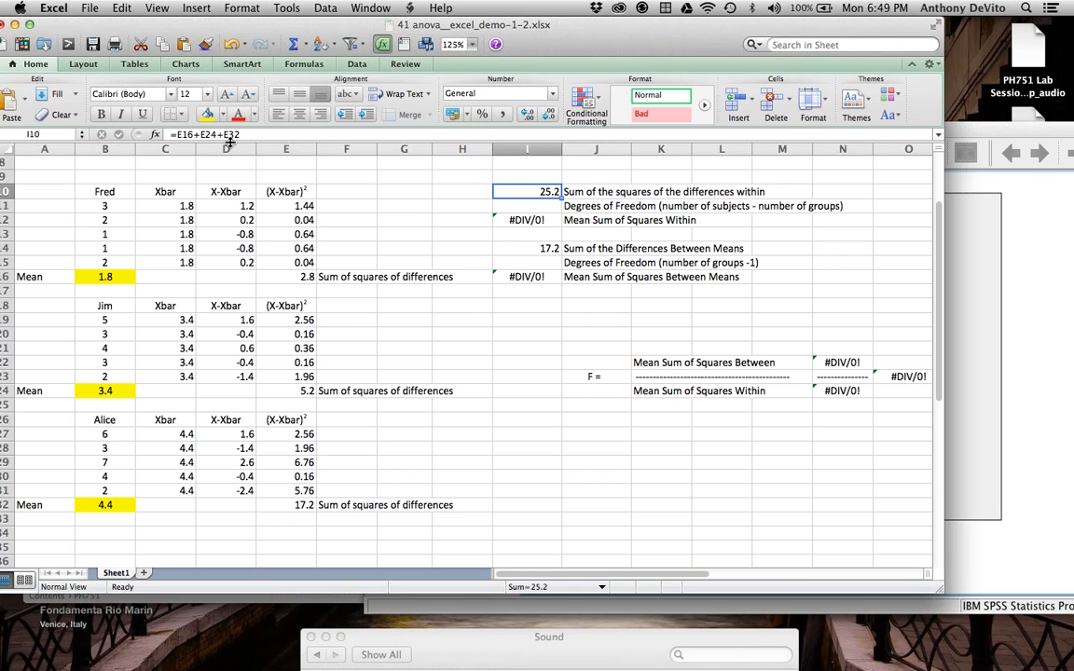
left_click(577, 379)
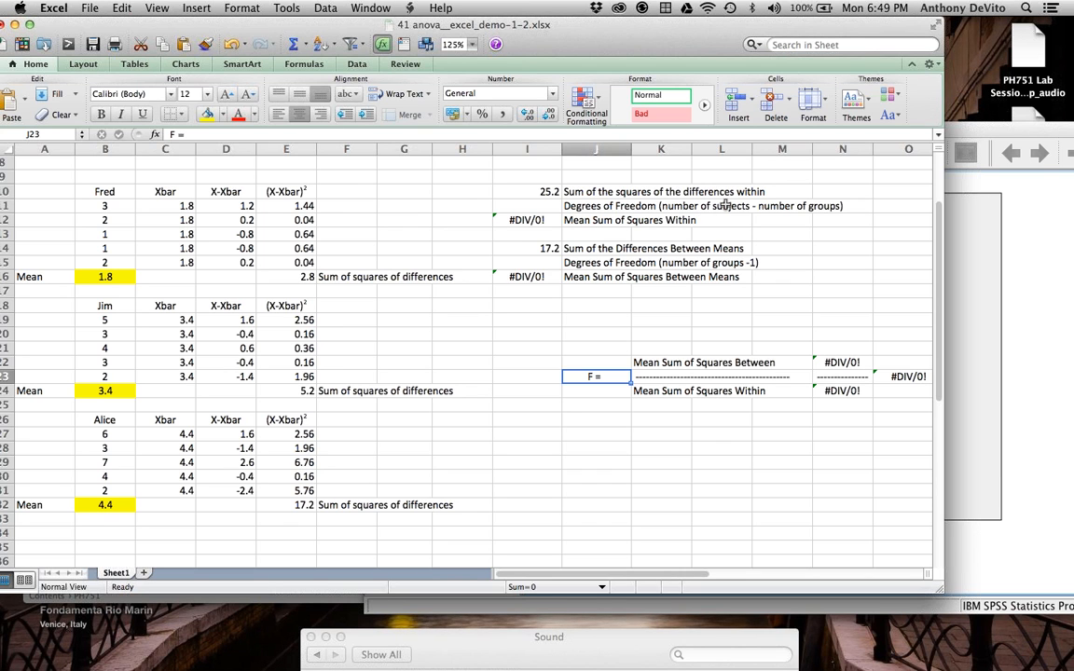
- Enter 12 in I11 as the within-groups degrees of freedom, the number of subjects minus the number of groups
left_click(542, 209)
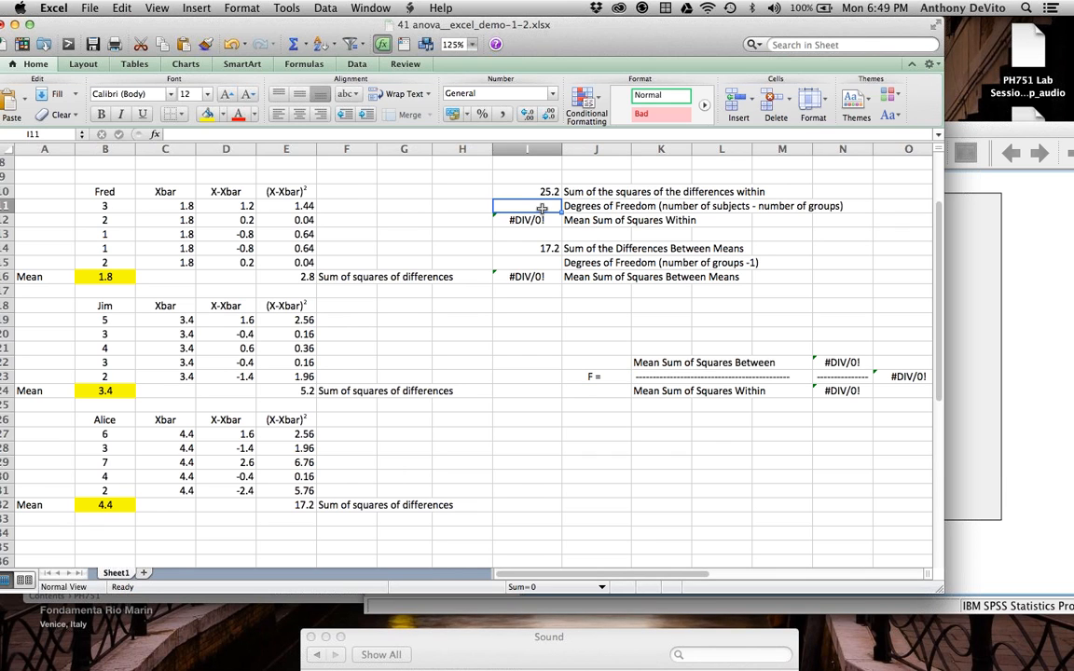
type("12")
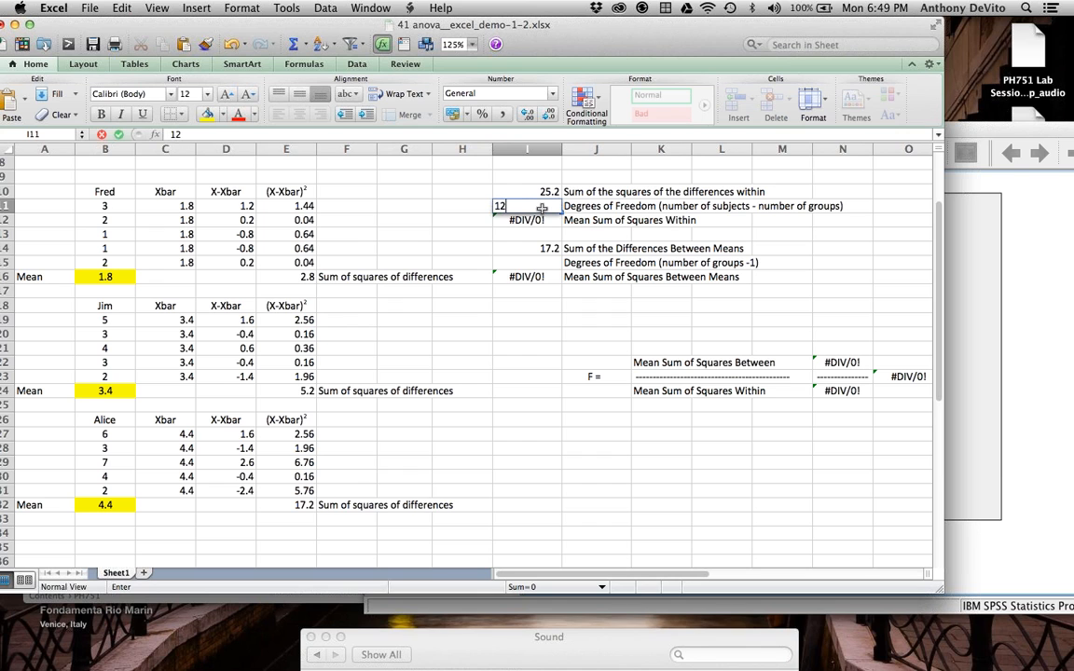
key("Return")
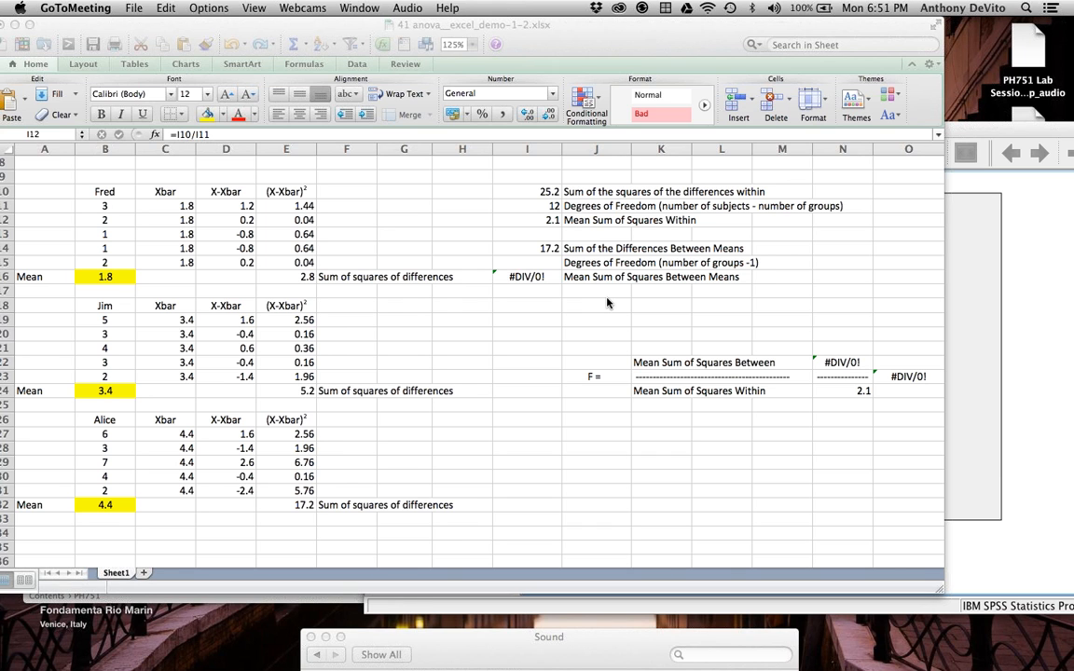
- Inspect the formulas for the mean sum of squares within in I12 and the sum of differences between means in I14, tracing the latter to its source table
left_click(487, 222)
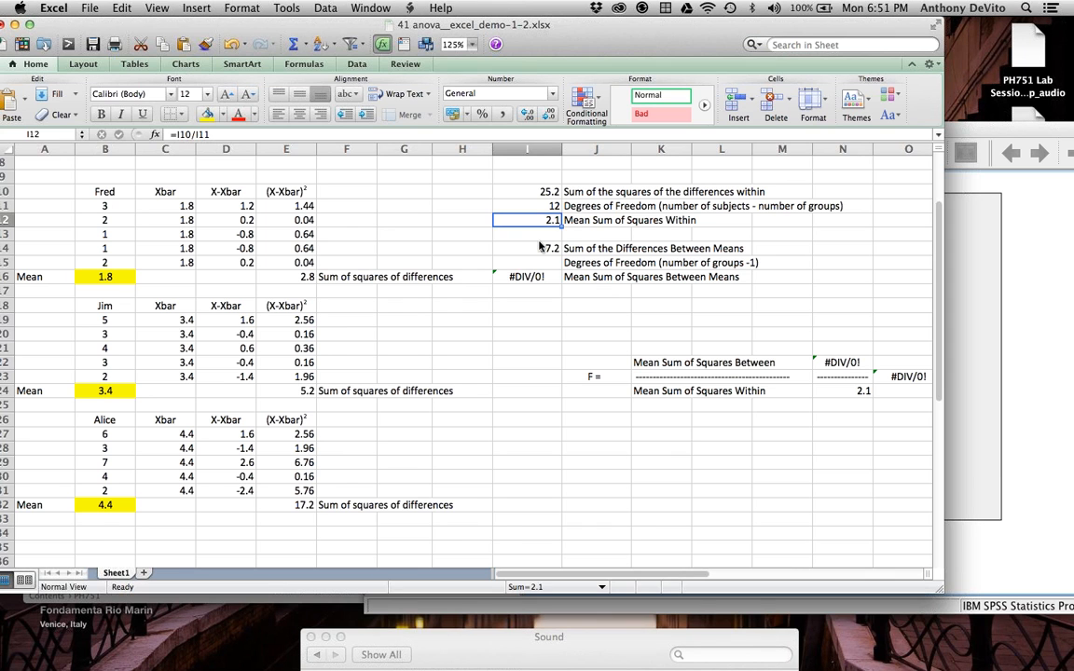
left_click(538, 247)
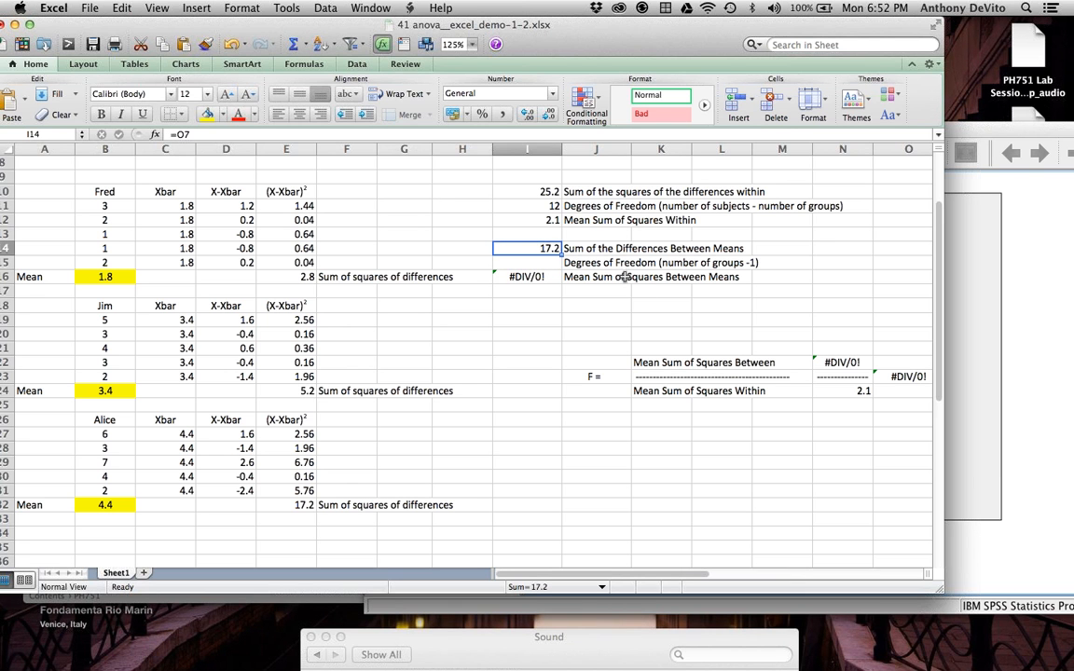
scroll(638, 290, "right", 4)
scroll(638, 291, "down", 1)
scroll(639, 291, "left", 4)
scroll(638, 291, "up", 8)
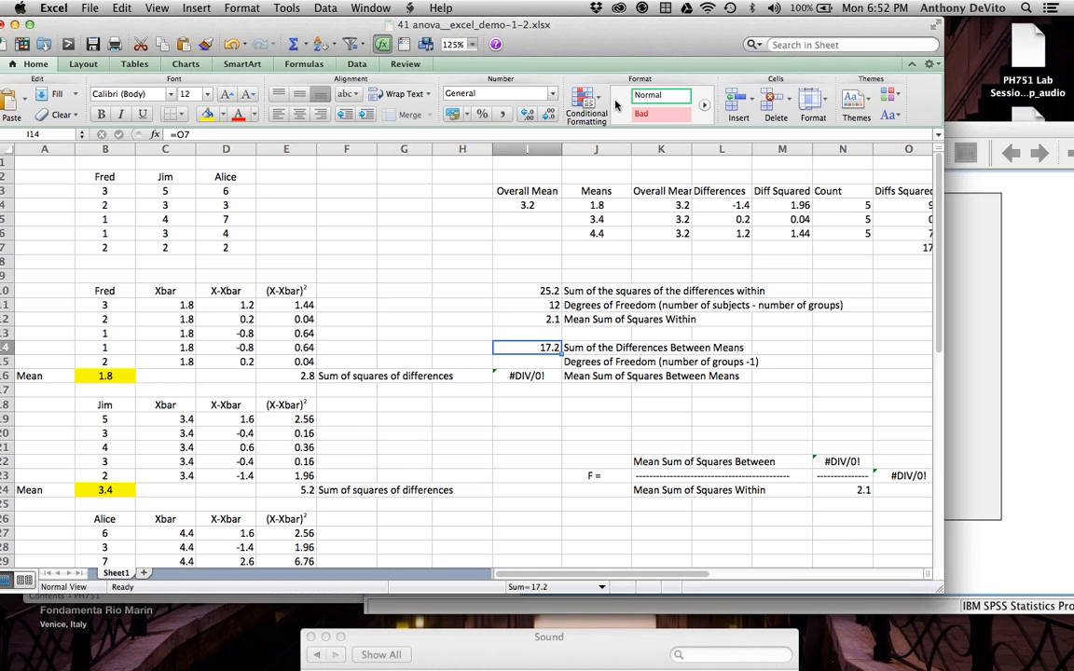
left_click_drag(569, 33, 504, 34)
scroll(641, 246, "right", 2)
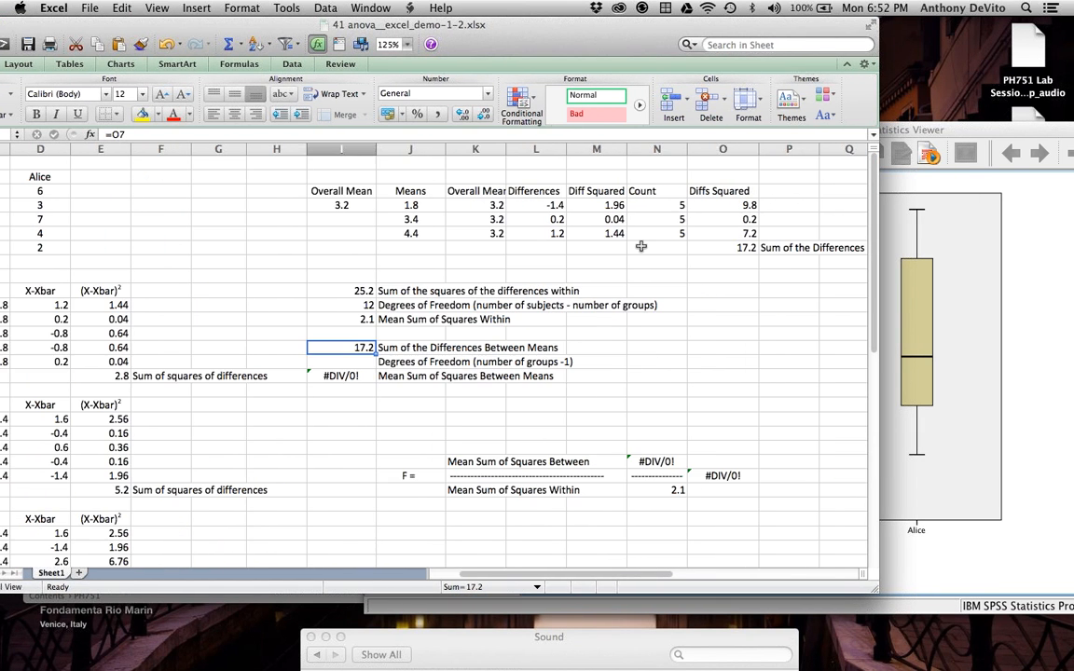
scroll(642, 246, "left", 1)
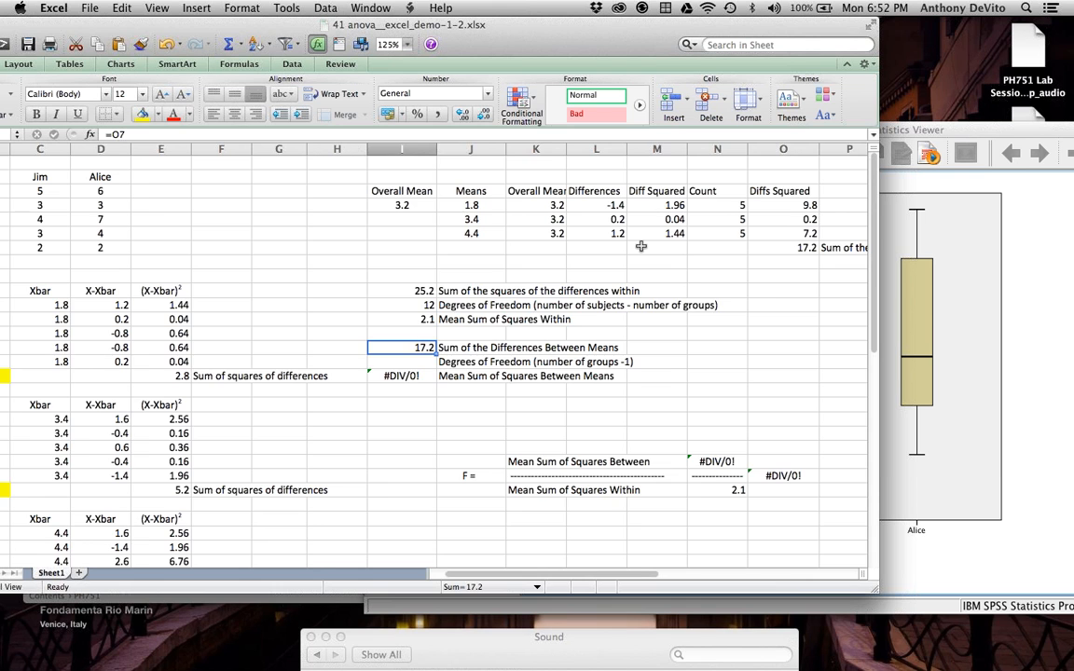
scroll(642, 246, "left", 1)
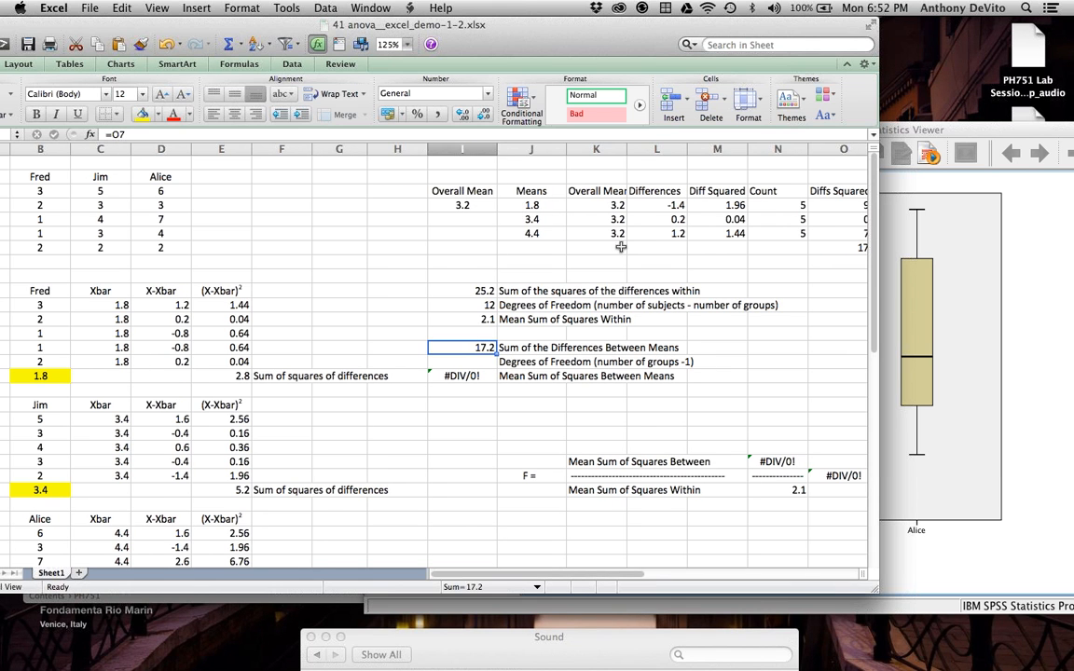
scroll(292, 338, "down", 5)
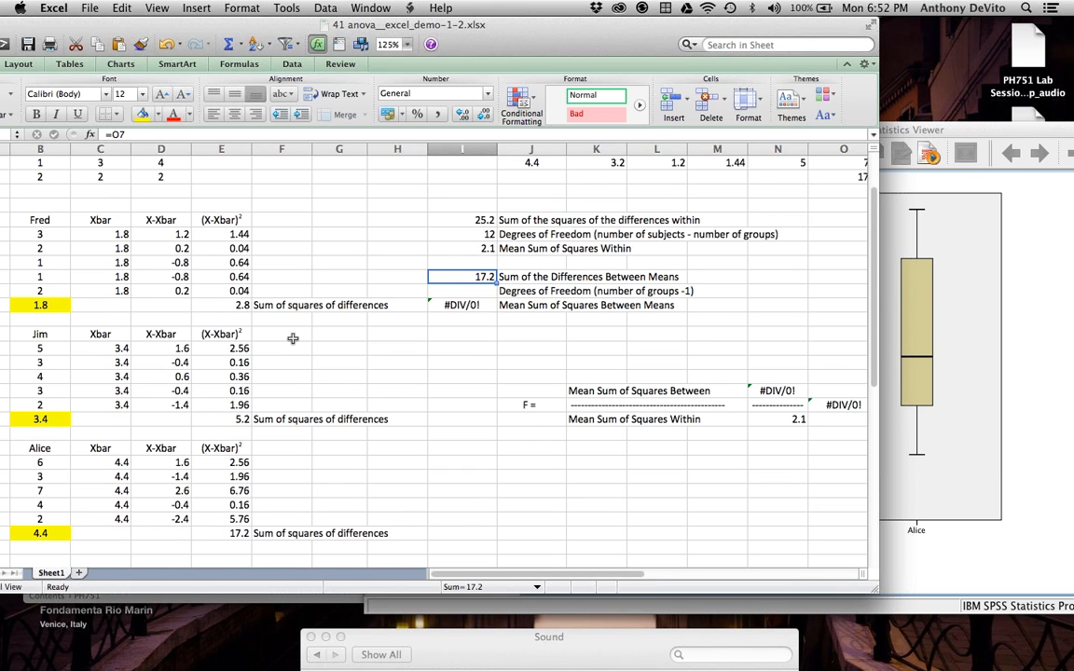
scroll(293, 339, "up", 5)
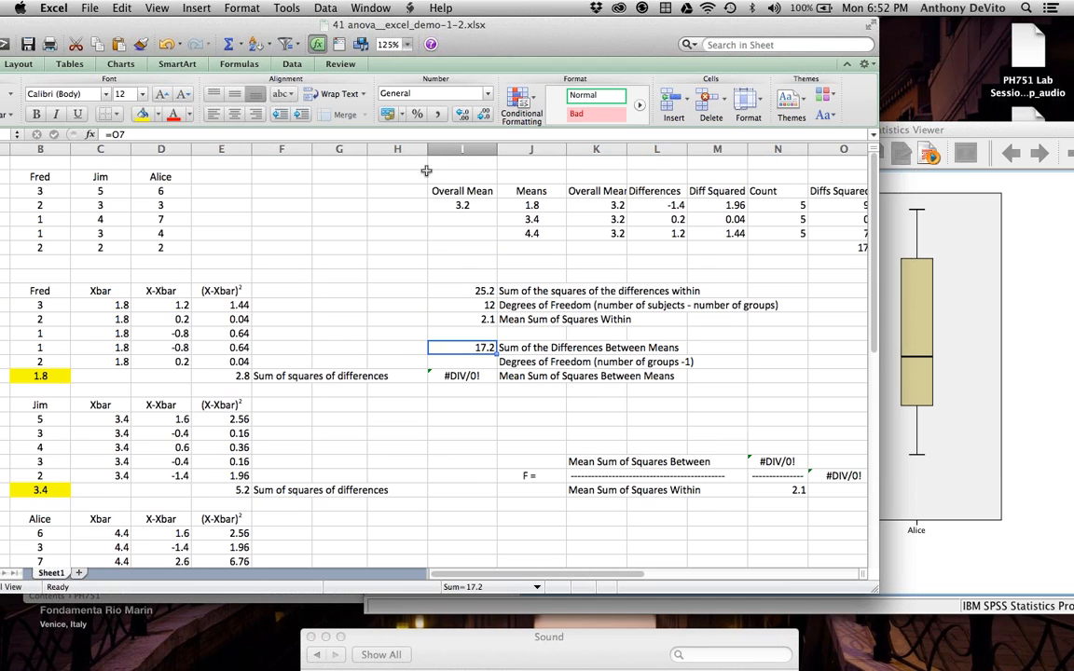
- Inspect the overall mean formula in I4 and the three group means in J4:J6
left_click(461, 205)
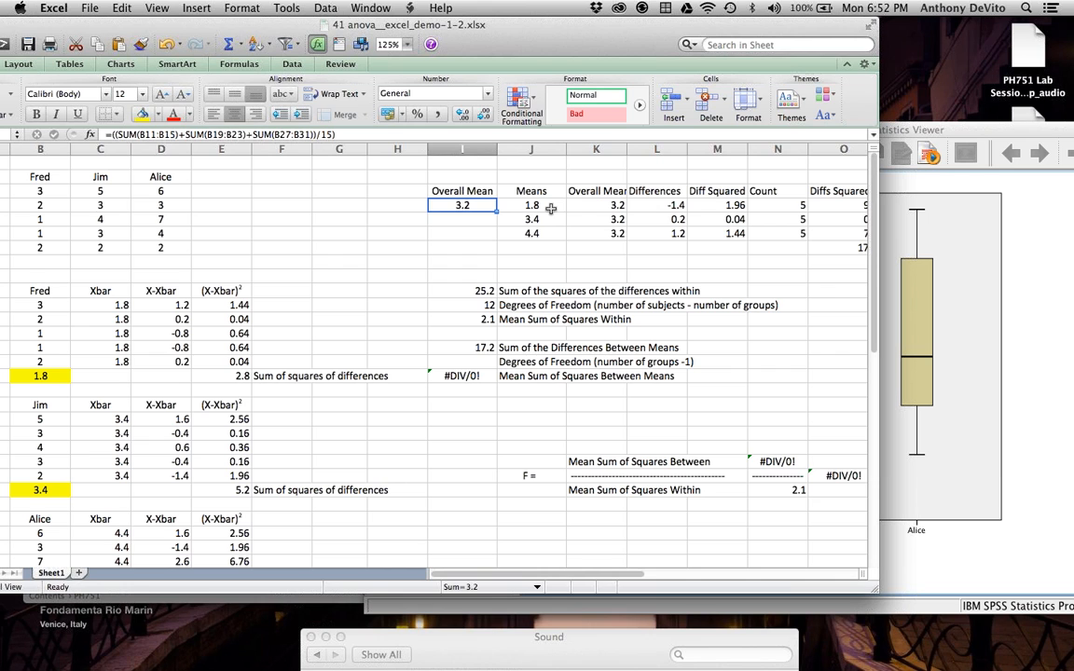
left_click(508, 202)
left_click(554, 219)
left_click(557, 233)
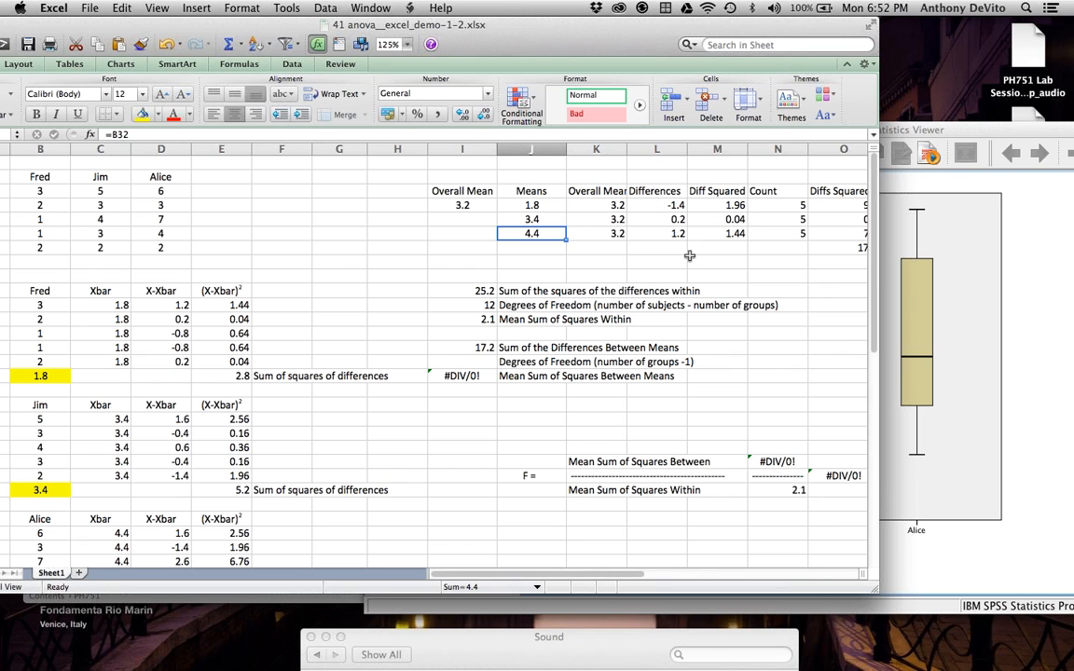
- Inspect the first group mean's difference from the overall mean in L4 and the squared differences in M4:M6
left_click(656, 203)
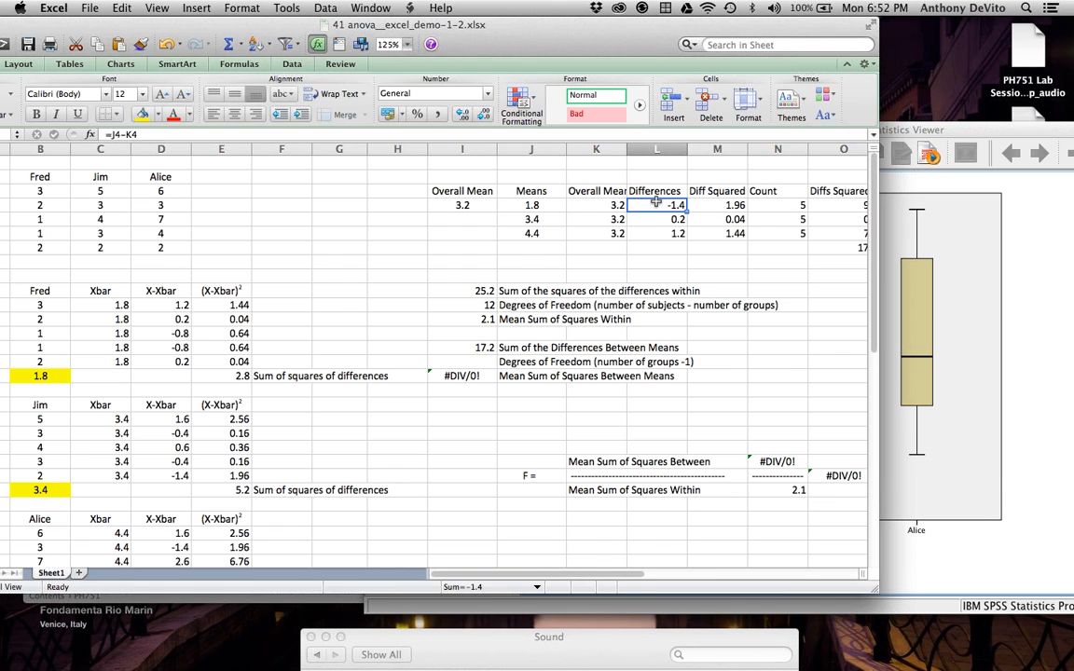
key("Right")
left_click(718, 221)
left_click(717, 235)
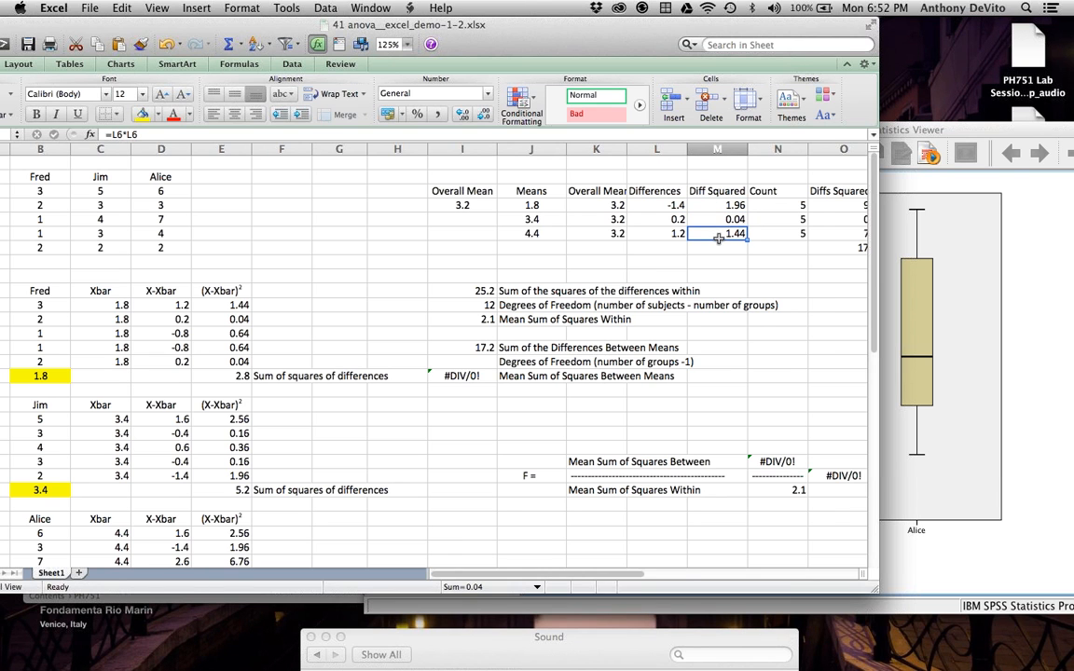
- Examine the group counts in N4:N6 and the formula totalling the weighted squared differences in O7
scroll(717, 236, "right", 3)
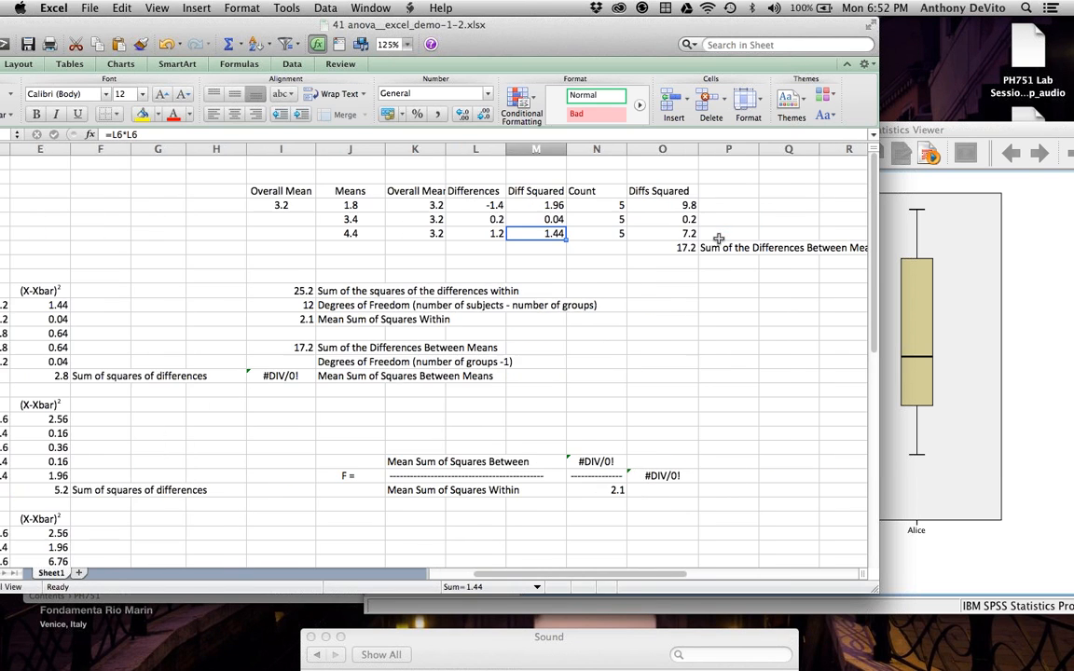
left_click(607, 206)
left_click(608, 220)
left_click(608, 234)
left_click(604, 220)
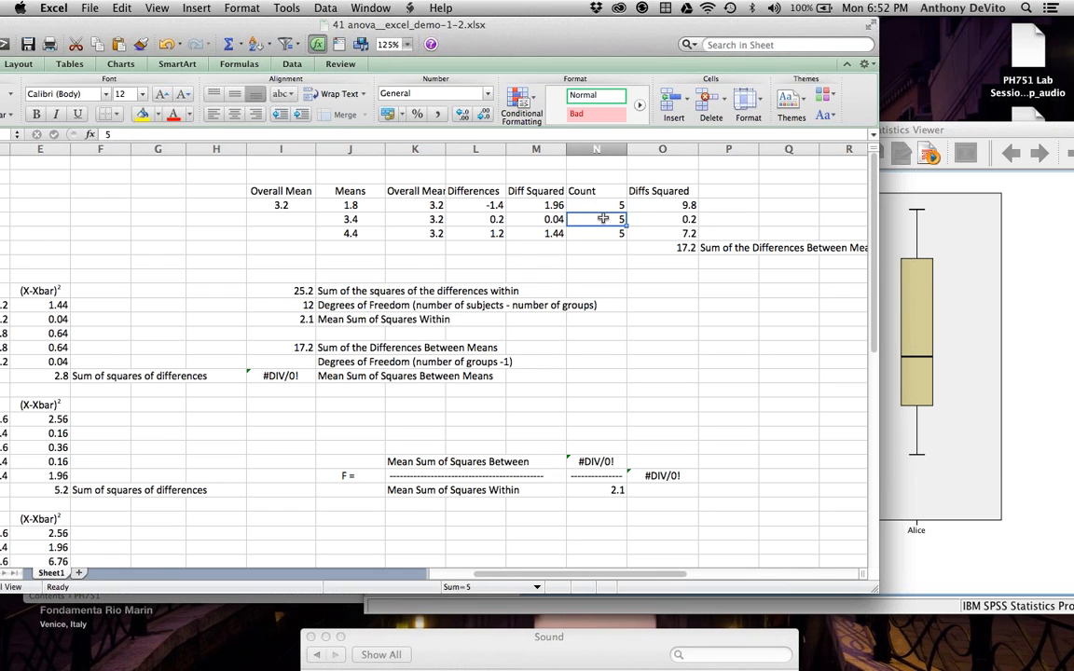
left_click(602, 235)
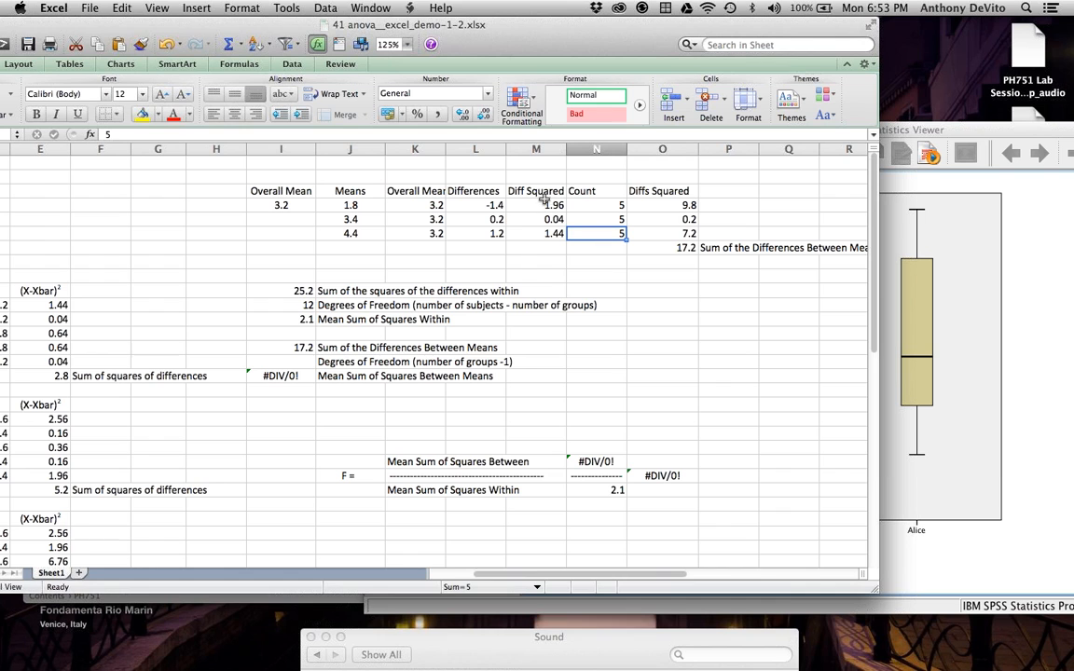
left_click(615, 219)
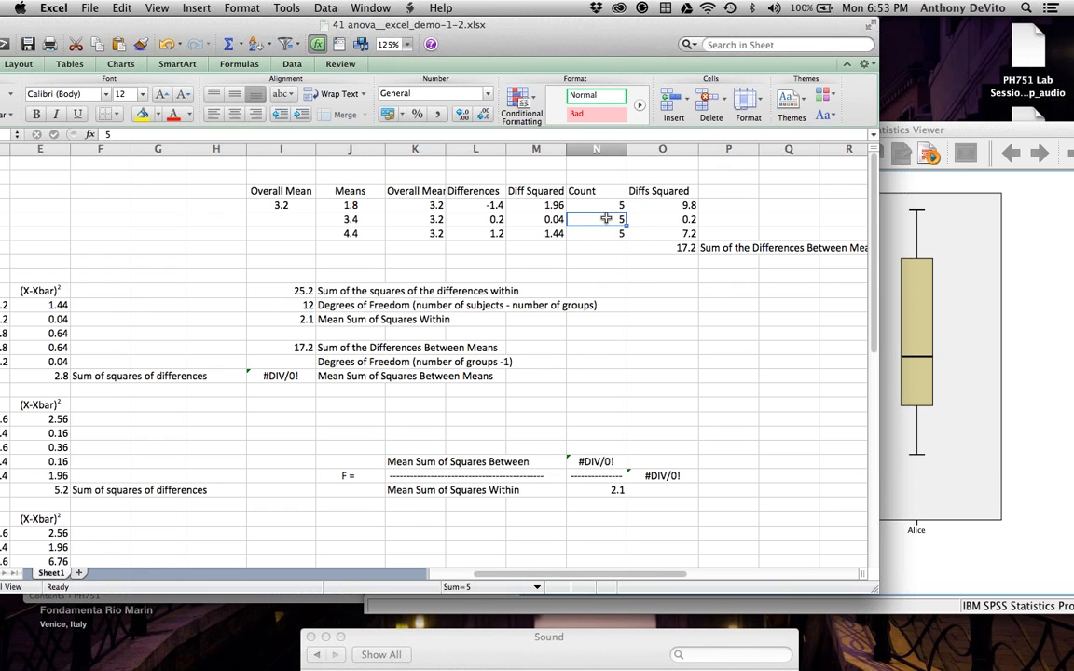
left_click(611, 233)
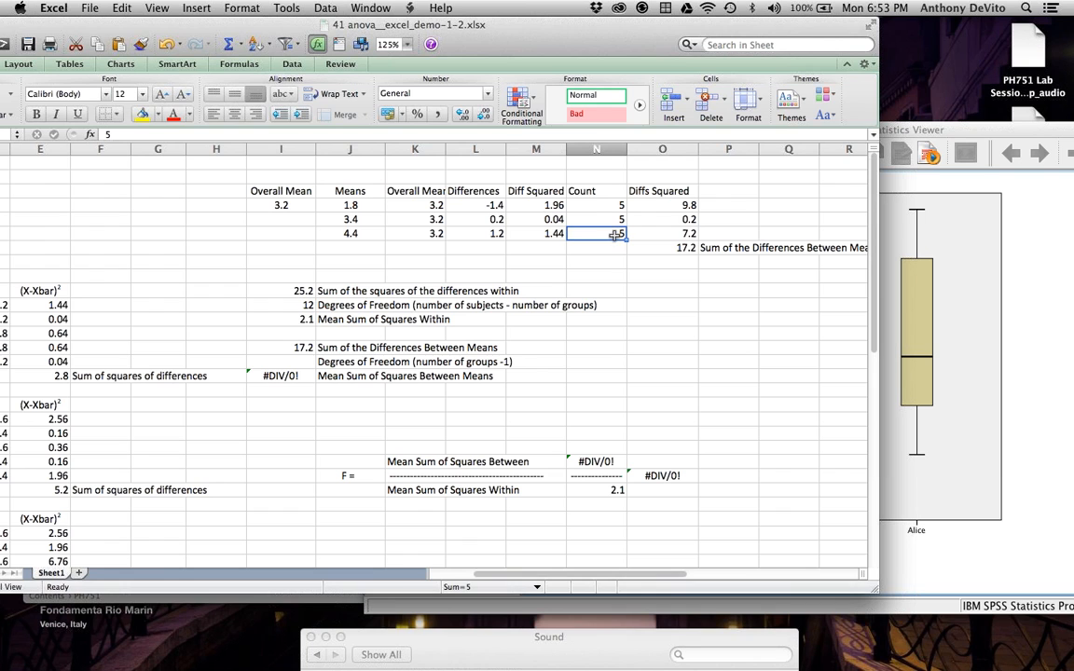
left_click(670, 249)
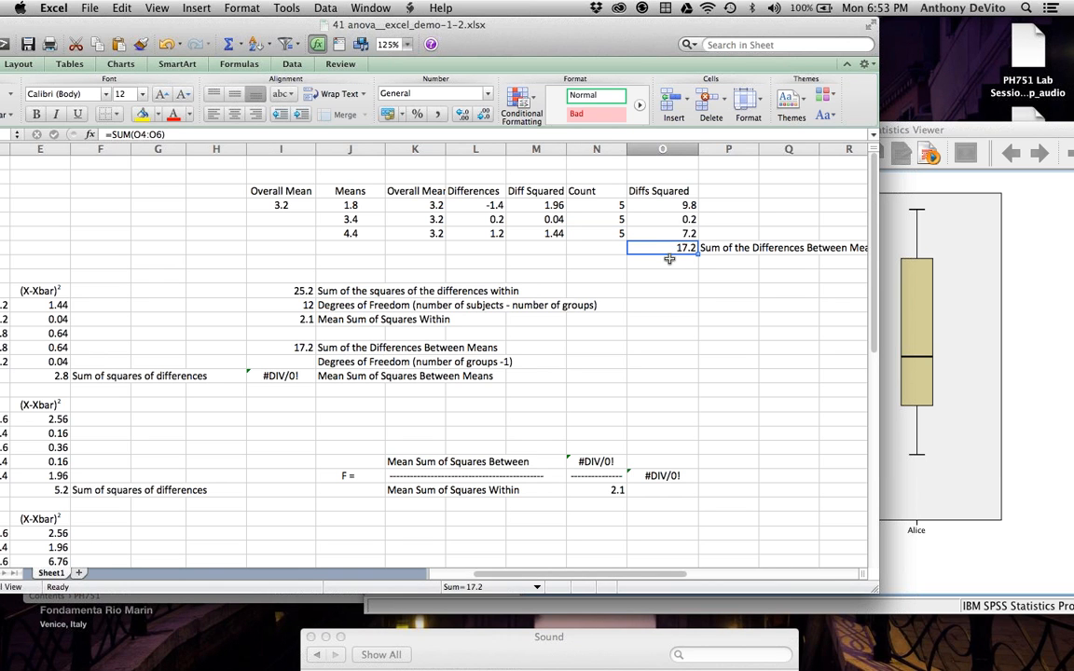
- Enter 2 in I15 as the between-groups degrees of freedom, the number of groups minus one
scroll(508, 311, "down", 2)
scroll(434, 307, "left", 1)
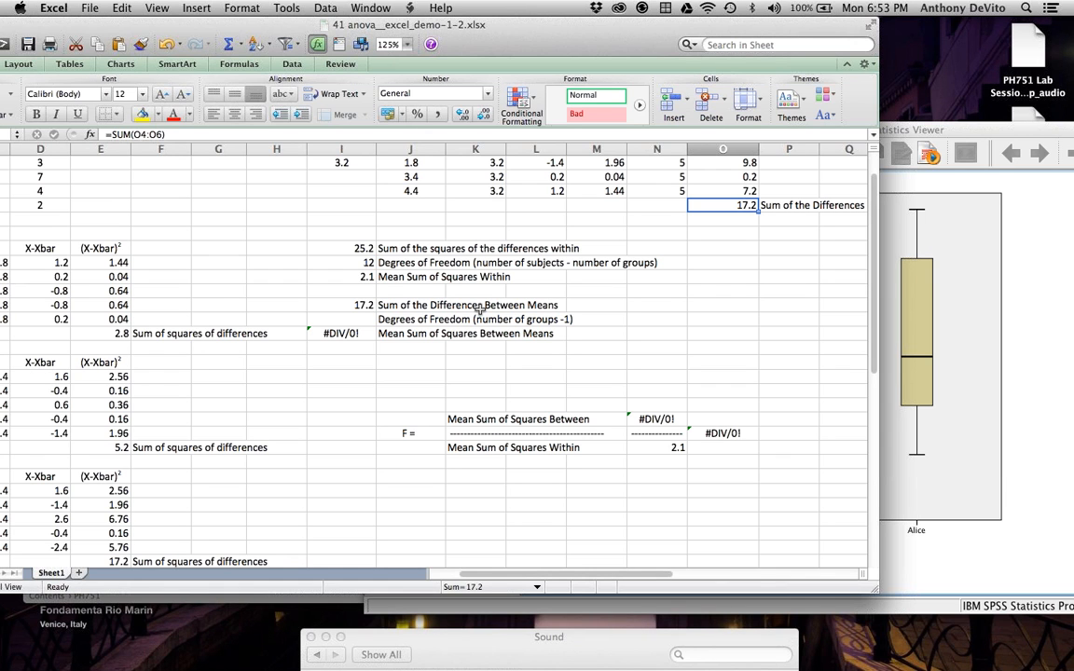
left_click(354, 320)
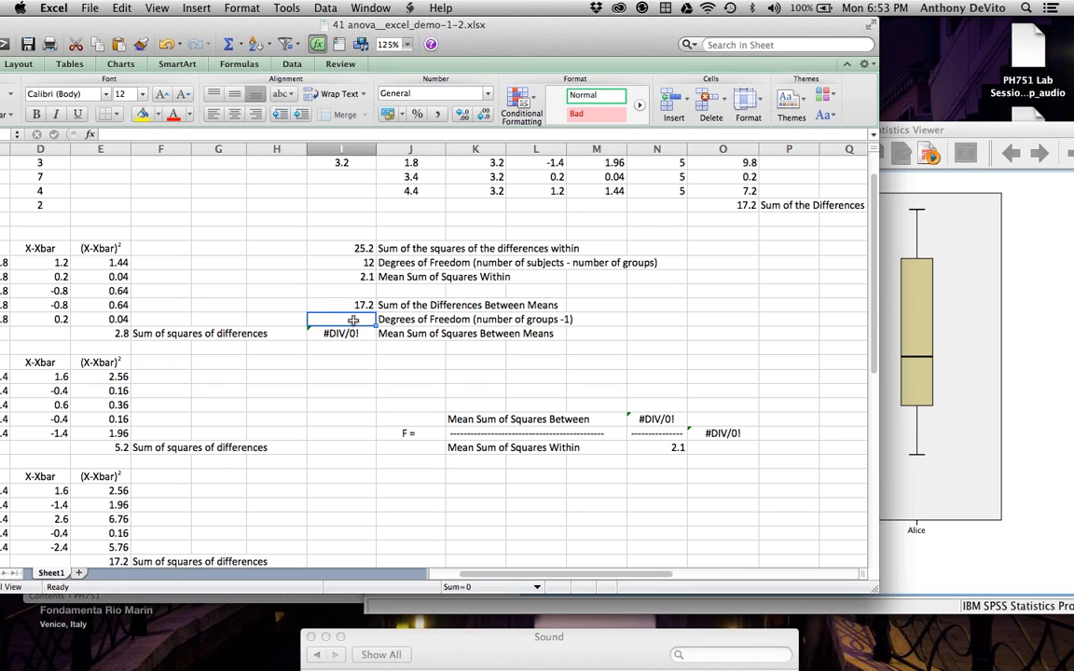
type("2")
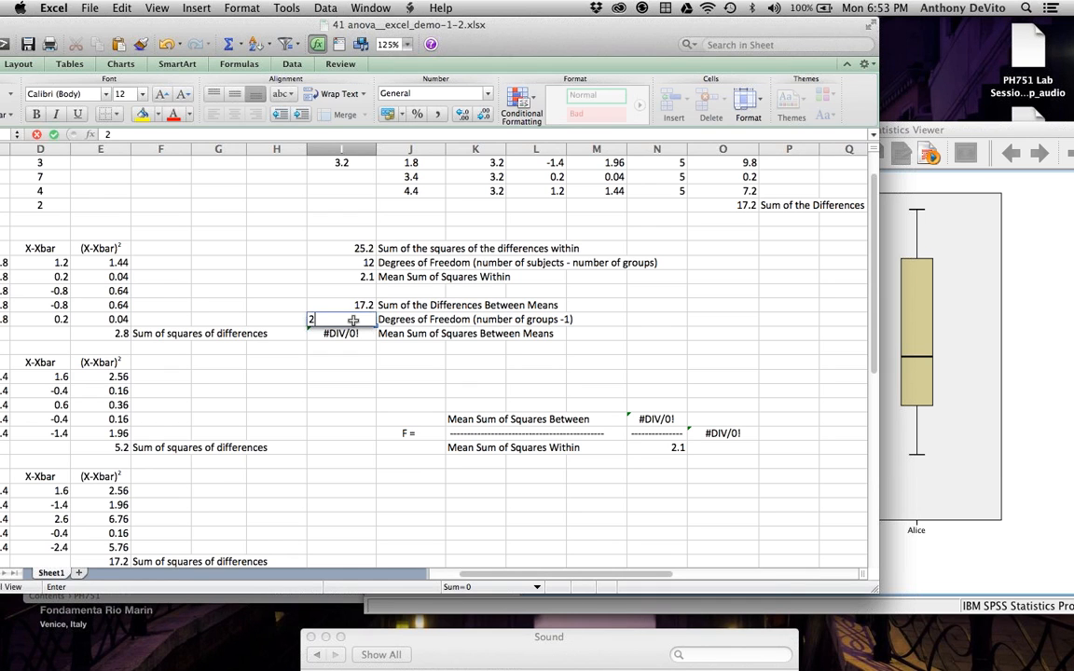
key("Return")
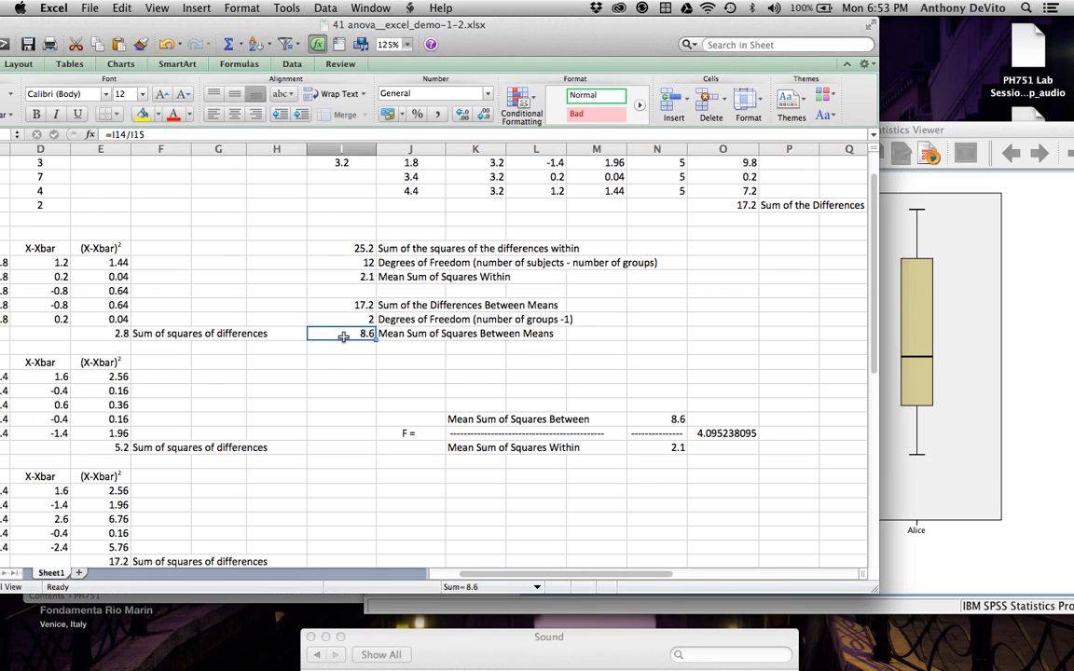
- Inspect the mean squares between and within in N22 and N24 and the F ratio formula in O23
left_click(666, 420)
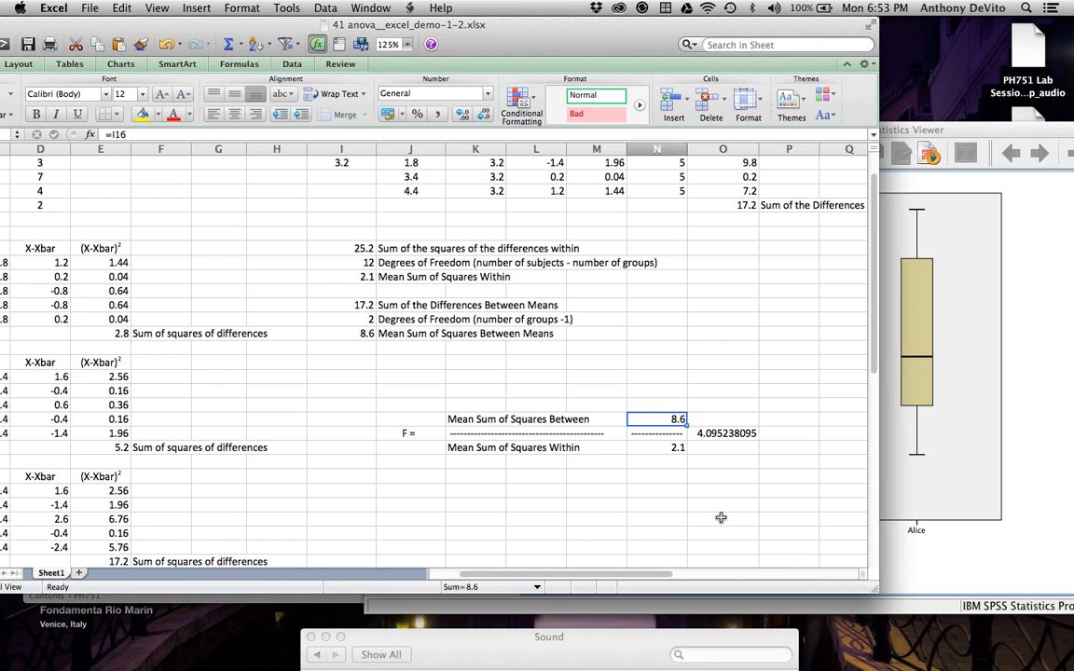
left_click(412, 434)
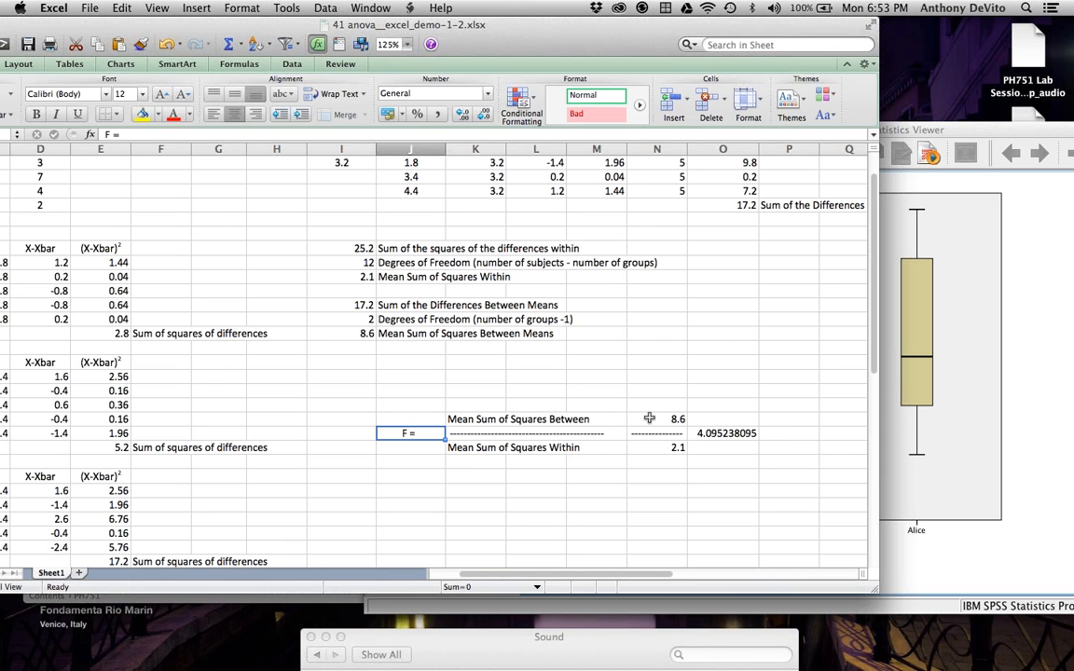
left_click(649, 418)
left_click(649, 448)
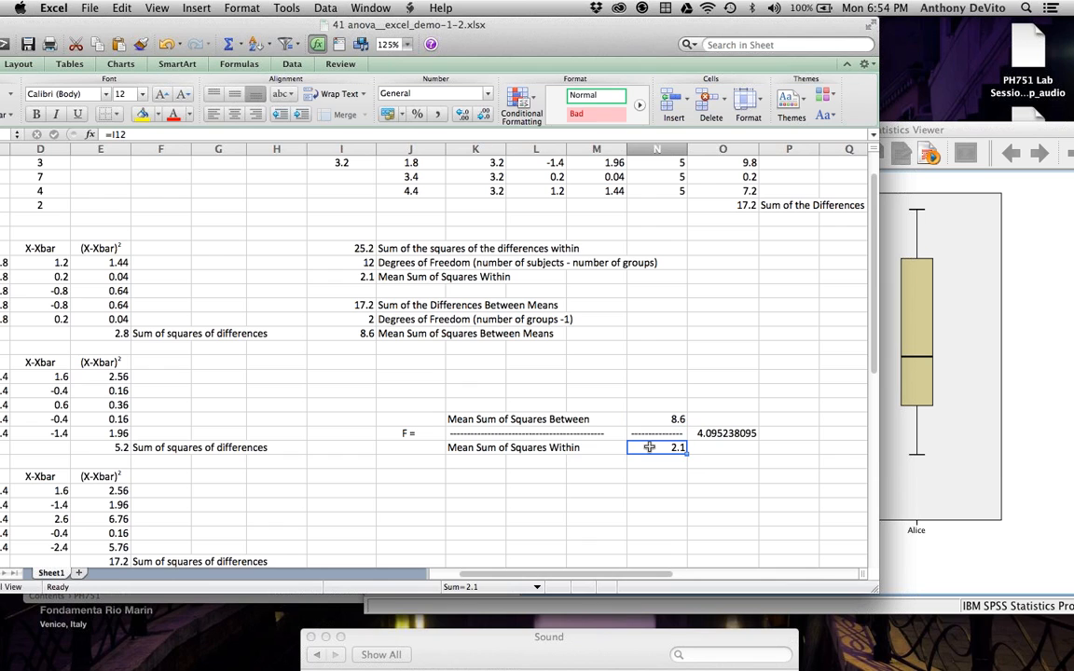
left_click(735, 434)
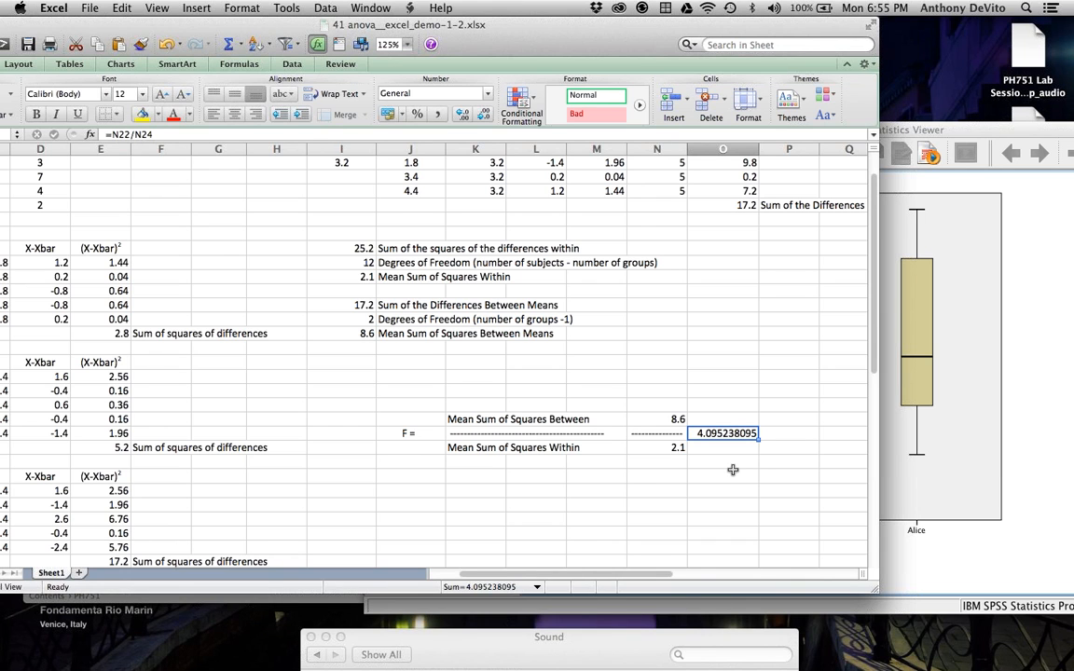
- Search the computer for "anova table" with Spotlight
left_click(1027, 7)
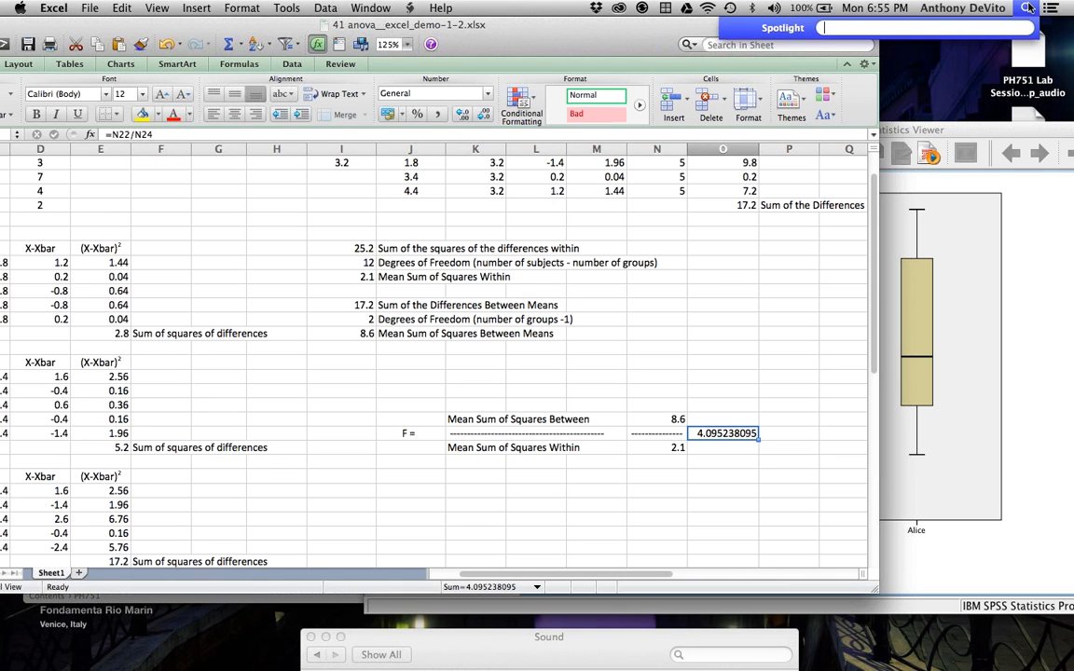
type("an")
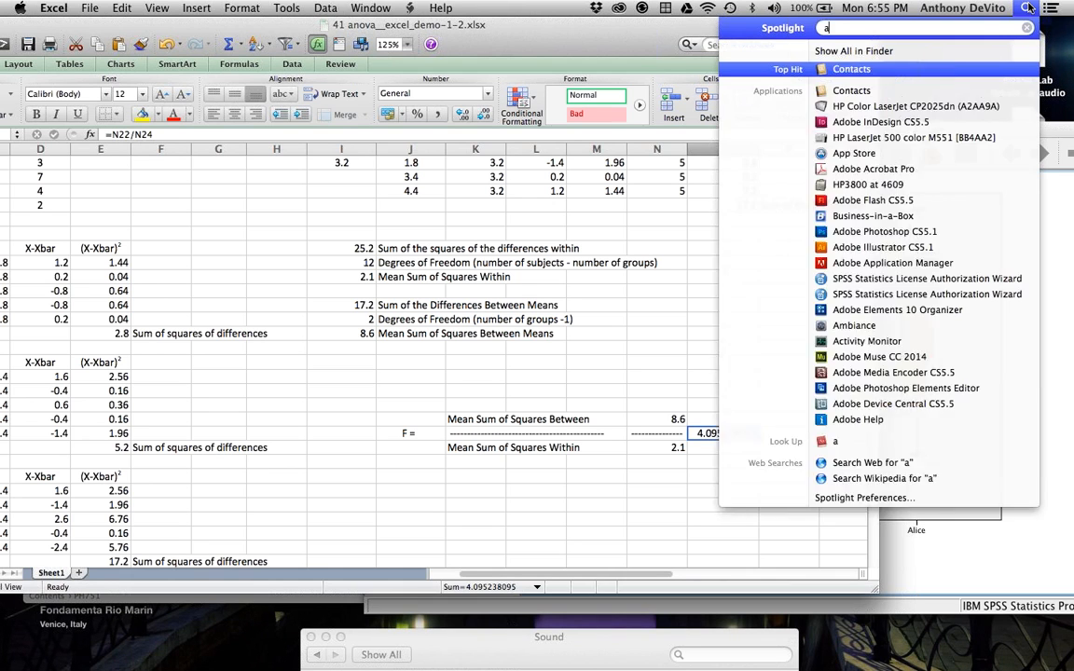
key("BackSpace")
key("BackSpace")
type("an")
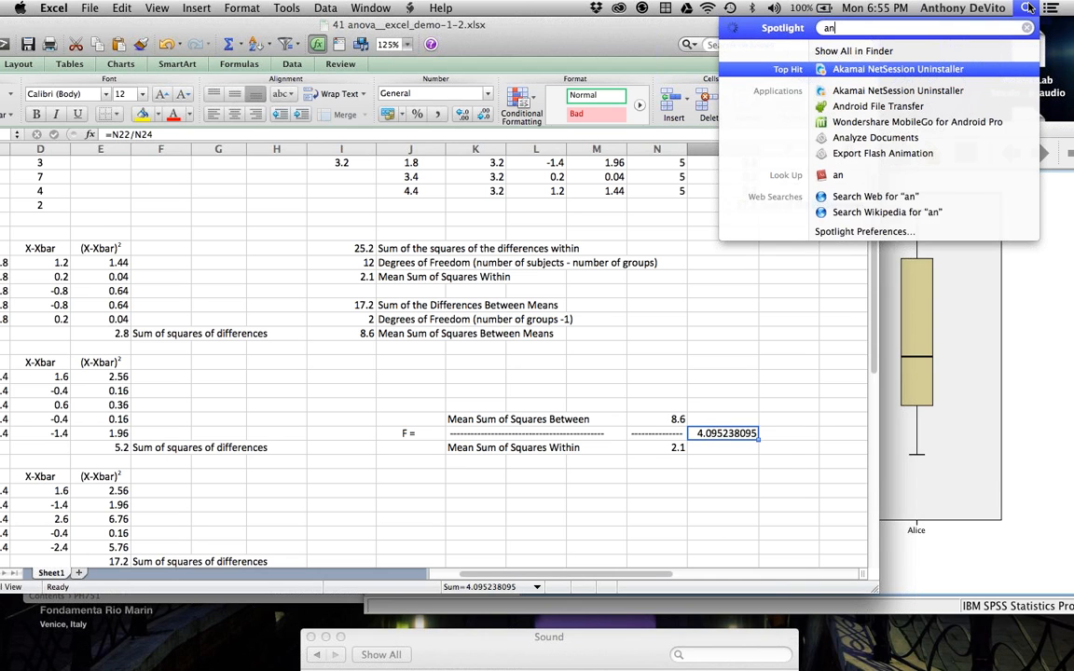
type("ova table")
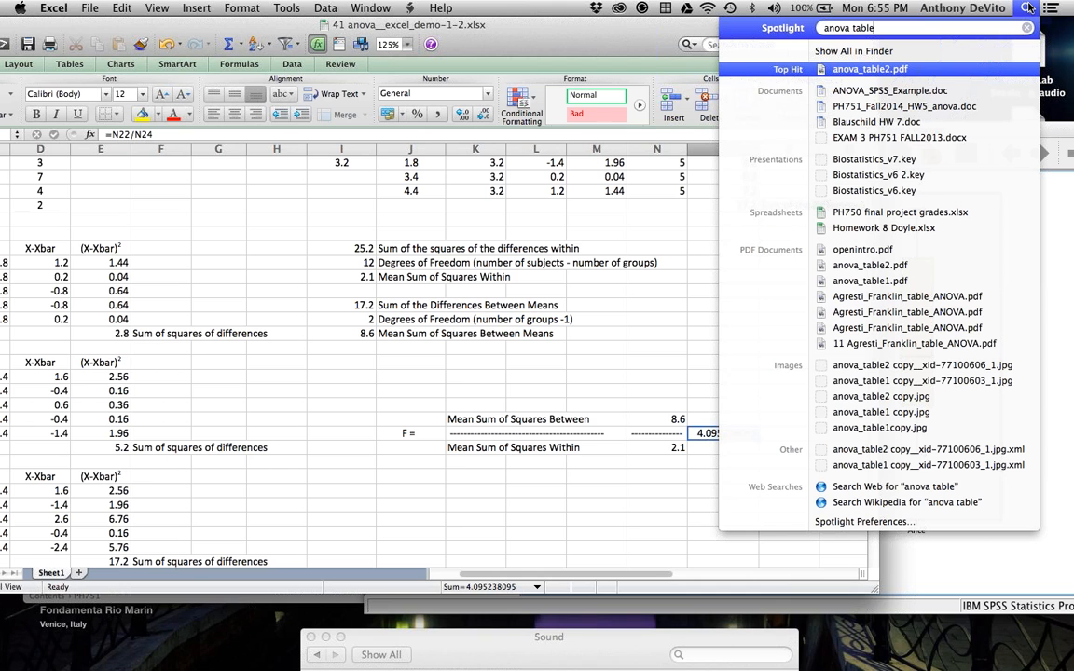
left_click(939, 73)
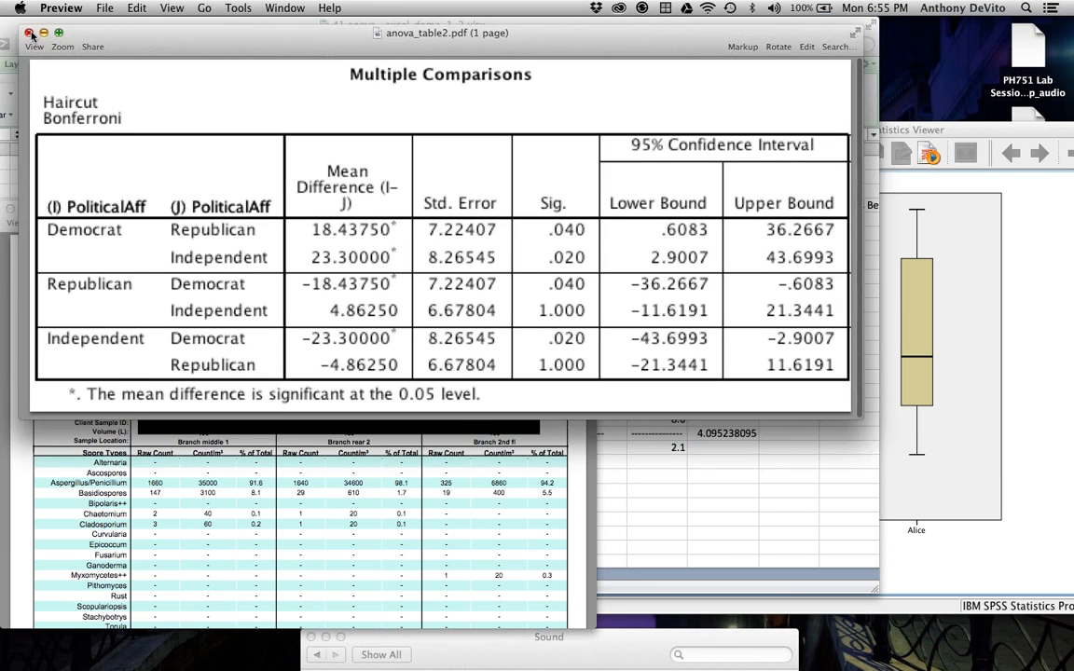
left_click(28, 32)
left_click(10, 210)
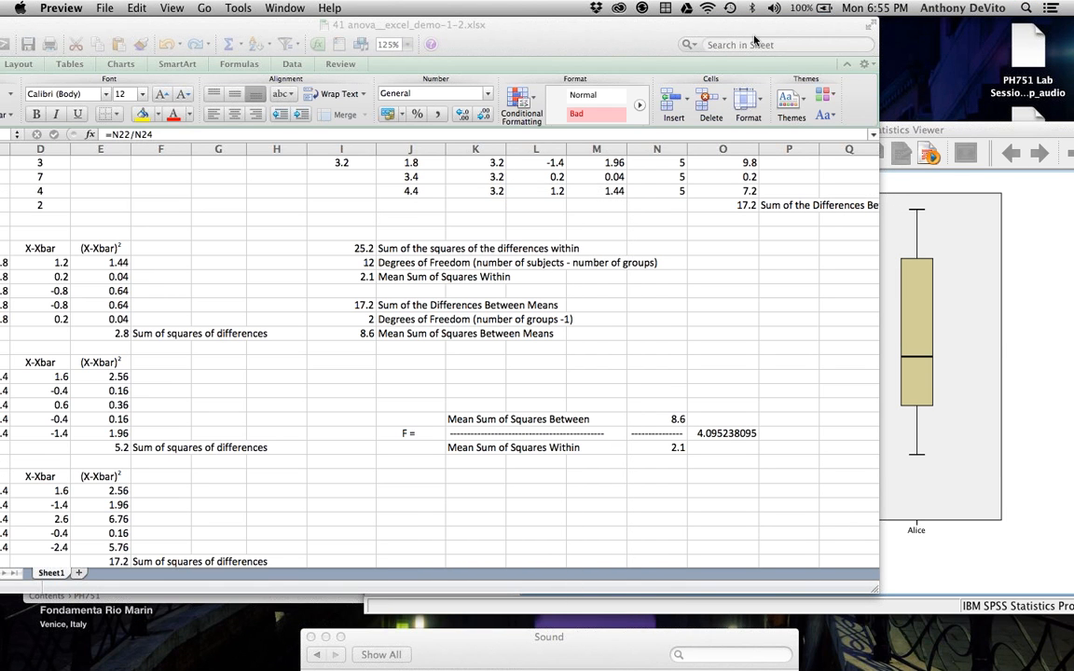
- Open Agresti_Franklin_table_ANOVA.pdf from the "anova table" search results and reposition its window over the worksheet
left_click(1026, 7)
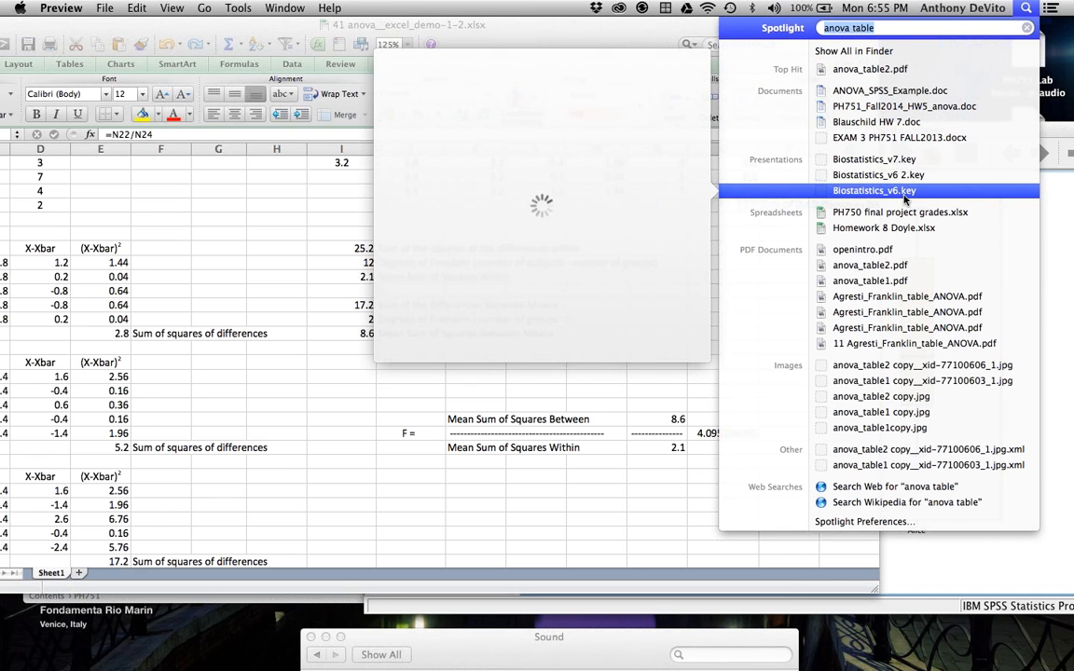
mouse_move(904, 268)
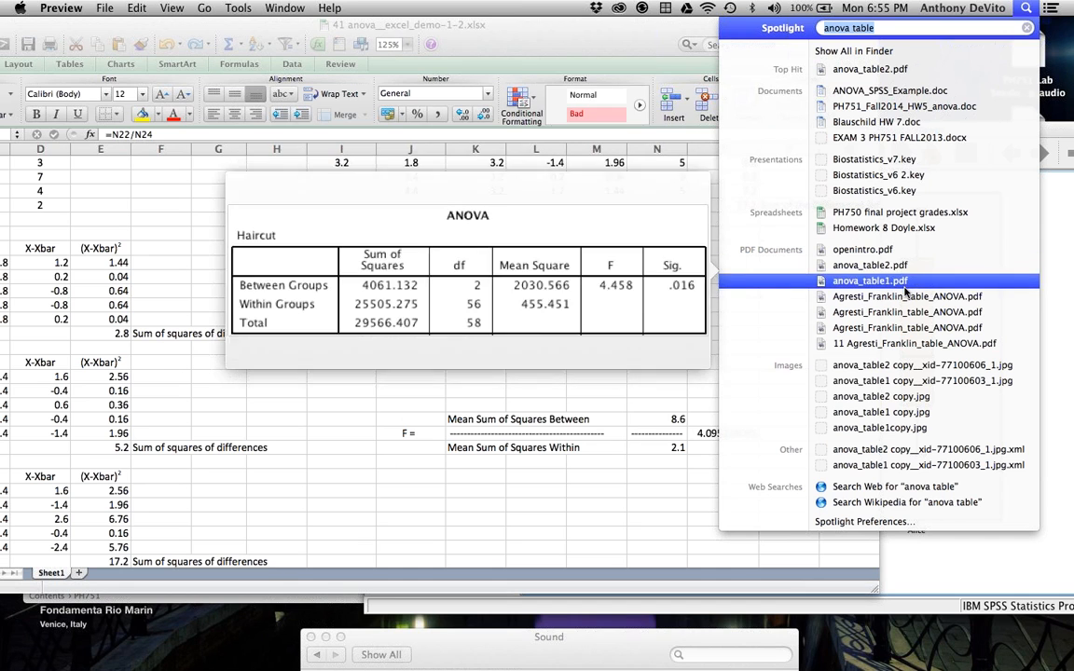
mouse_move(905, 308)
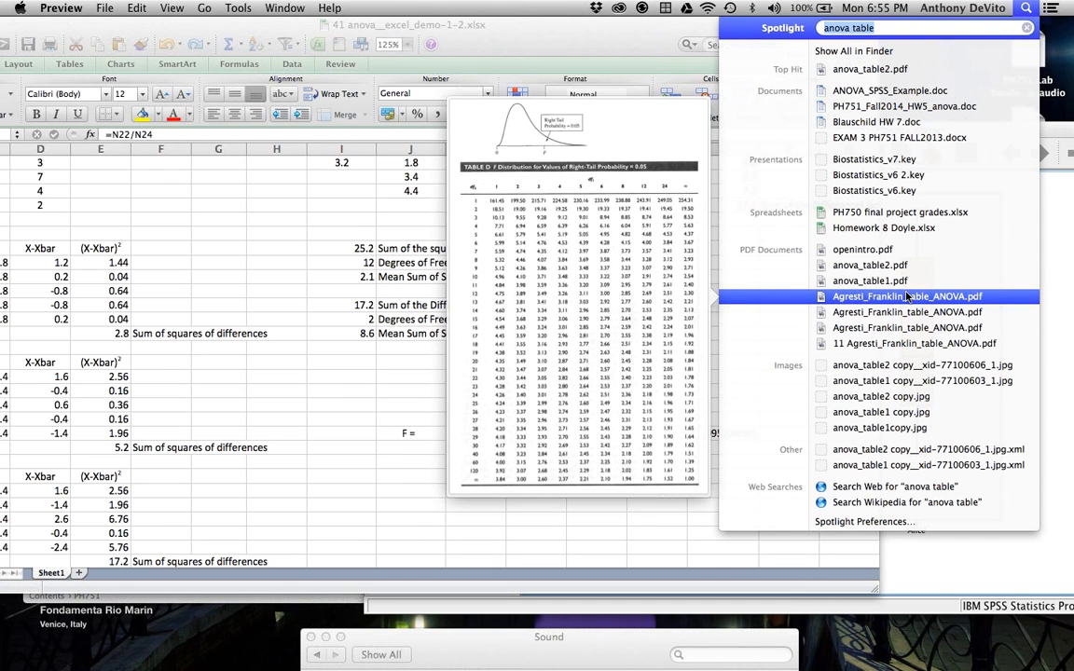
left_click(907, 297)
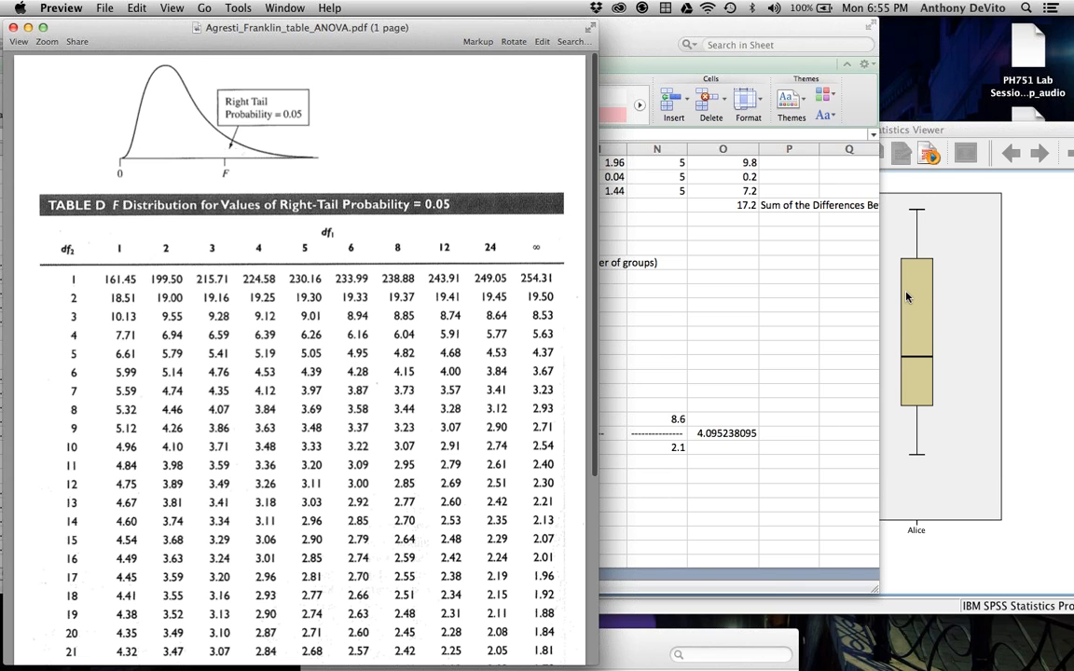
left_click_drag(118, 39, 313, 36)
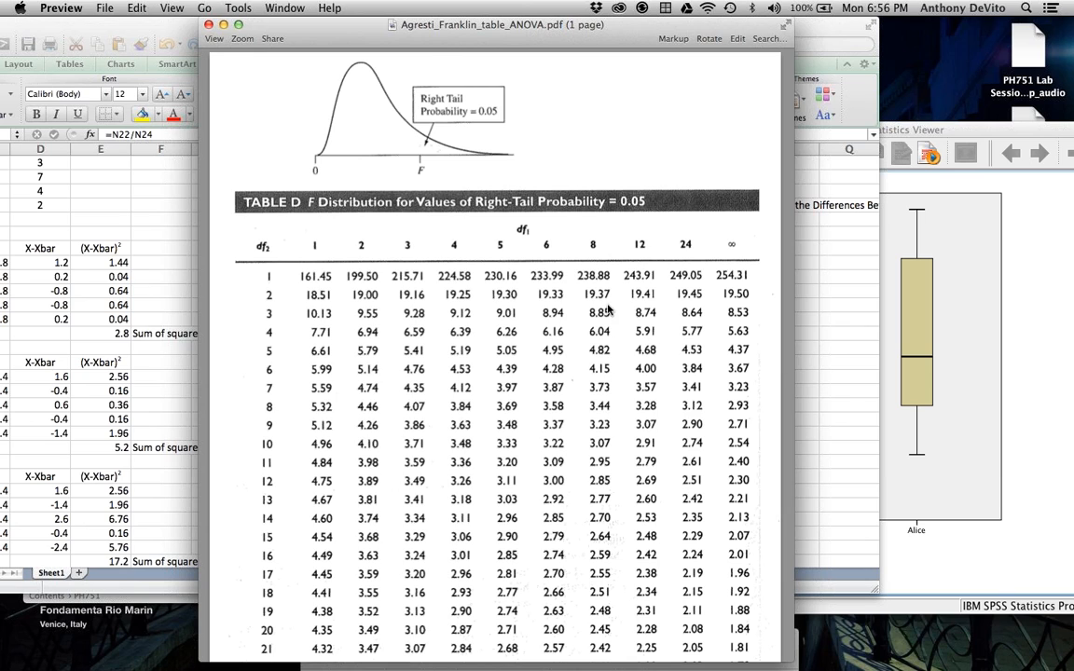
- Survey the F distribution table for right-tail probability 0.05 from its first to its last df2 row
scroll(599, 341, "down", 10)
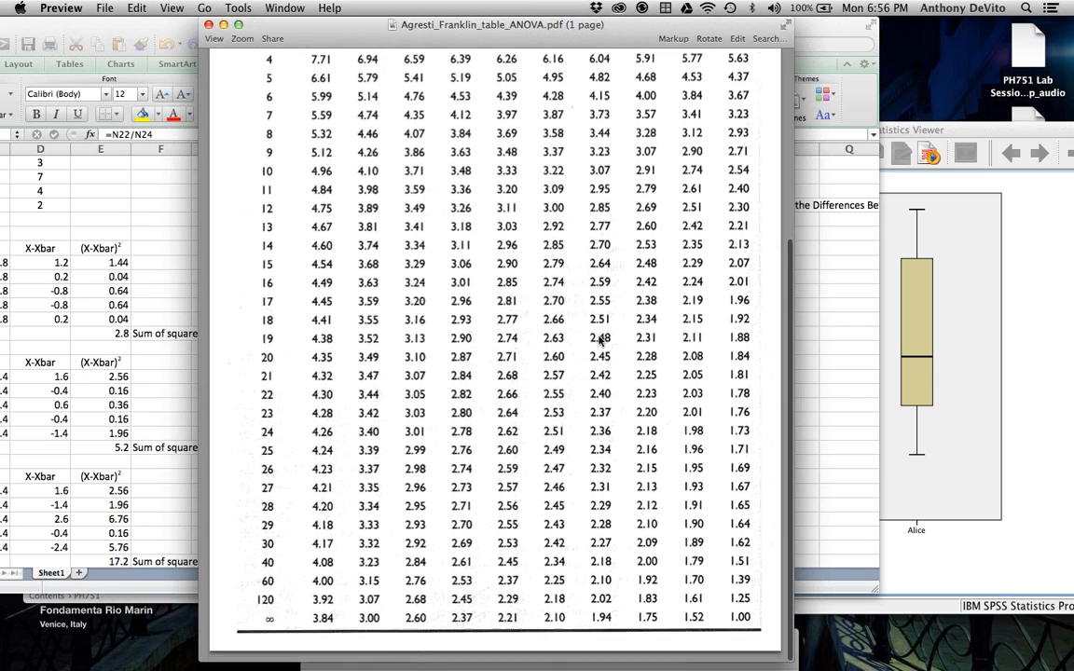
scroll(600, 341, "up", 10)
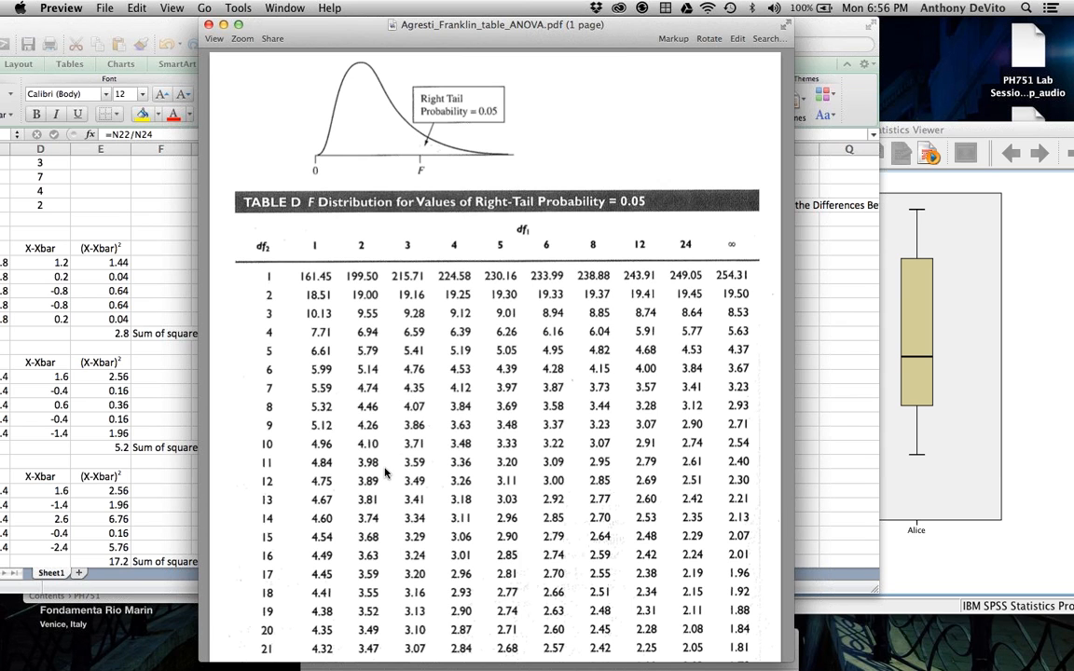
scroll(385, 474, "down", 3)
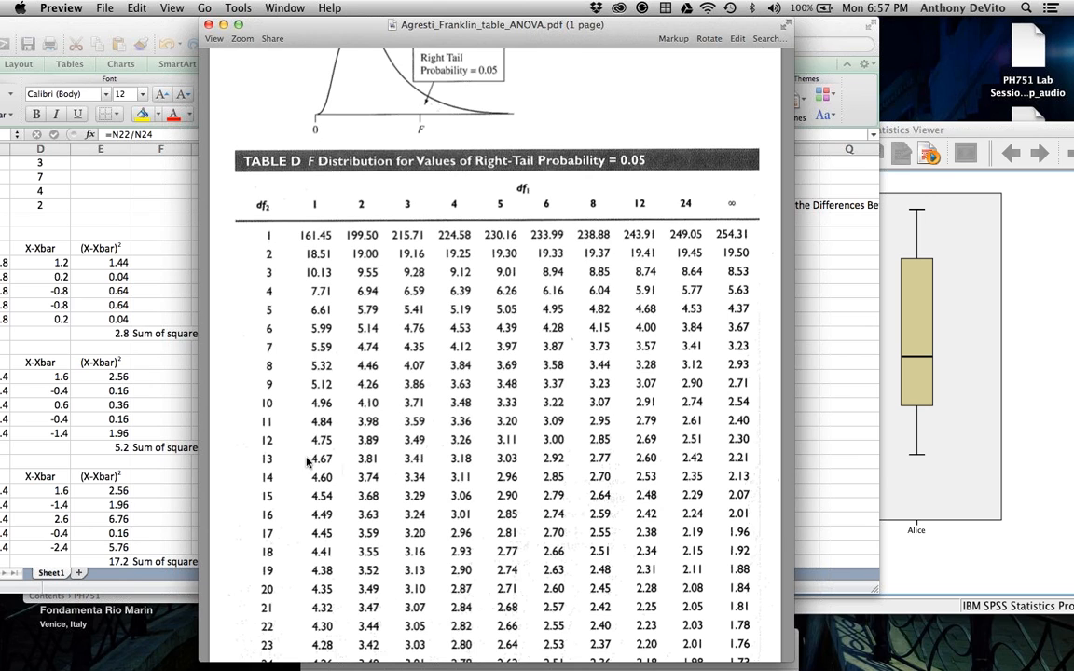
scroll(277, 417, "down", 4)
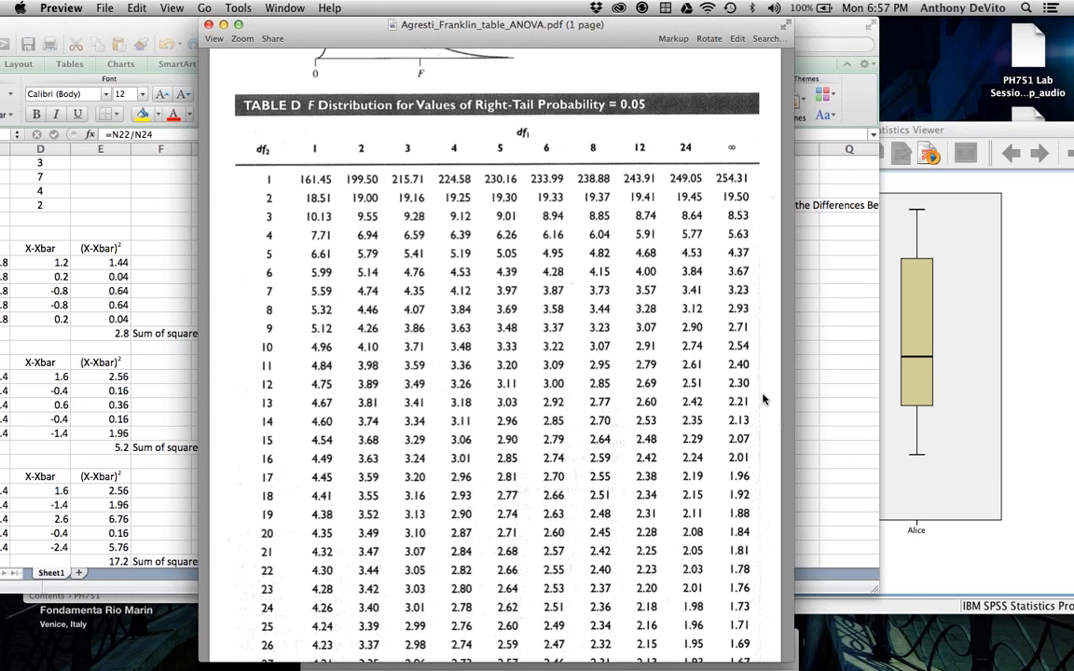
- Switch back to the Excel workbook and check the within- and between-groups degrees of freedom beside the F ratio
left_click(803, 404)
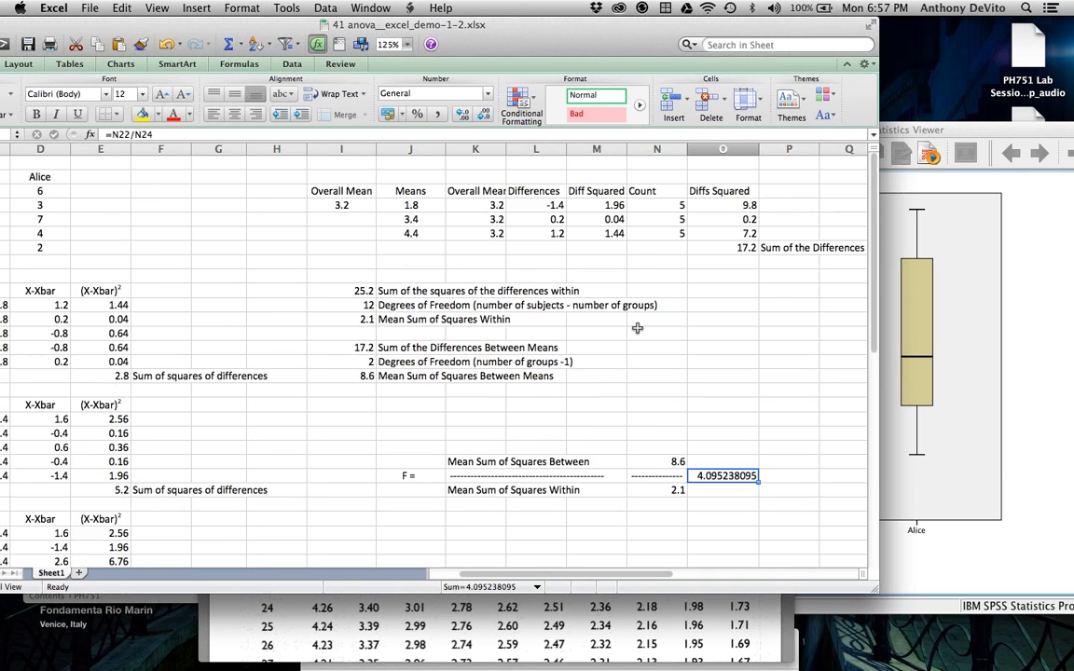
scroll(635, 259, "up", 3)
scroll(634, 259, "left", 3)
scroll(577, 331, "right", 4)
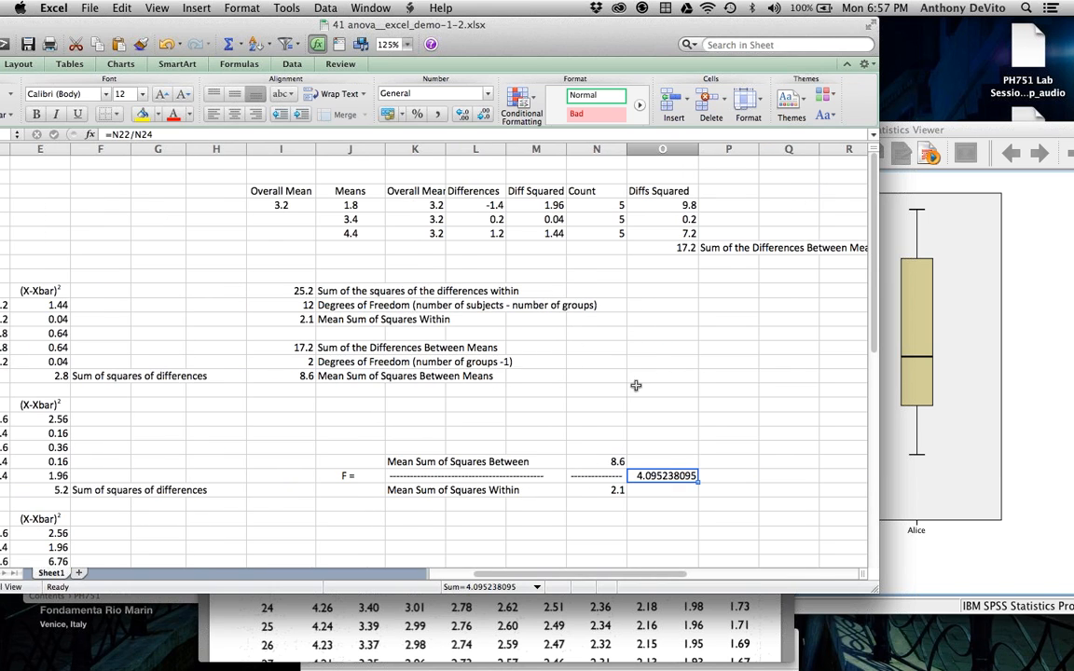
- Return to the F distribution table in Preview and examine its 0.05 heading, df1 columns and df2 rows through the table's end
left_click(750, 626)
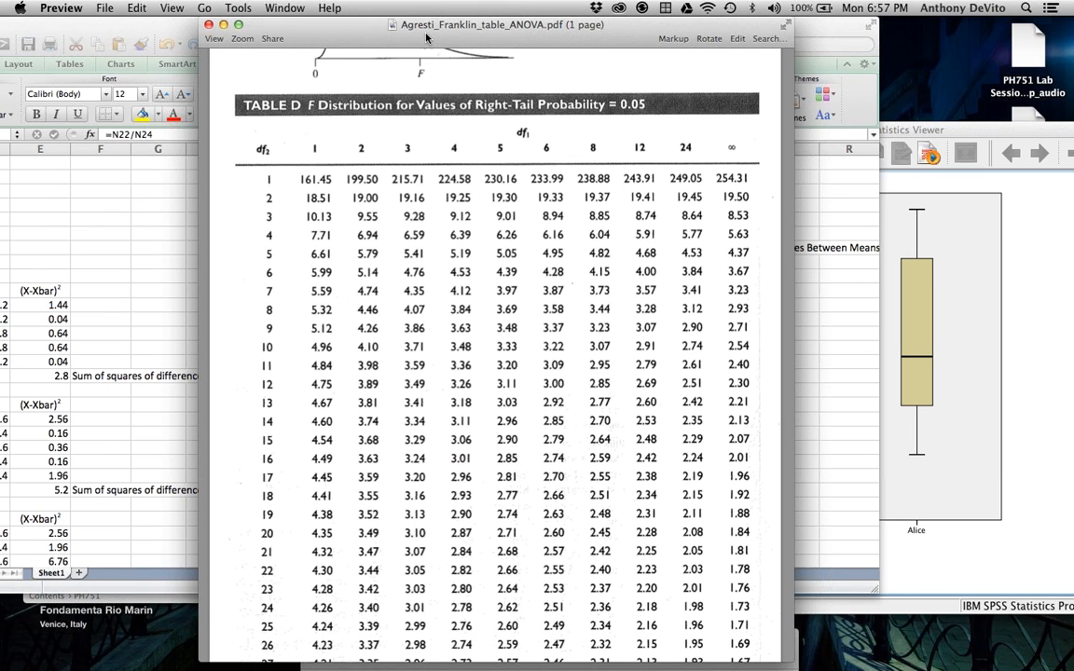
scroll(483, 214, "up", 4)
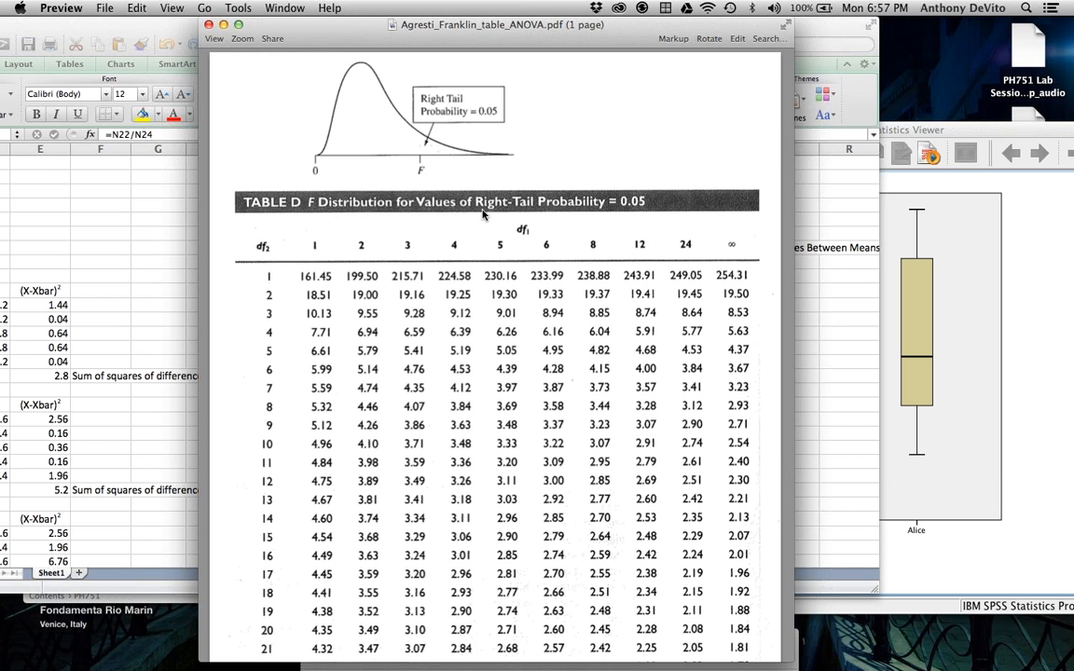
scroll(483, 215, "down", 1)
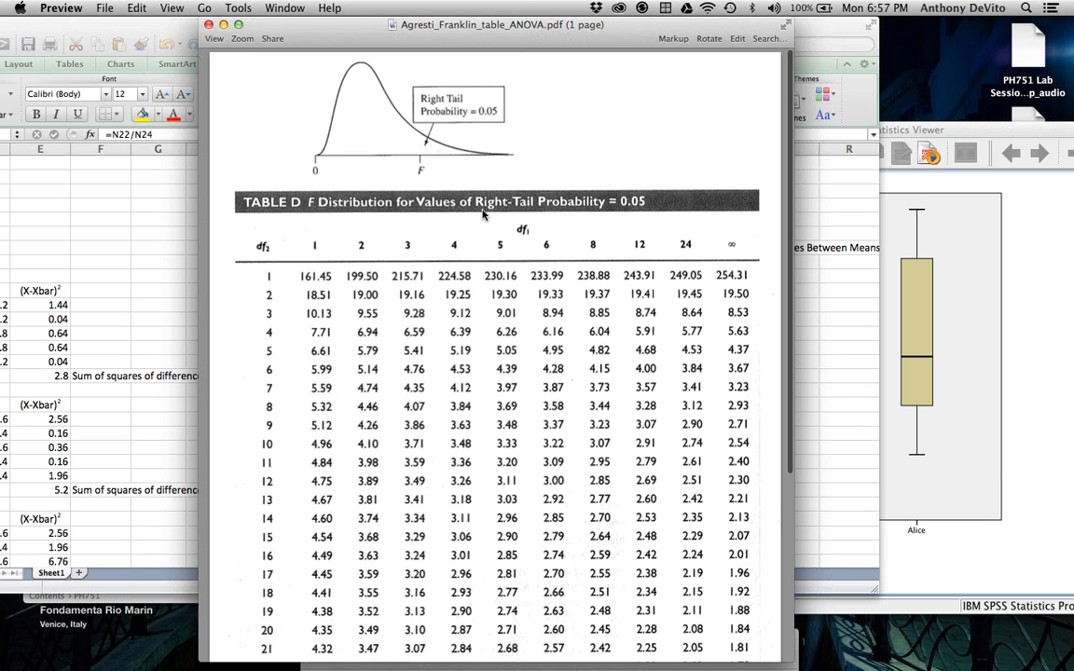
scroll(483, 215, "down", 3)
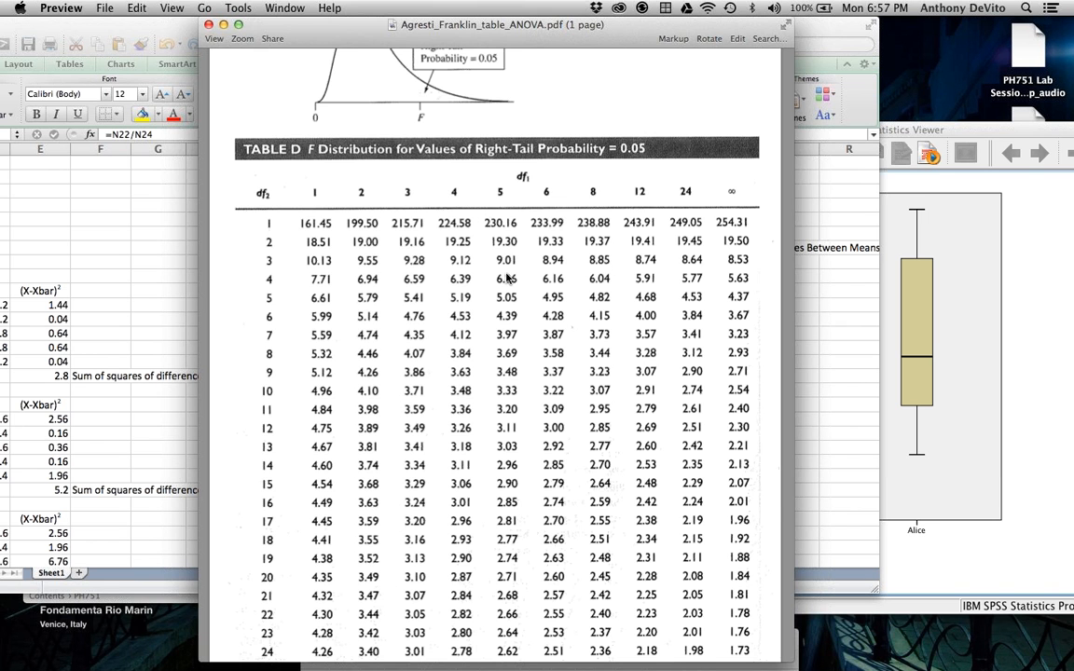
scroll(508, 277, "down", 3)
scroll(508, 275, "down", 2)
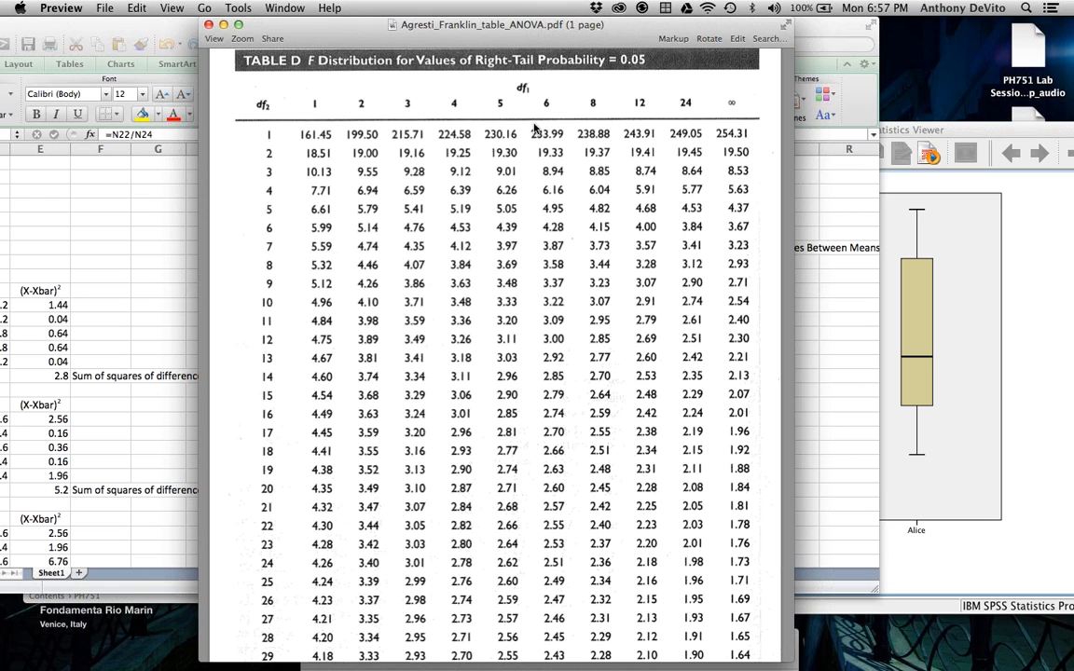
scroll(267, 224, "up", 1)
scroll(266, 224, "down", 2)
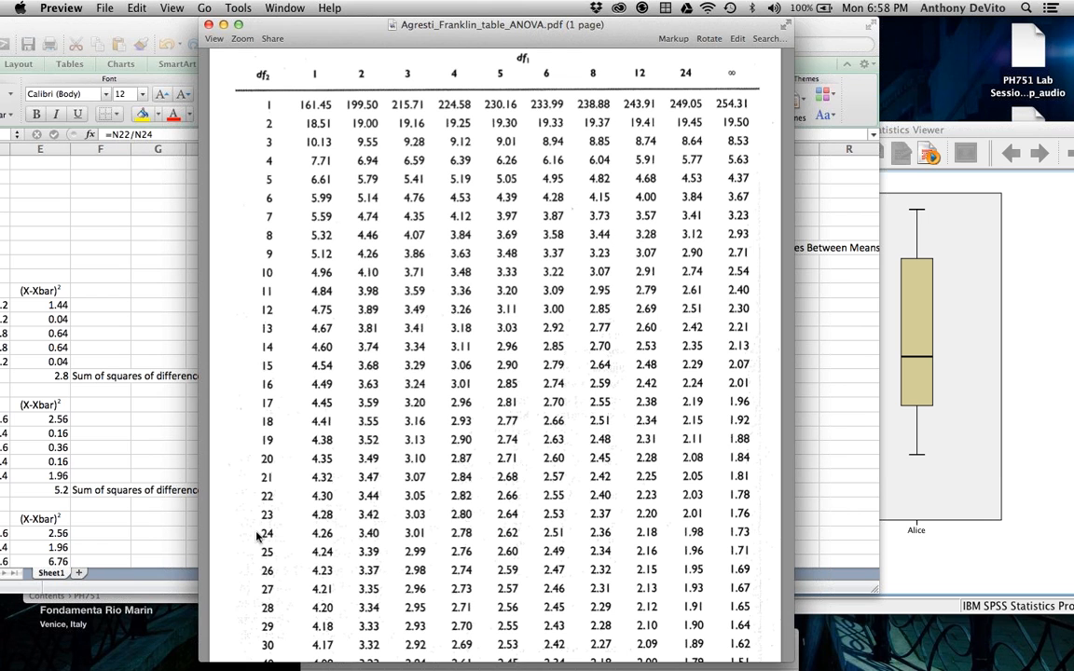
scroll(258, 440, "down", 5)
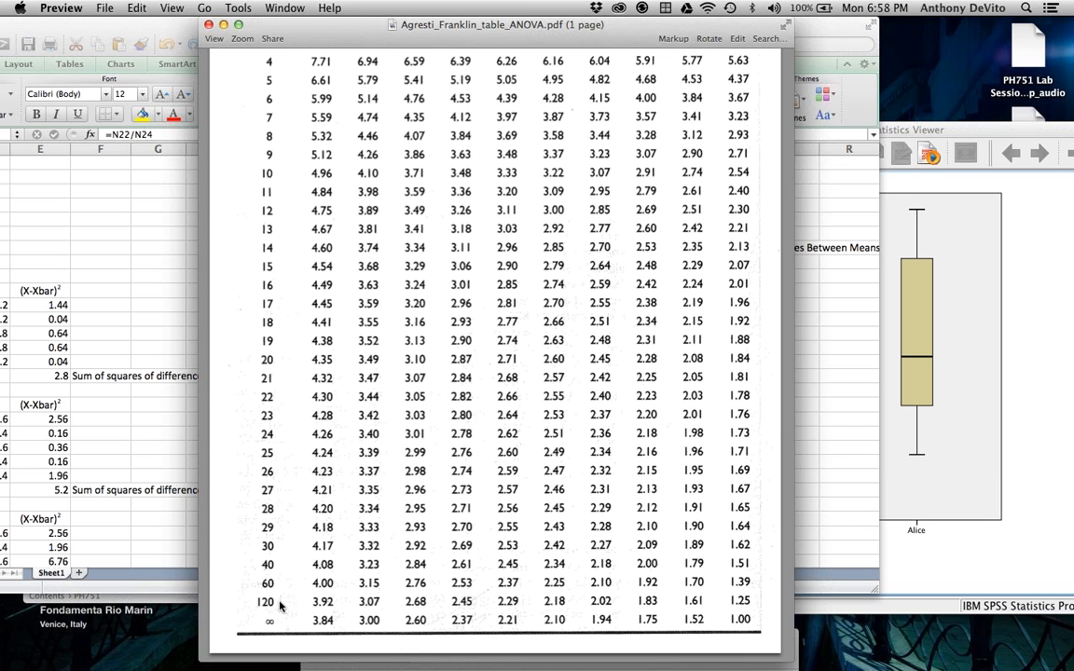
- Look up the critical F value where the df1 2 column meets the df2 12 row
scroll(508, 340, "up", 5)
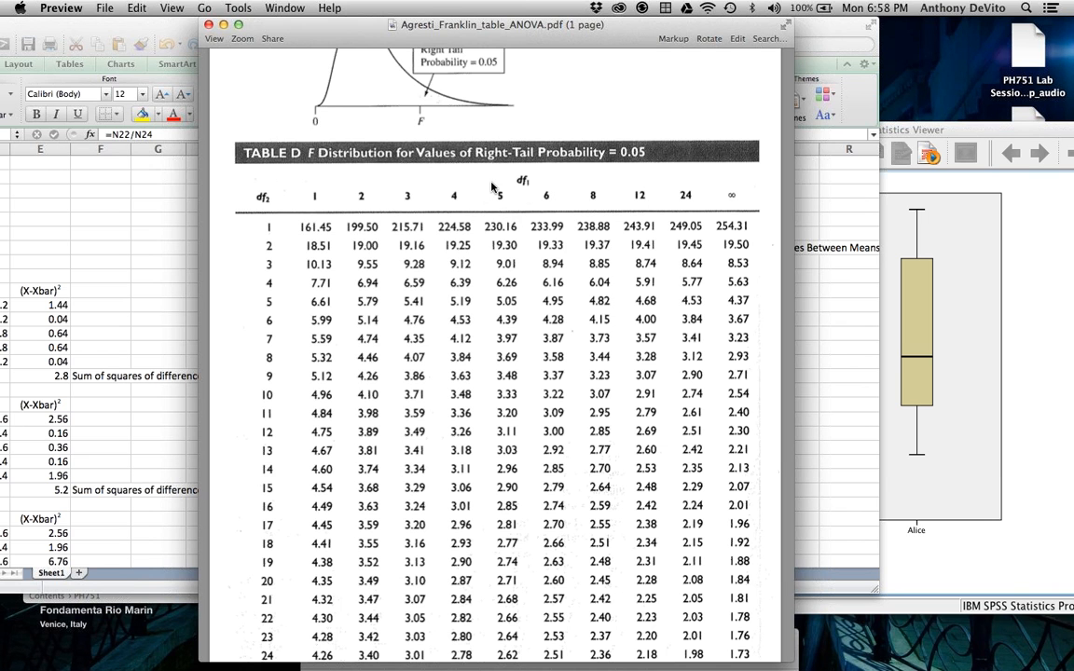
scroll(401, 177, "down", 2)
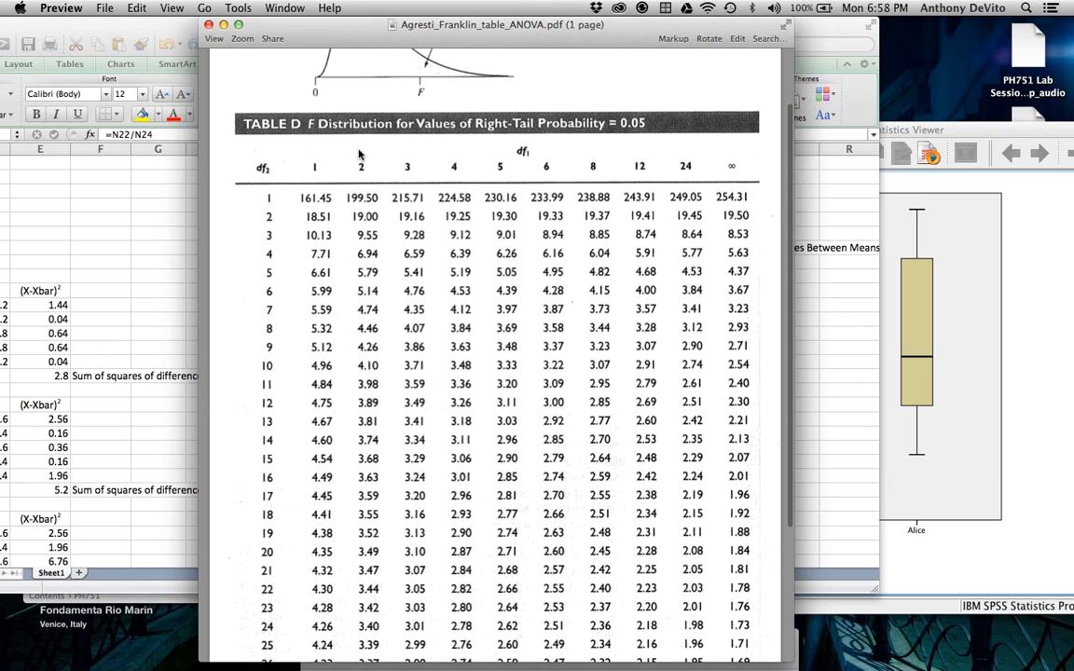
scroll(380, 263, "down", 4)
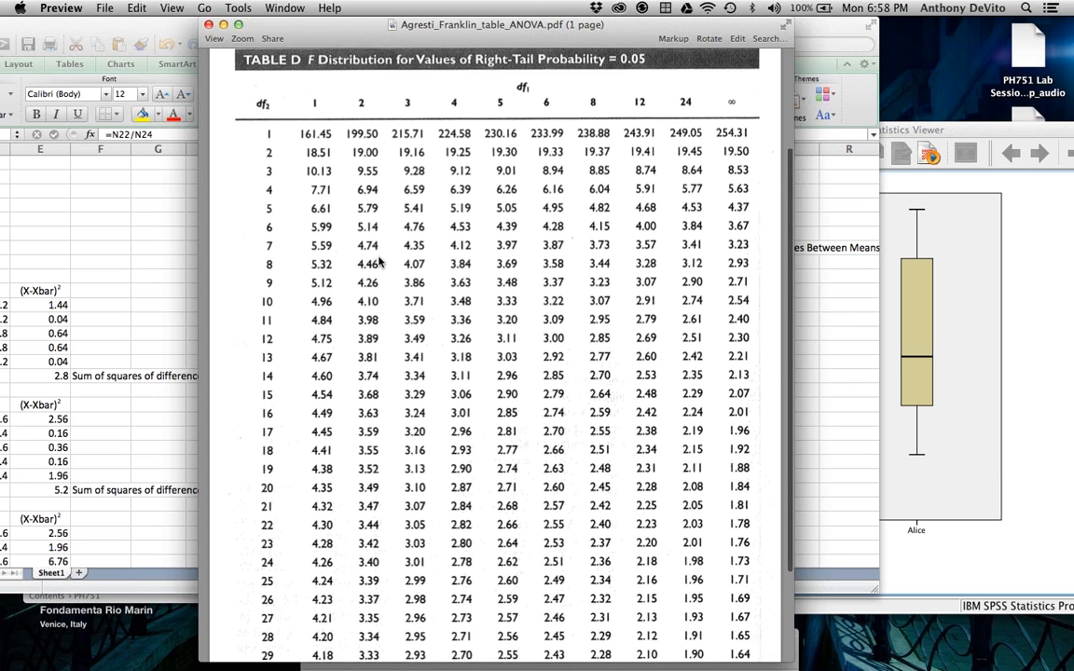
scroll(379, 263, "down", 3)
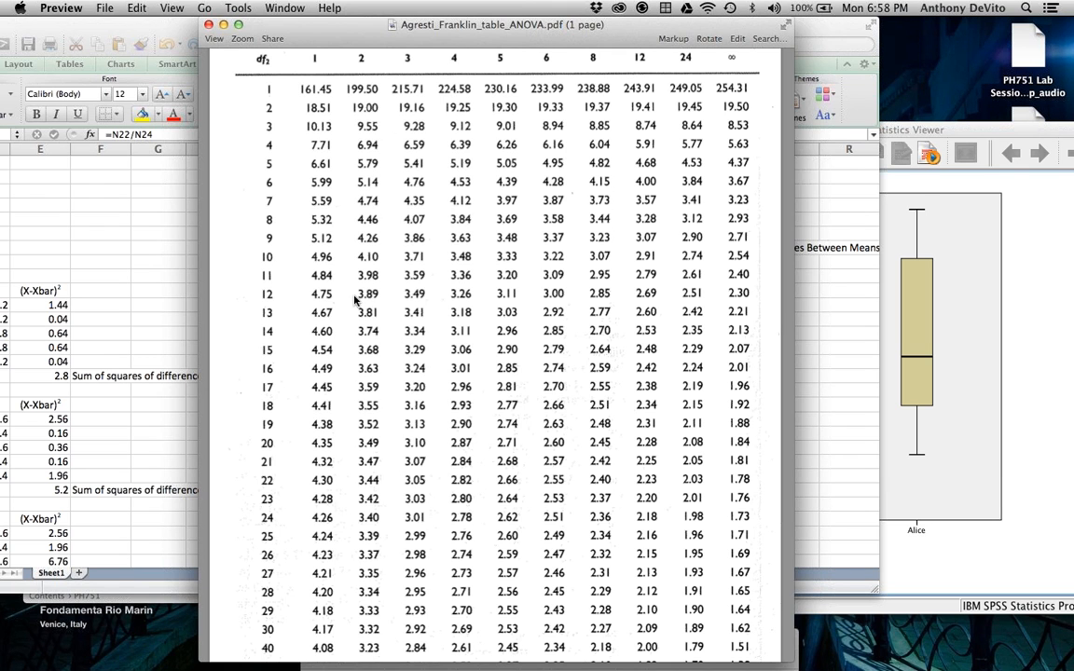
- Switch to the Excel workbook and review the calculated F ratio in O23 against the critical value
left_click(838, 415)
scroll(772, 426, "down", 8)
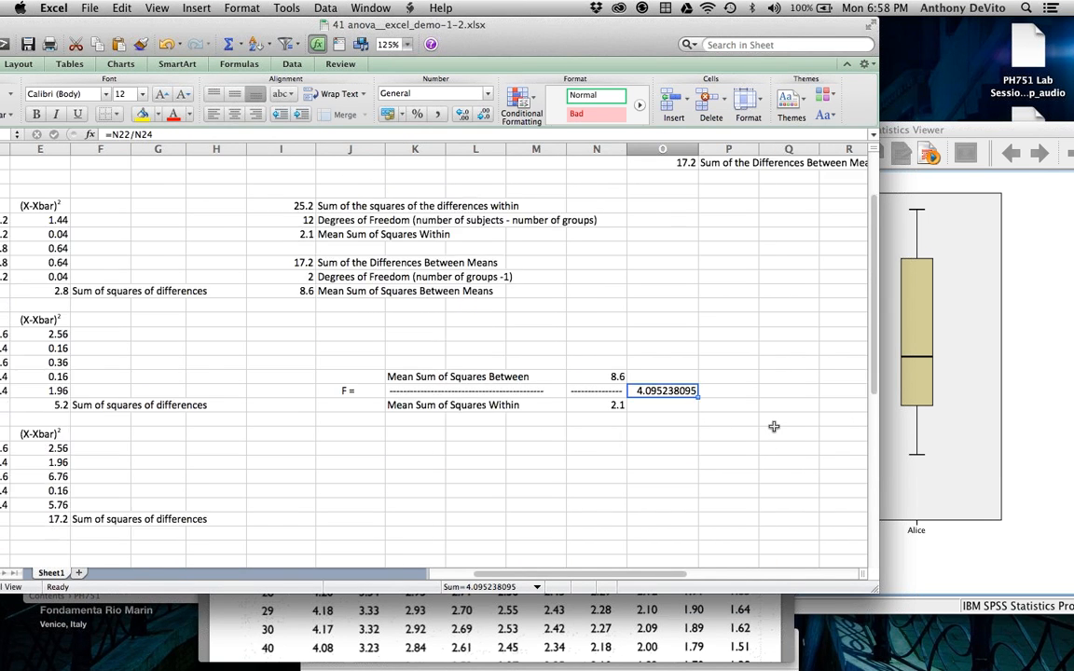
scroll(772, 426, "up", 3)
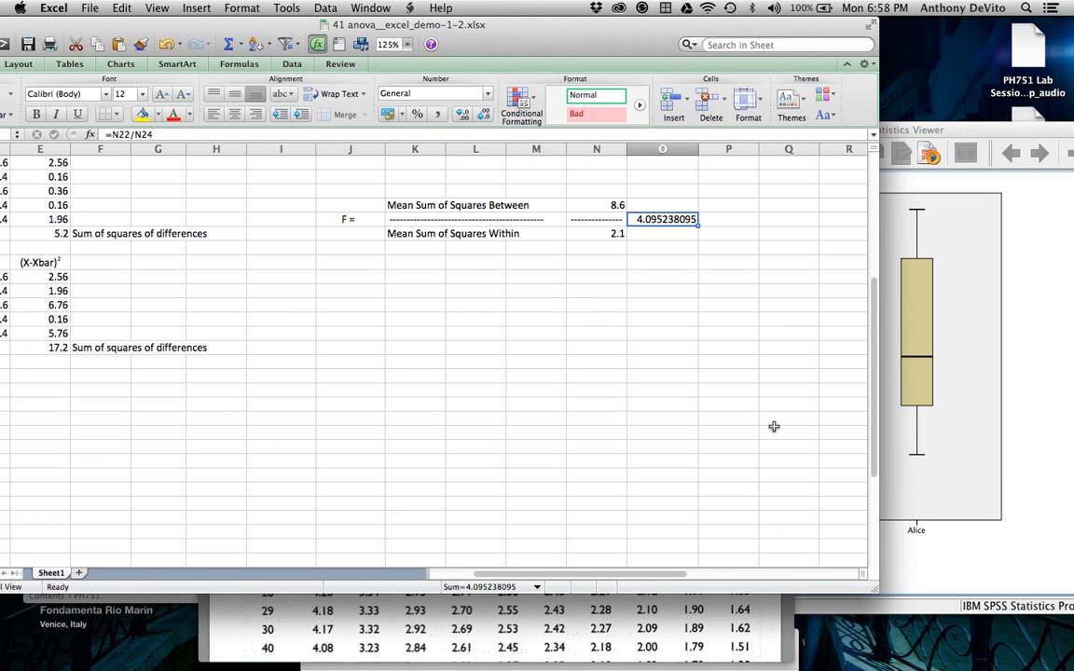
scroll(772, 426, "up", 6)
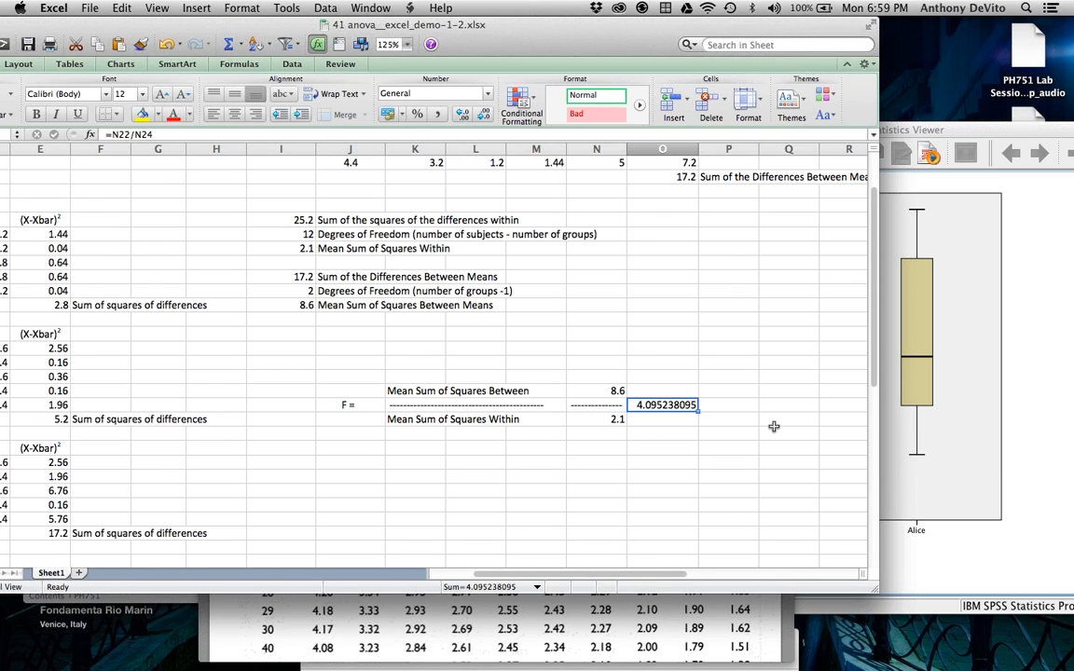
- Move the Excel workbook window out of the way and close the F distribution table PDF
left_click_drag(562, 25, 602, 145)
left_click(494, 79)
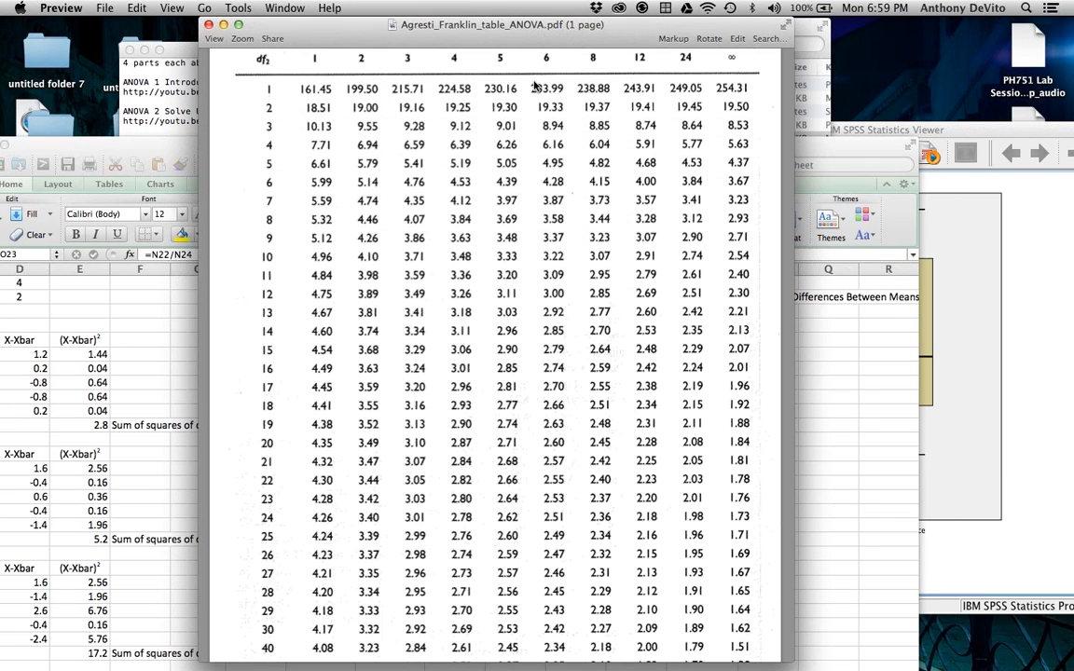
left_click(208, 25)
- Open spss demo for anova.sav from the lab folder in SPSS Statistics
left_click(356, 88)
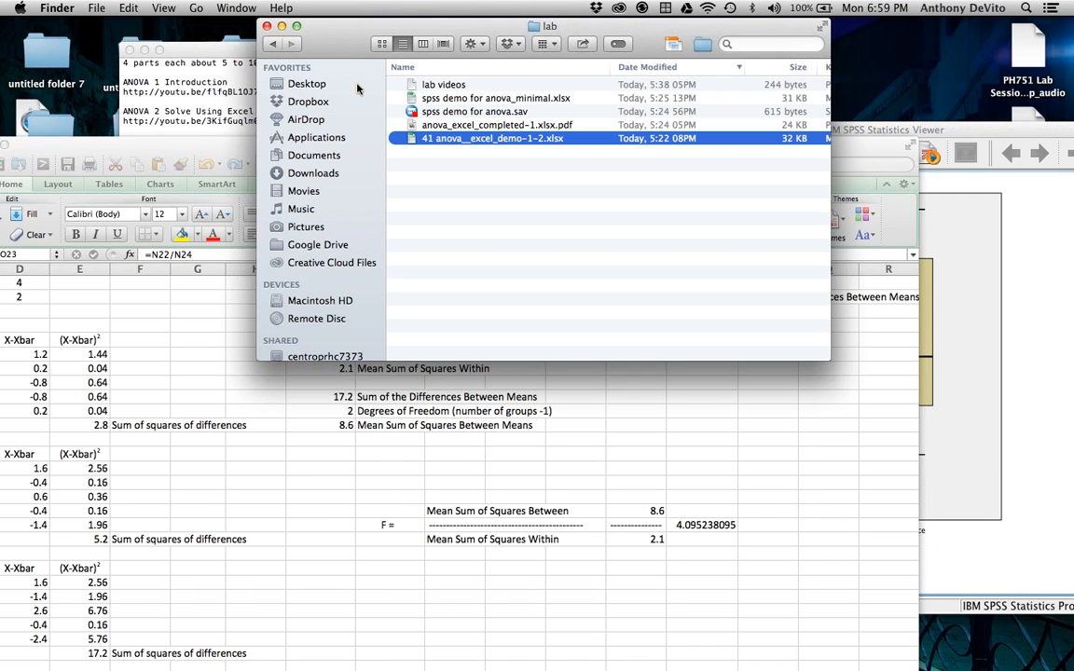
left_click(519, 111)
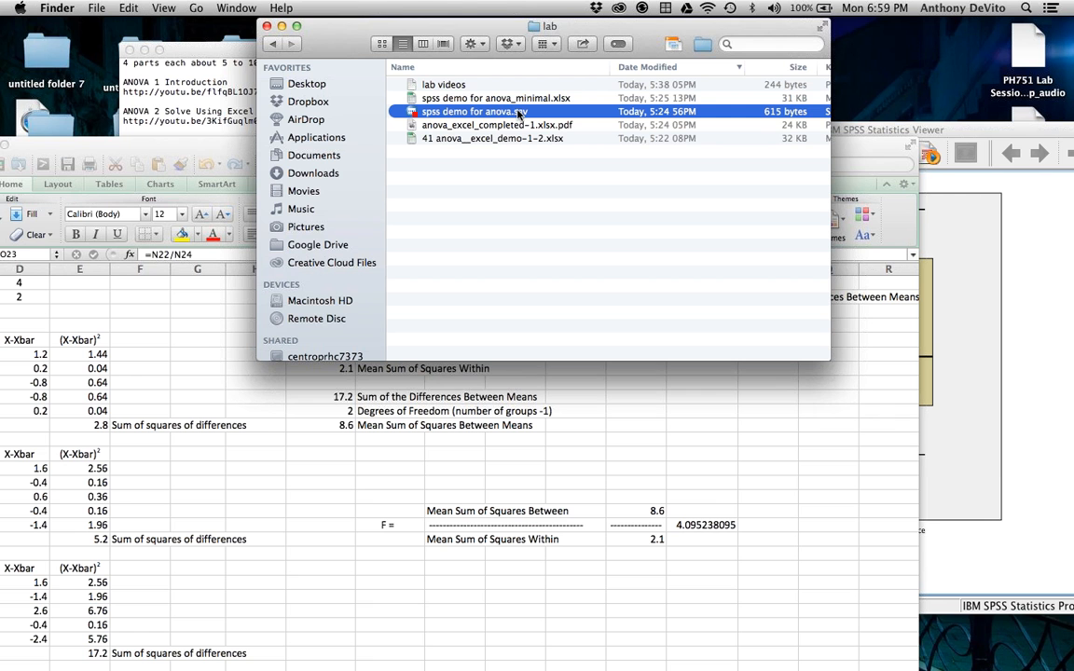
double_click(519, 112)
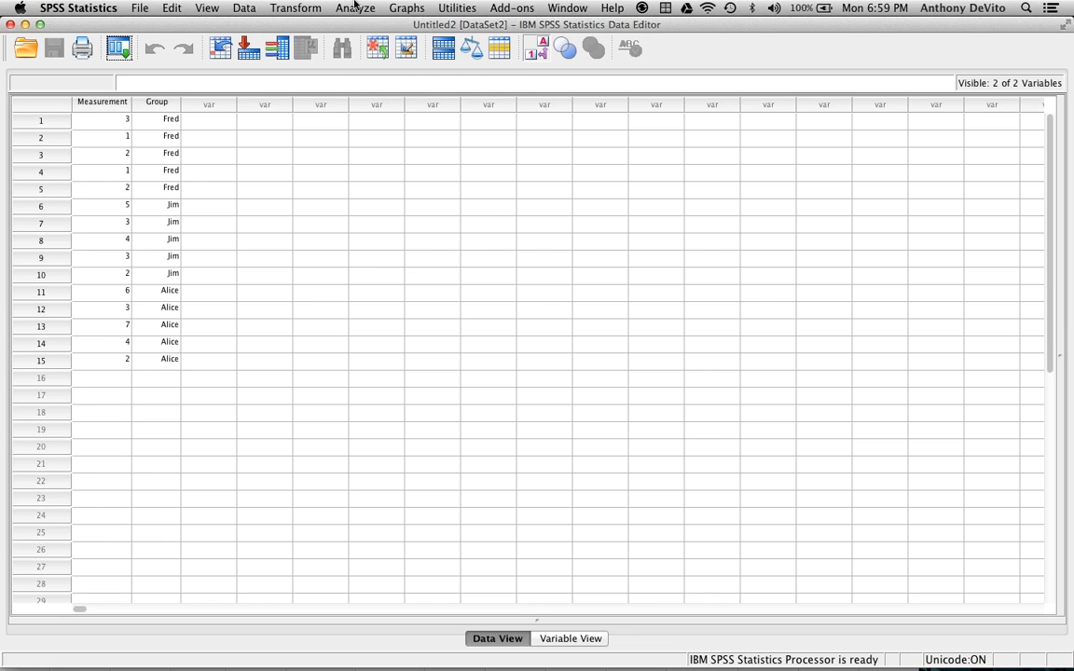
- Set up a one-way ANOVA with Measurement as the dependent variable and Group as the factor
left_click(354, 8)
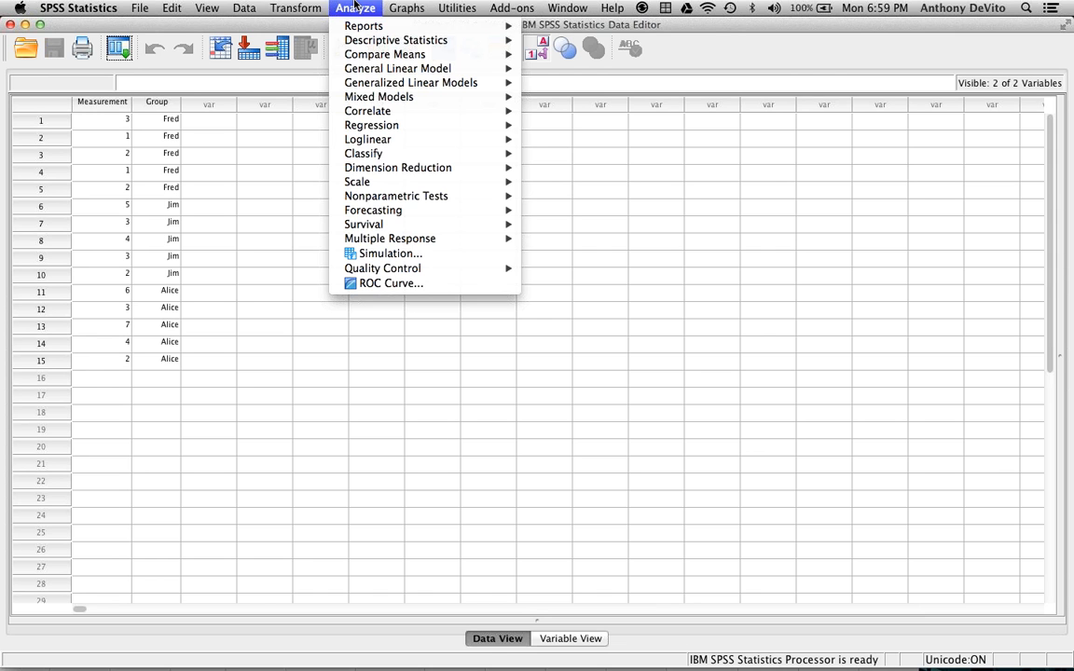
mouse_move(362, 56)
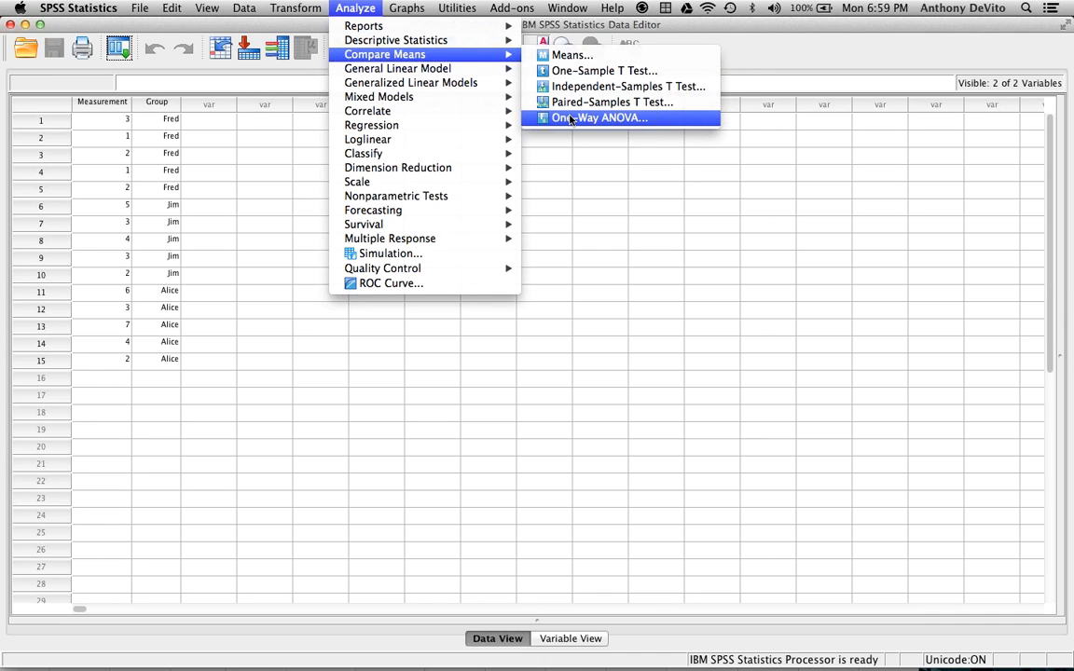
left_click(603, 119)
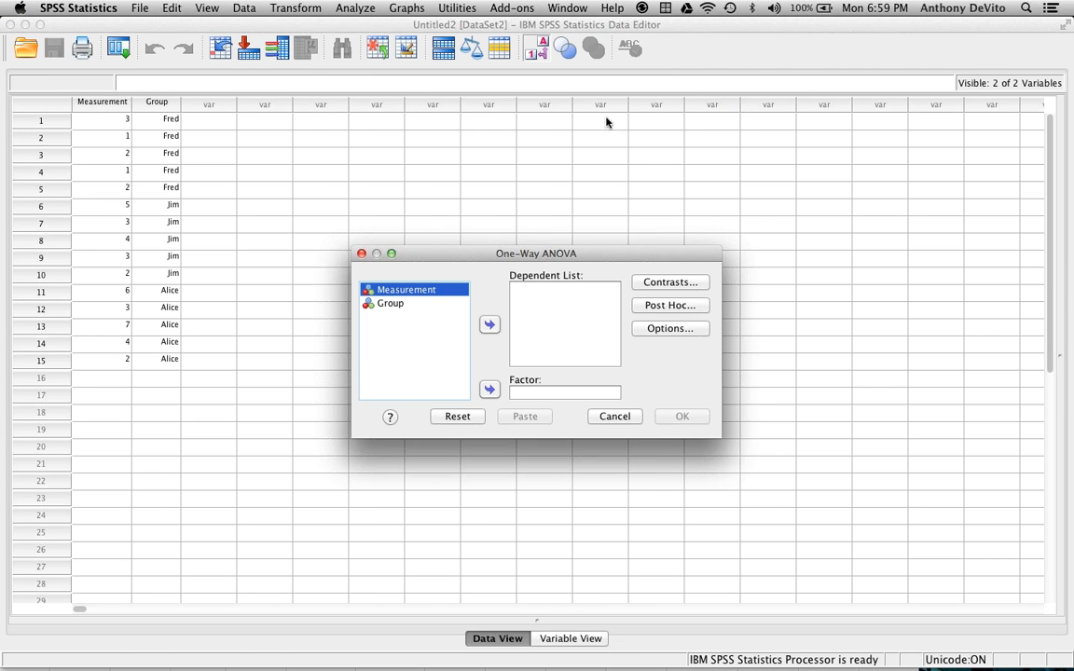
left_click_drag(467, 248, 376, 100)
left_click(345, 131)
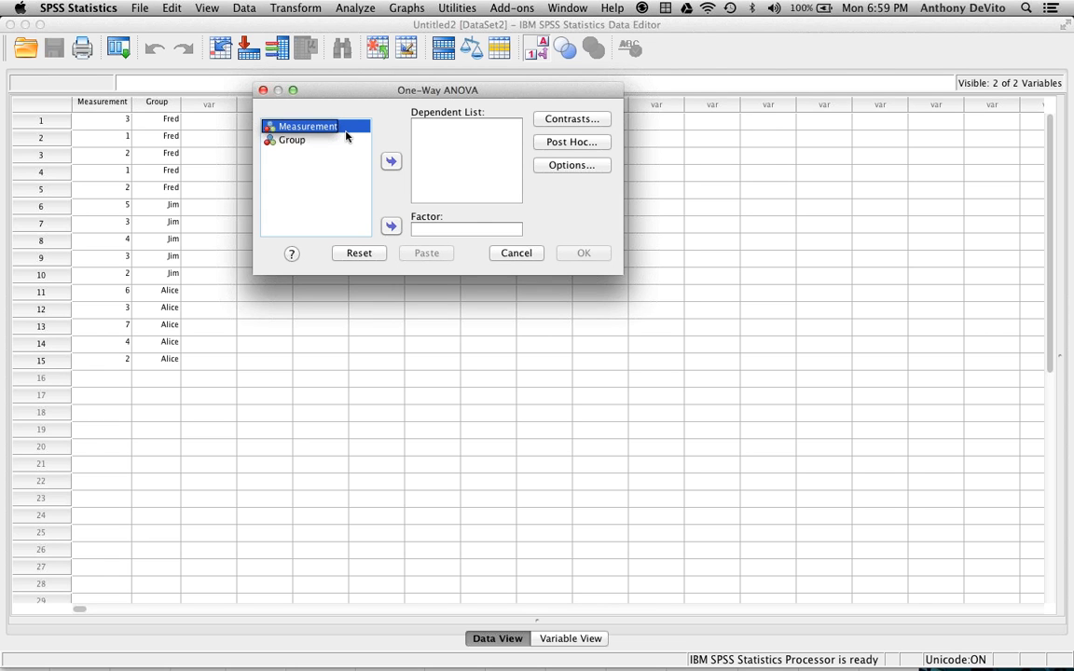
left_click(391, 162)
left_click(286, 127)
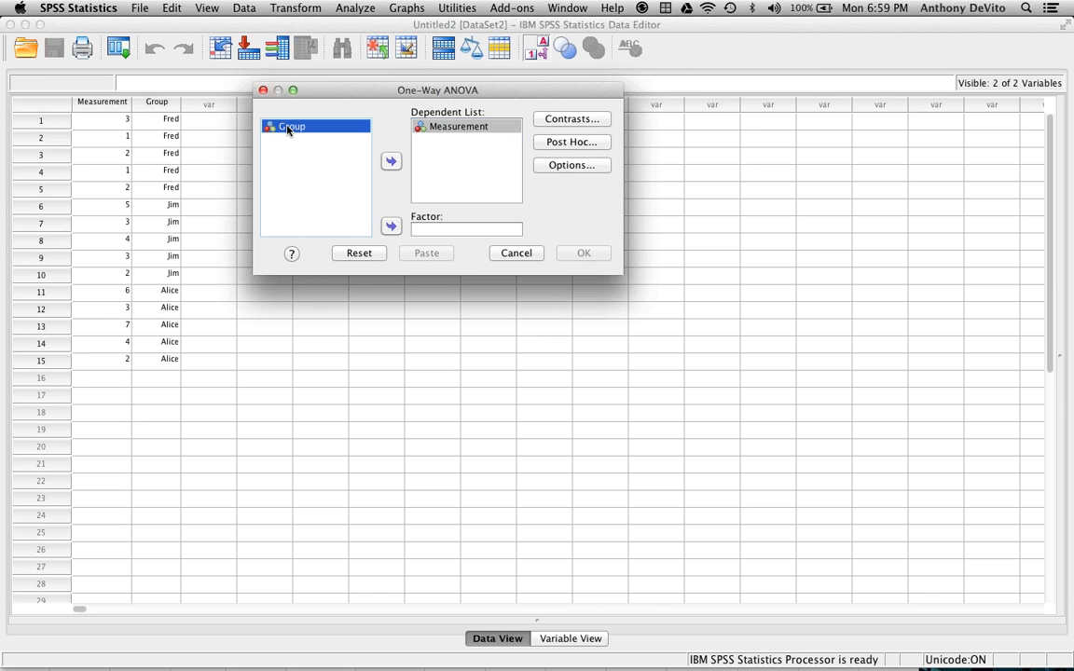
left_click(390, 225)
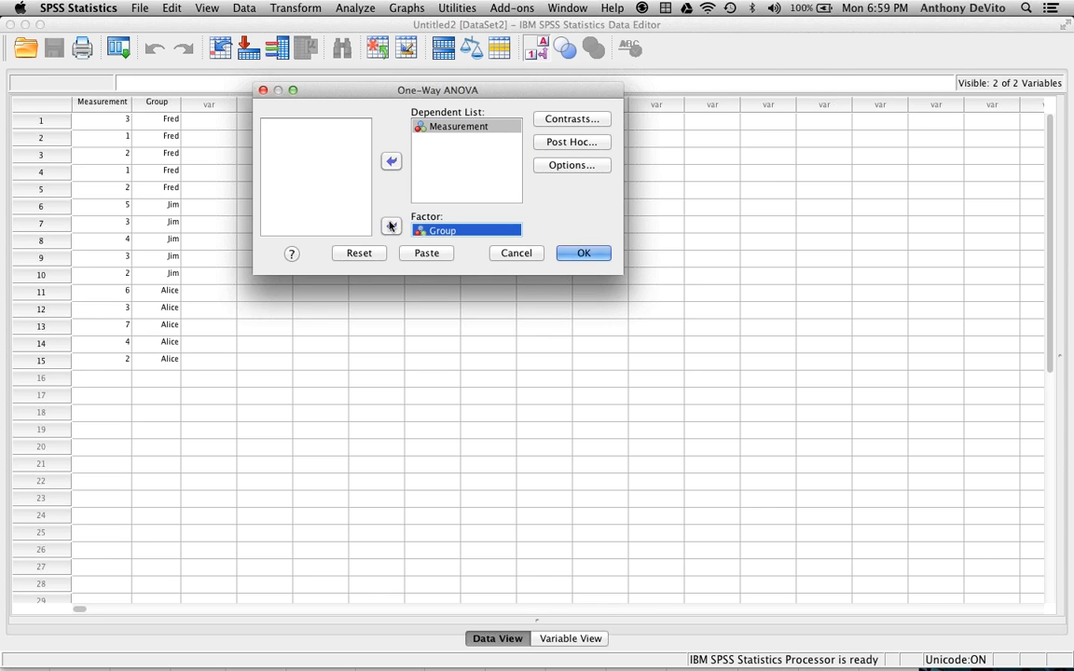
- Check the contrast options without changing them and run the one-way ANOVA
left_click(572, 119)
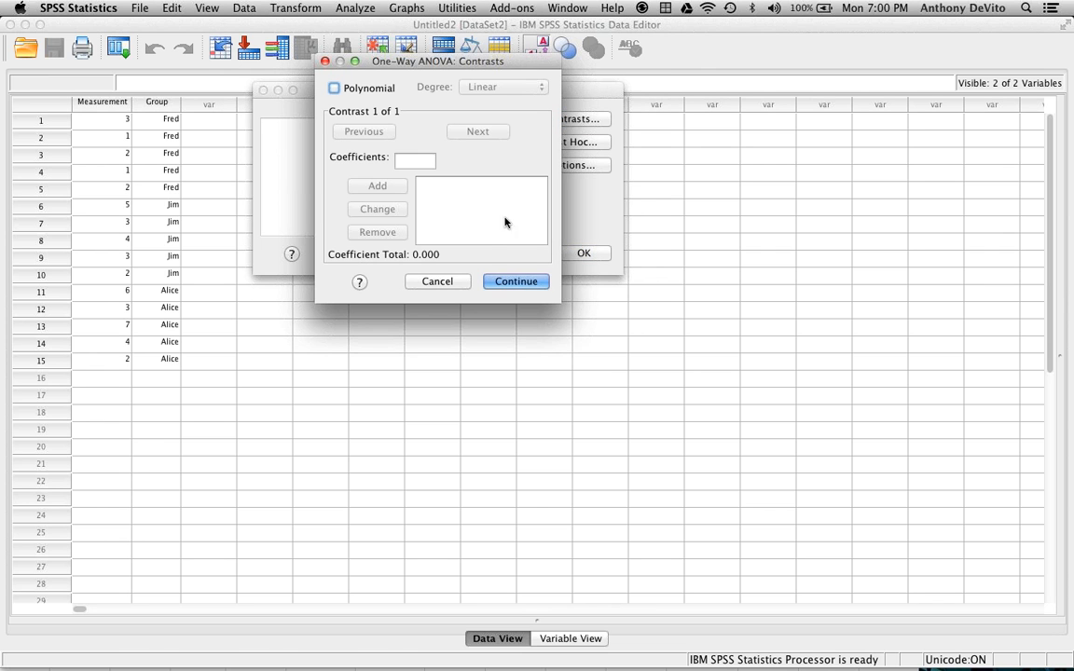
left_click(454, 283)
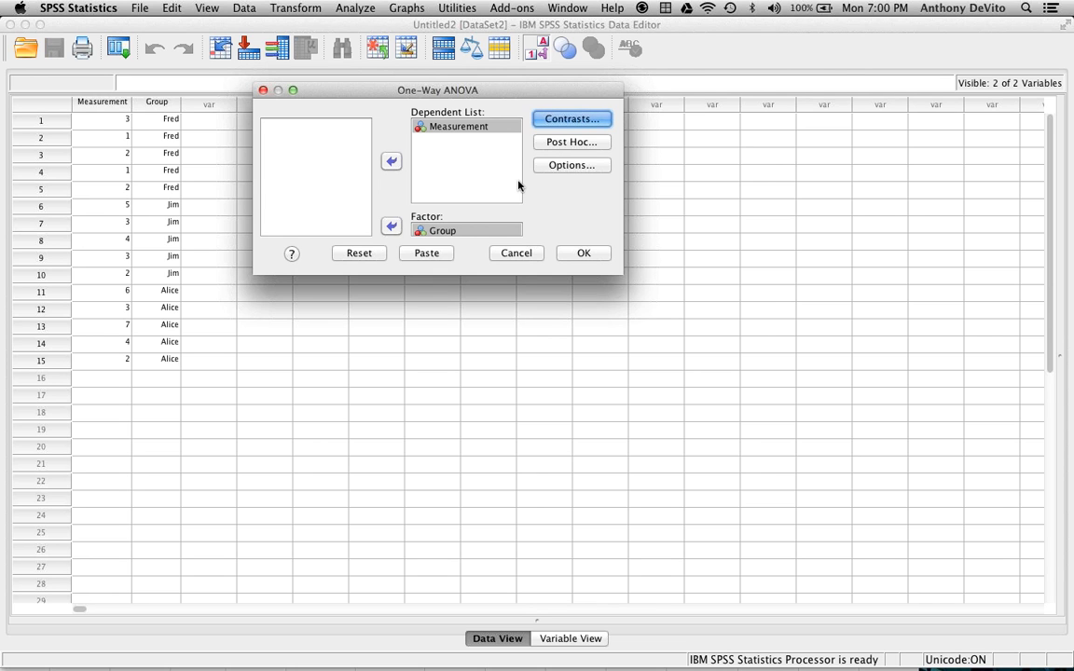
left_click(587, 254)
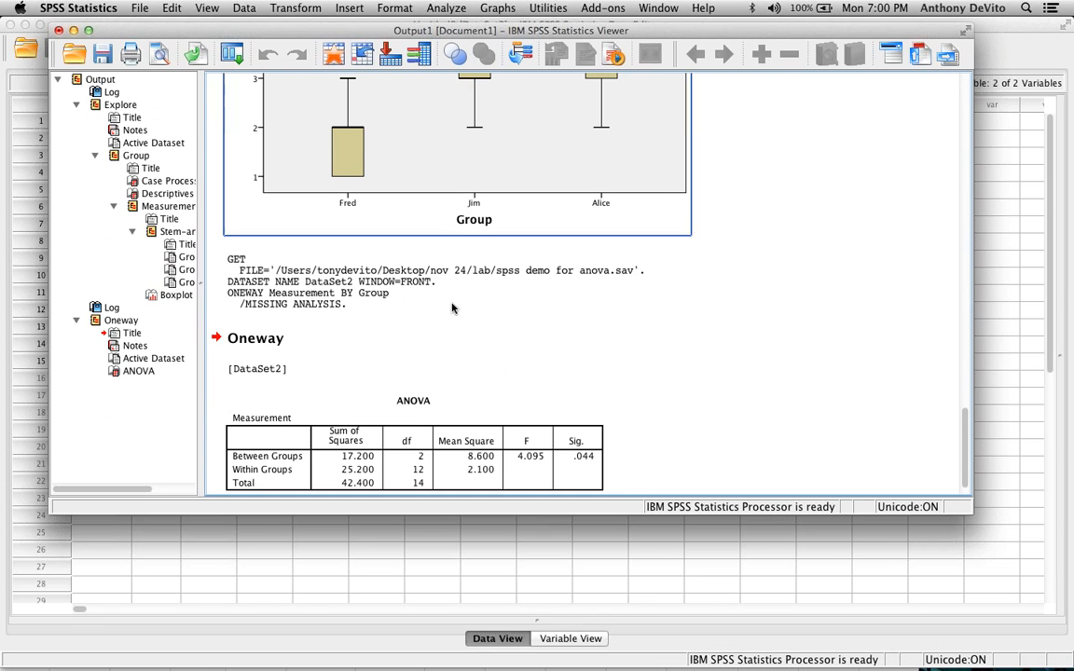
- Examine the Oneway ANOVA table's sums of squares, degrees of freedom, mean squares, F ratio and significance
left_click(496, 347)
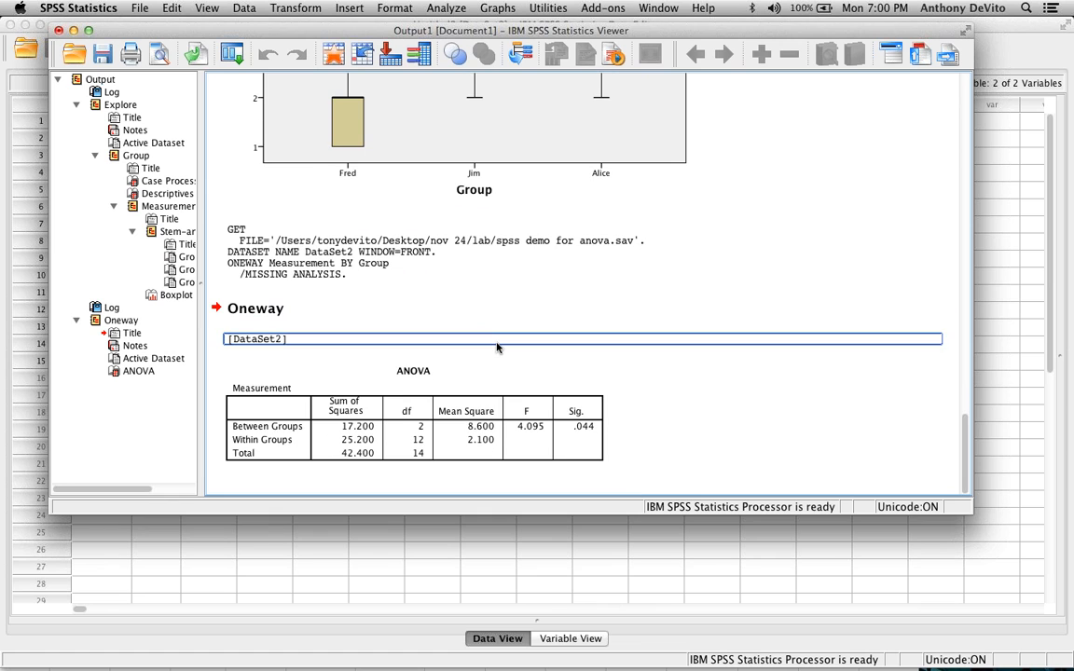
left_click(501, 372)
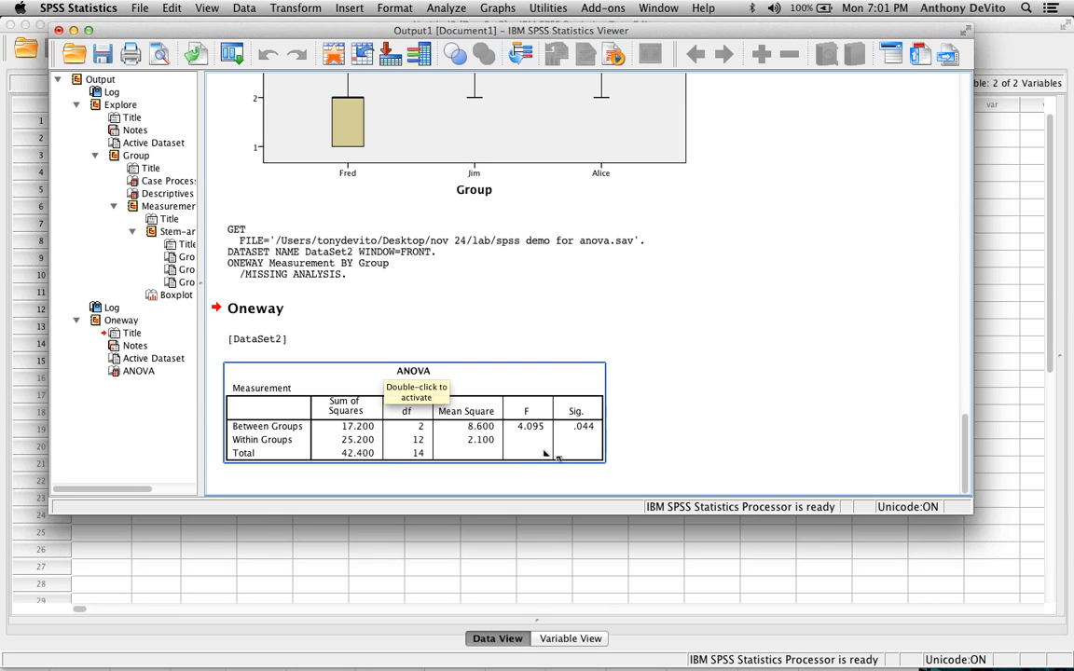
left_click(710, 398)
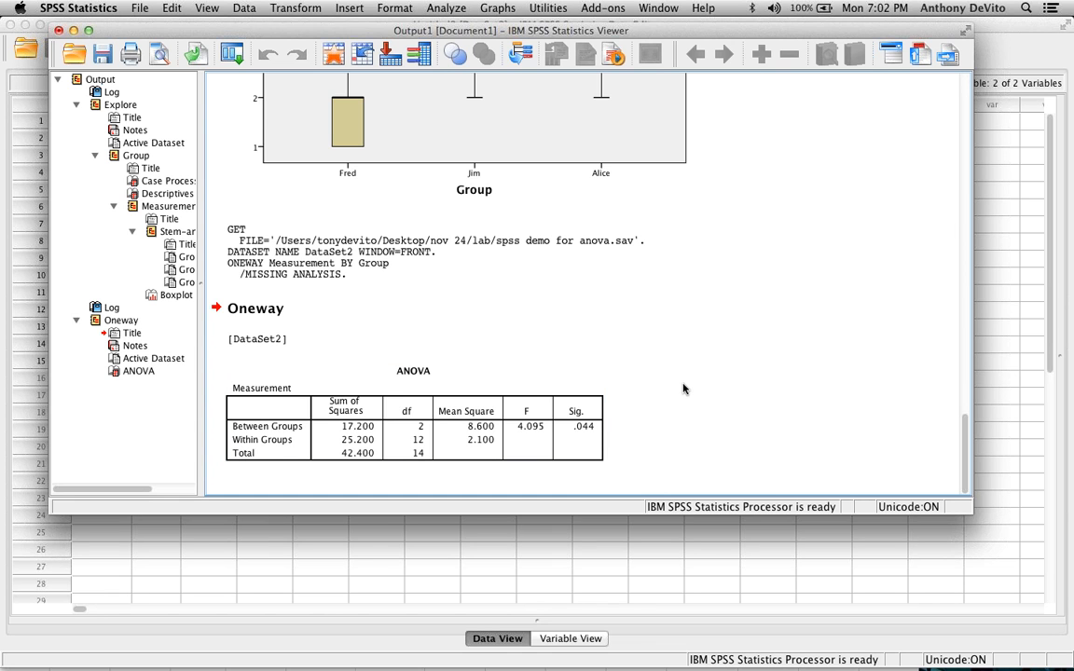
- Compare the Fred, Jim and Alice groups in the Measurement boxplot above the Oneway output
scroll(700, 326, "up", 10)
scroll(701, 331, "down", 10)
scroll(702, 337, "up", 10)
scroll(703, 336, "down", 6)
scroll(703, 337, "up", 1)
scroll(703, 336, "up", 5)
left_click(357, 295)
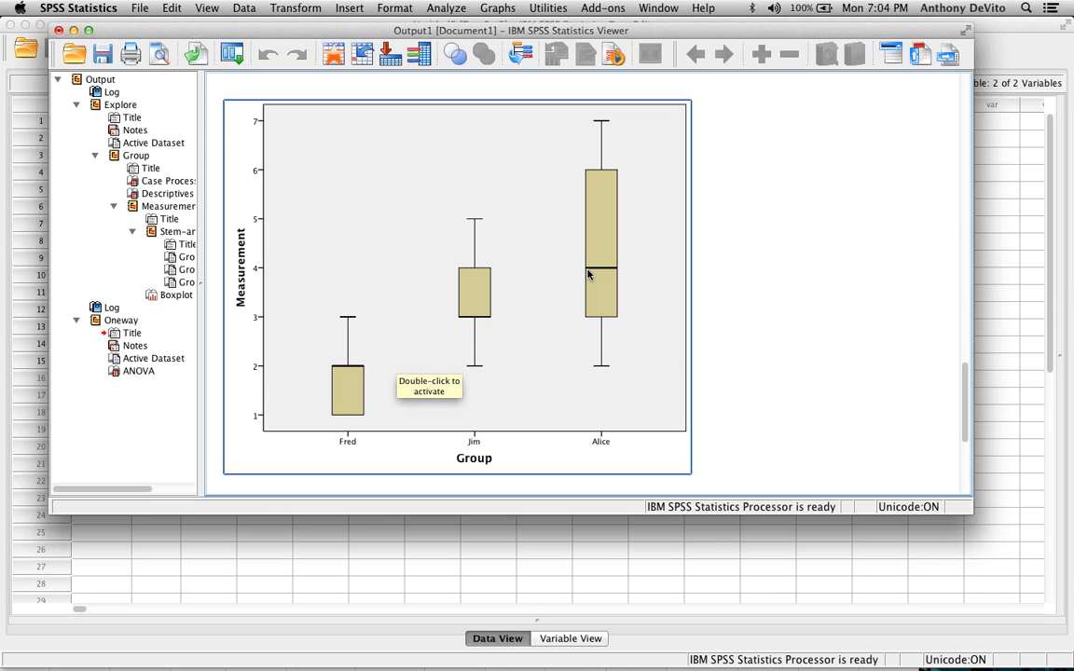
left_click(722, 256)
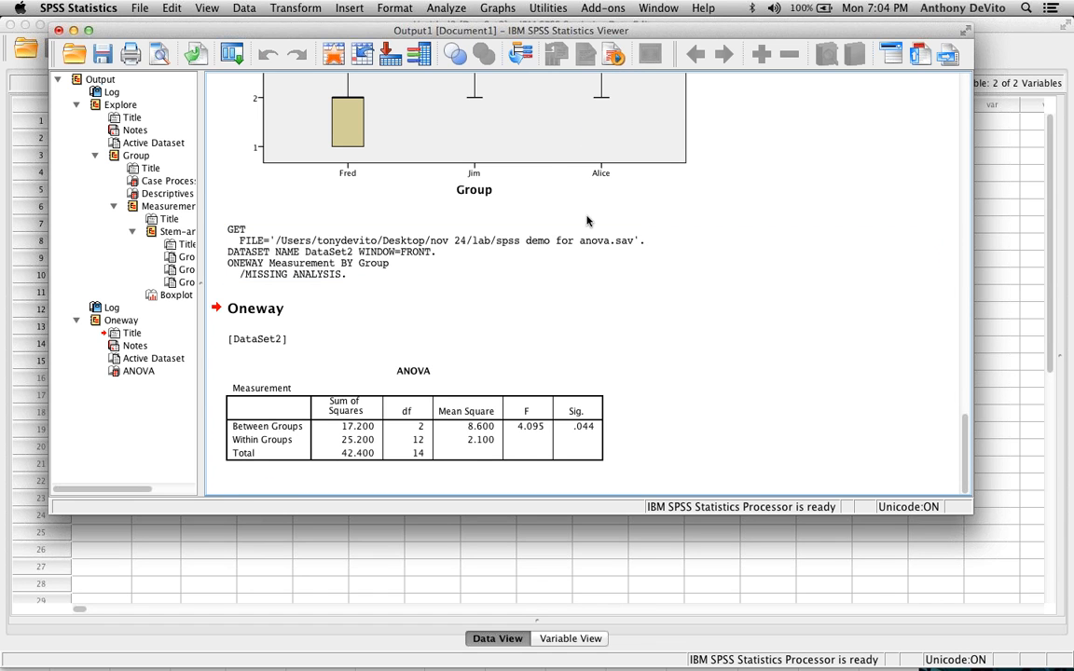
- Rerun the one-way ANOVA of Measurement by Group with only the Tukey post hoc test selected
left_click(434, 7)
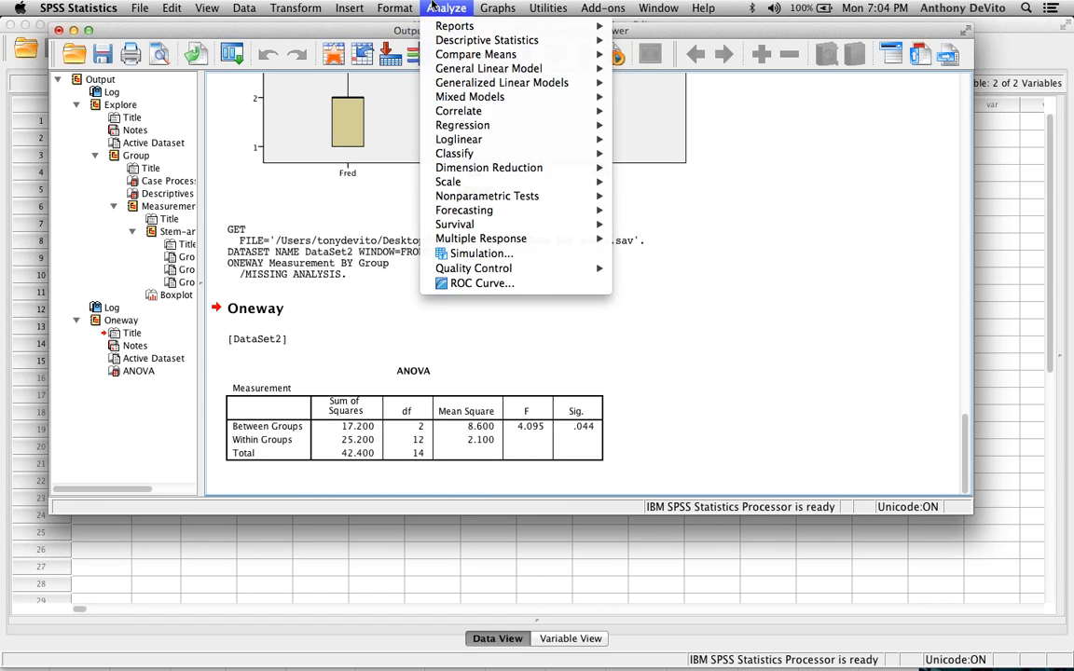
mouse_move(447, 54)
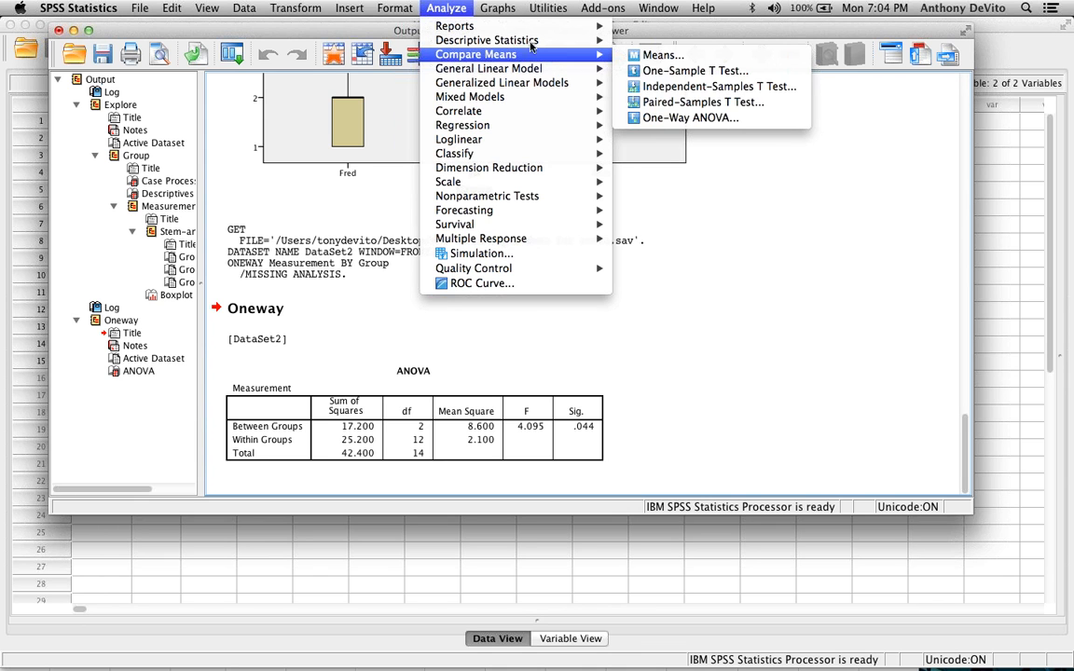
left_click(689, 117)
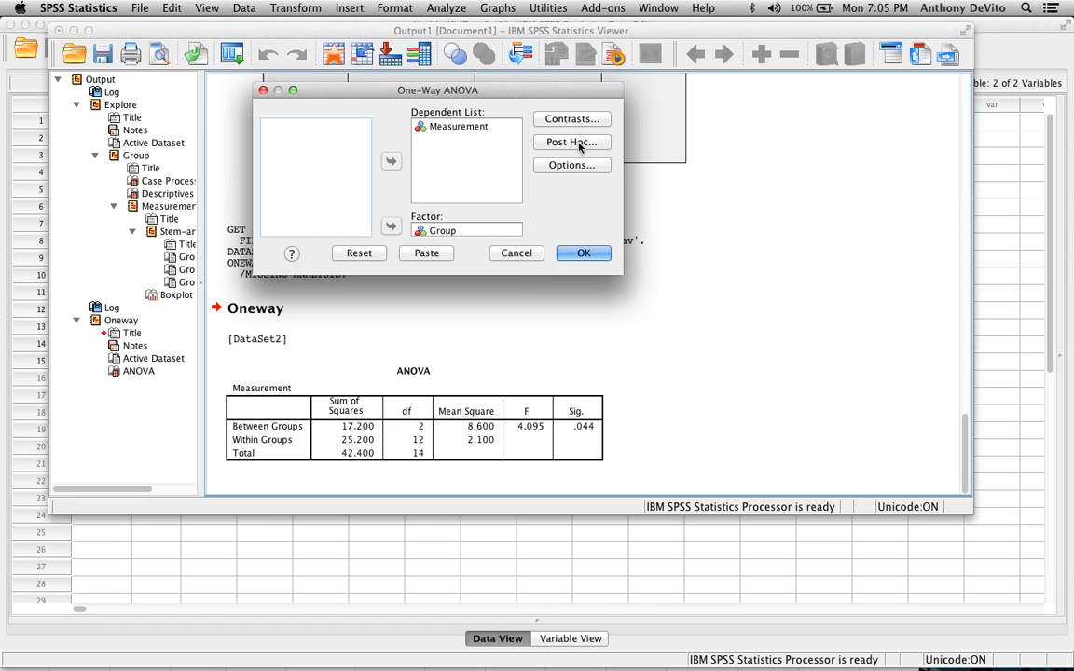
left_click(579, 147)
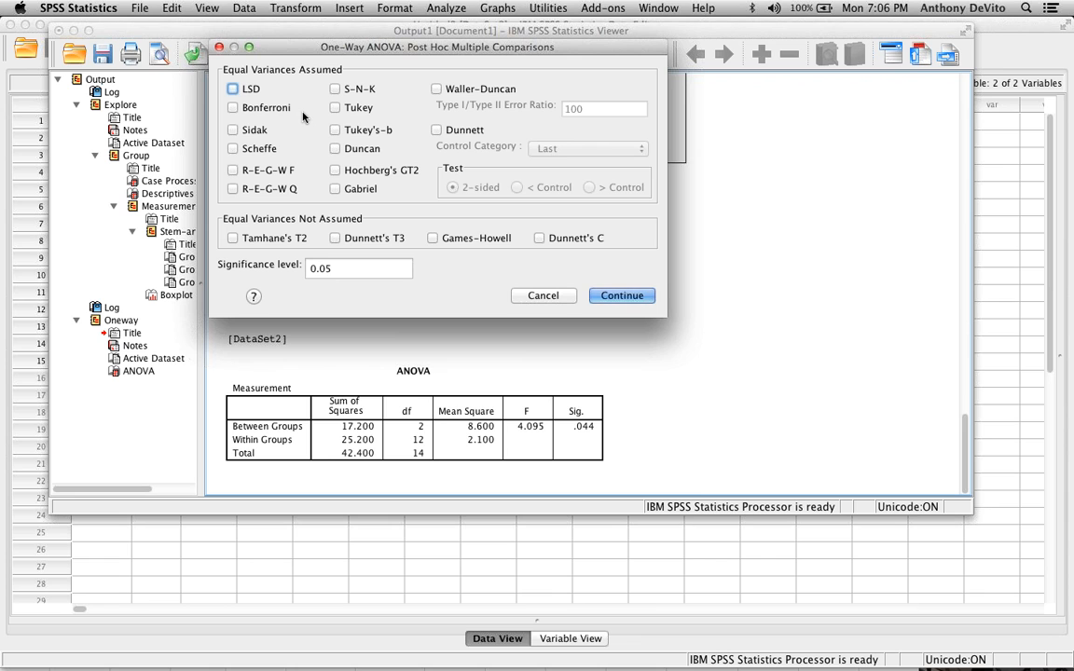
left_click(247, 109)
left_click(335, 108)
left_click(233, 108)
left_click(614, 296)
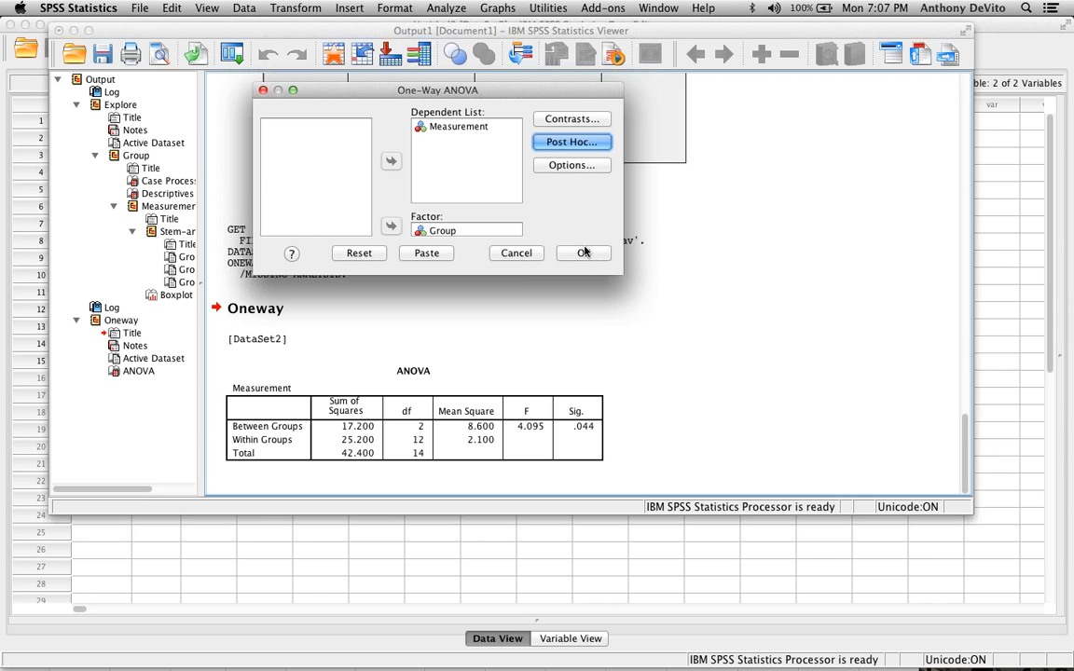
left_click(584, 253)
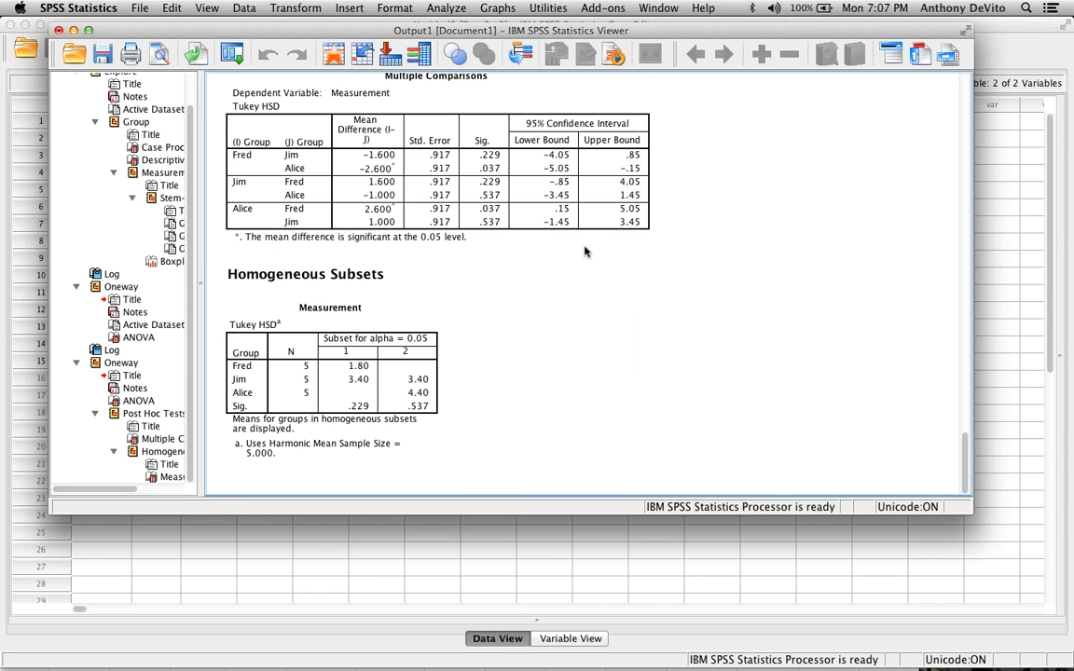
- Examine the Tukey HSD Multiple Comparisons table for significant group differences, along with the Homogeneous Subsets table
scroll(585, 251, "up", 5)
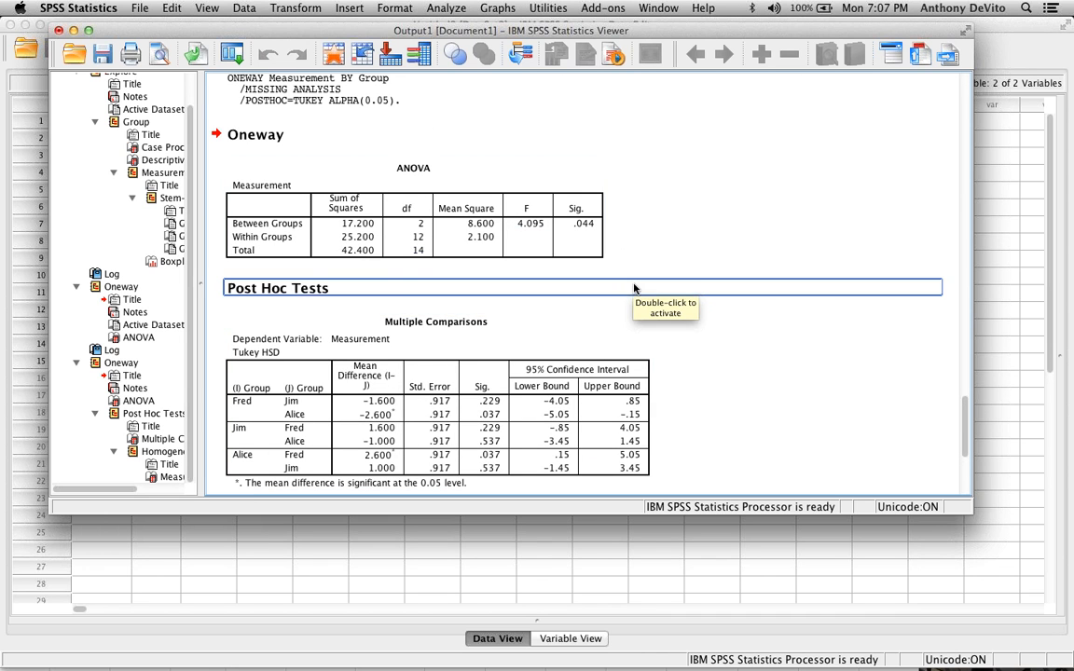
scroll(634, 288, "down", 5)
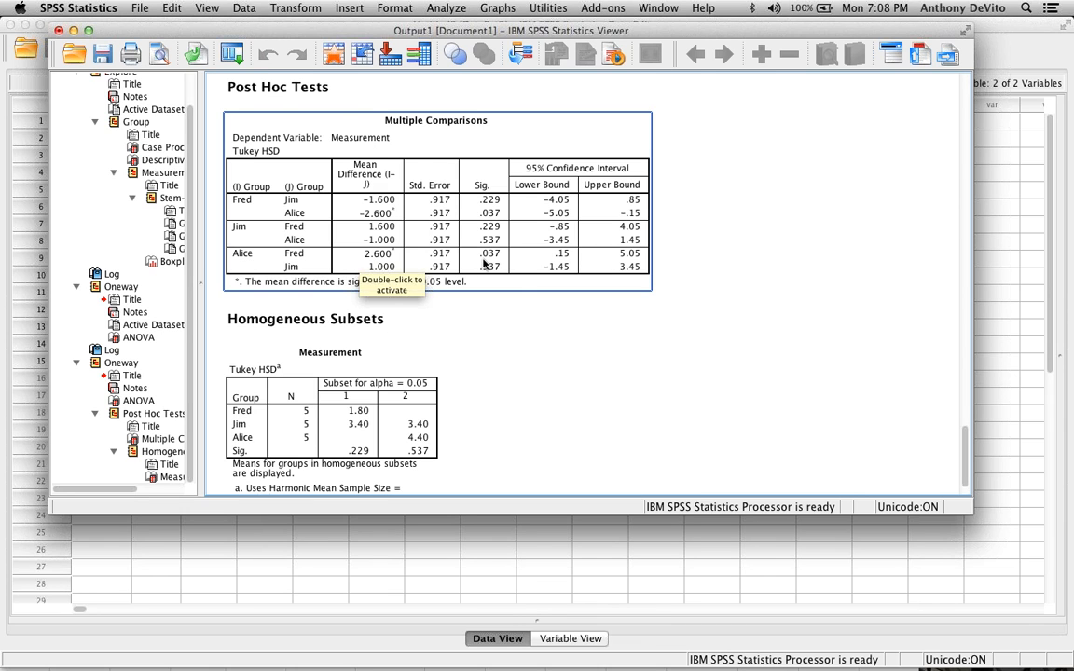
left_click(515, 323)
left_click(514, 334)
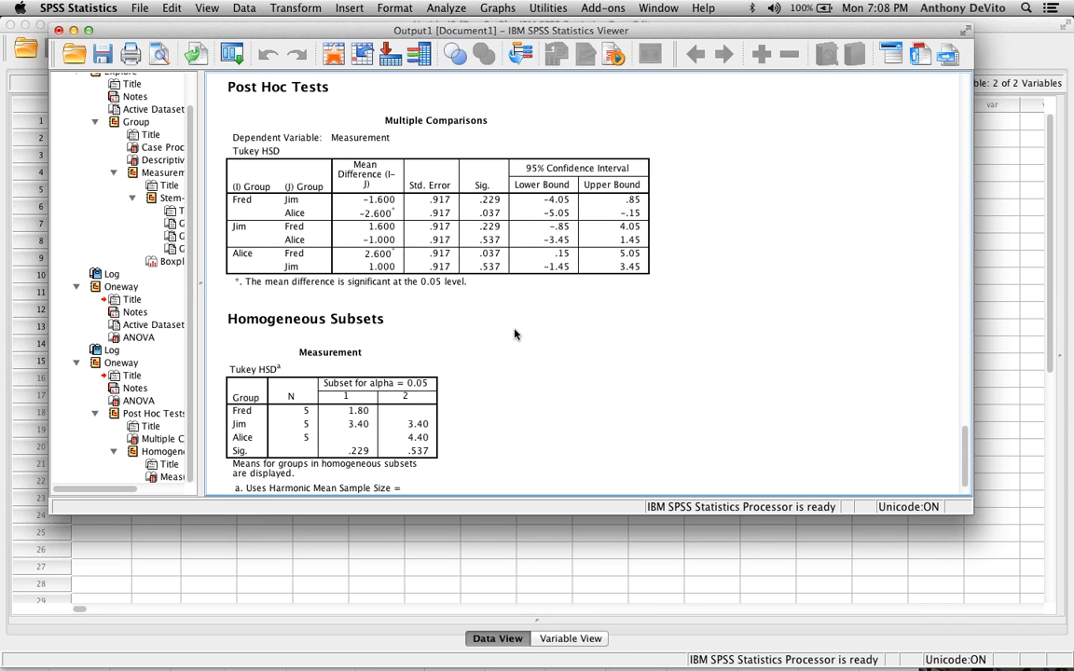
left_click(371, 220)
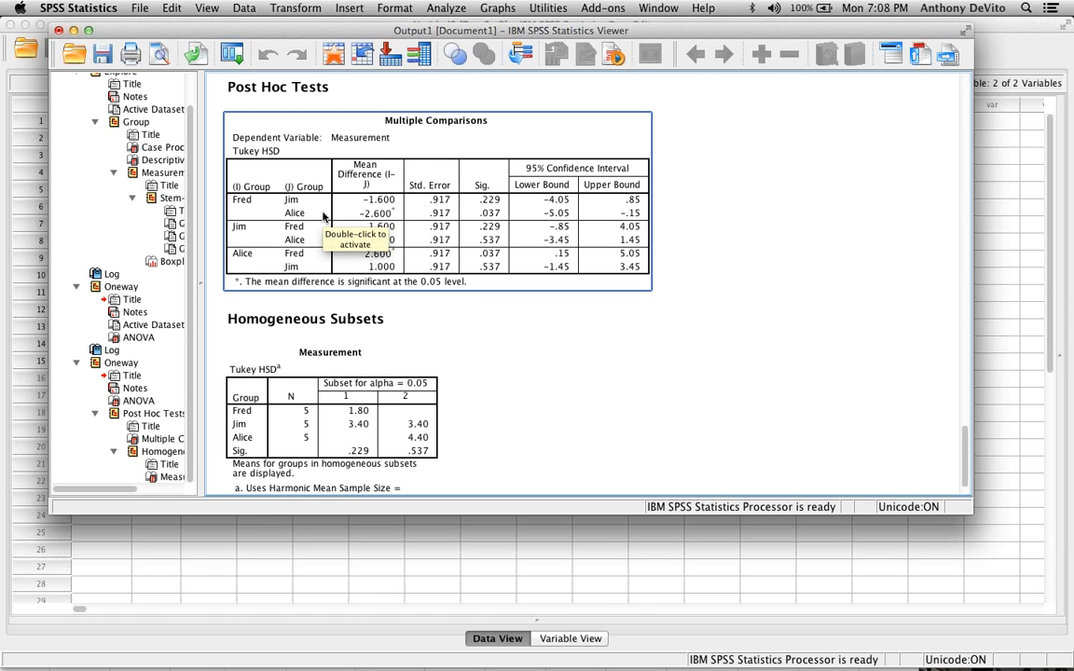
left_click(533, 333)
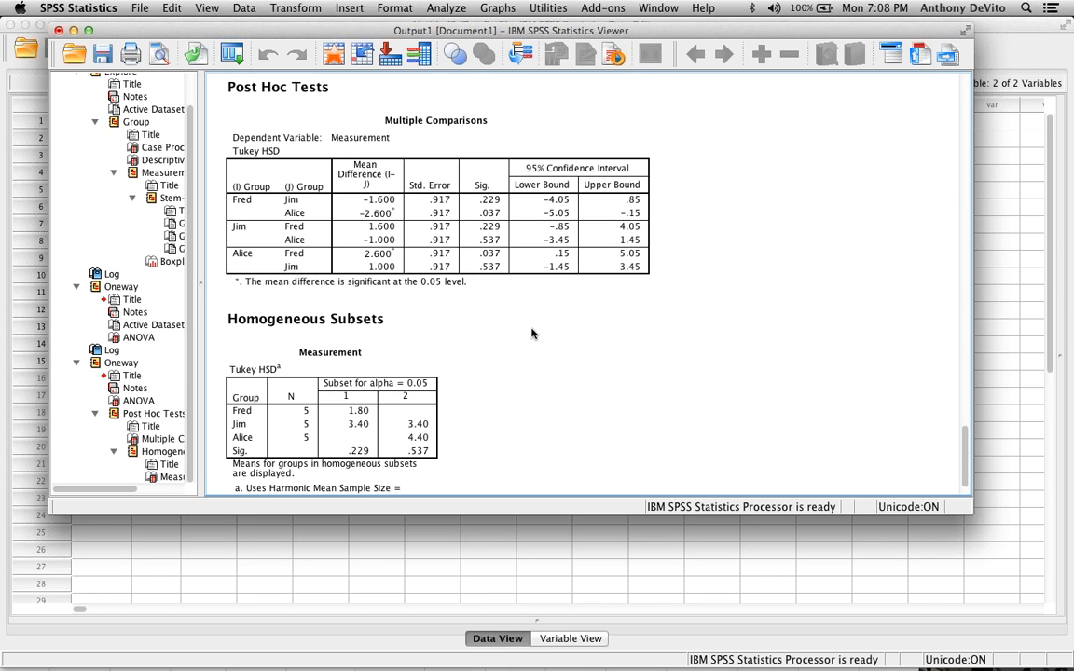
left_click(471, 263)
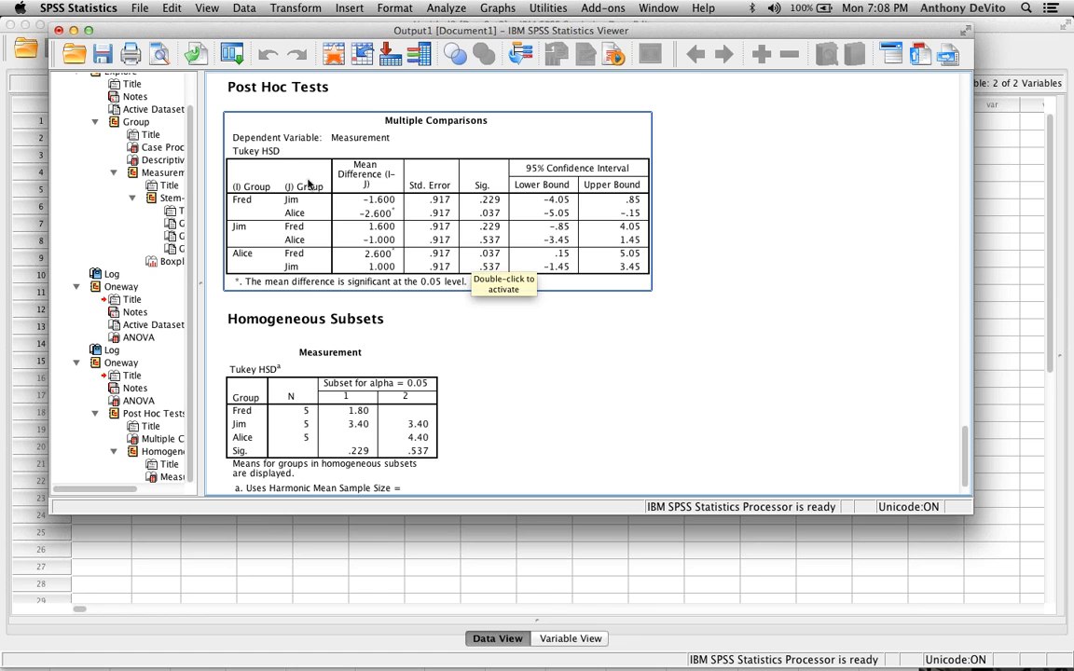
left_click(603, 341)
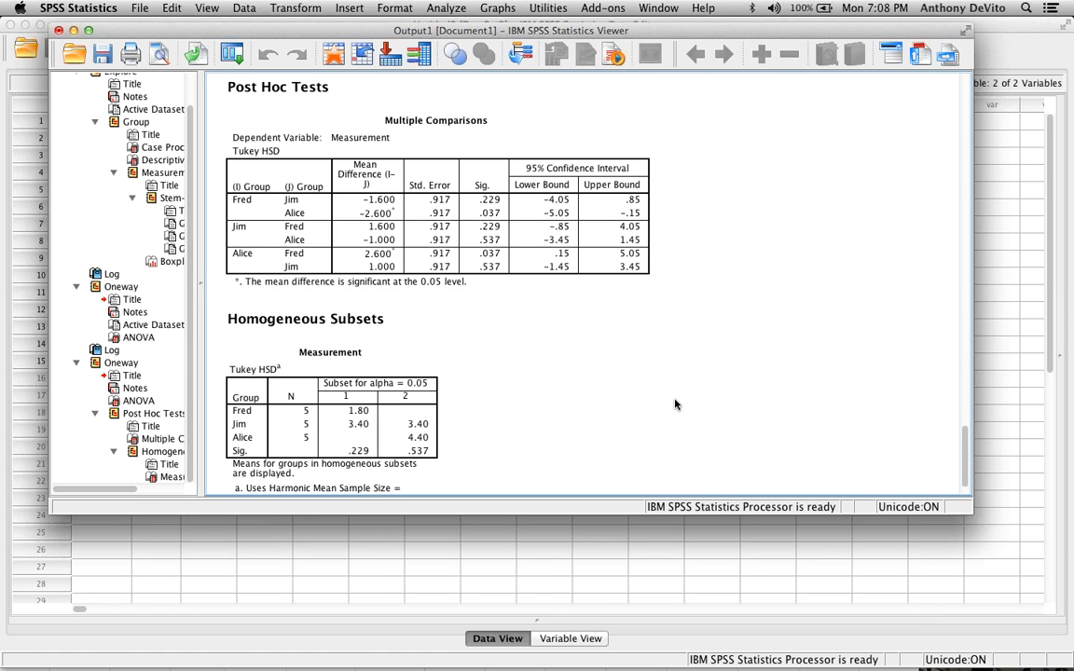
left_click(582, 321)
left_click(507, 270)
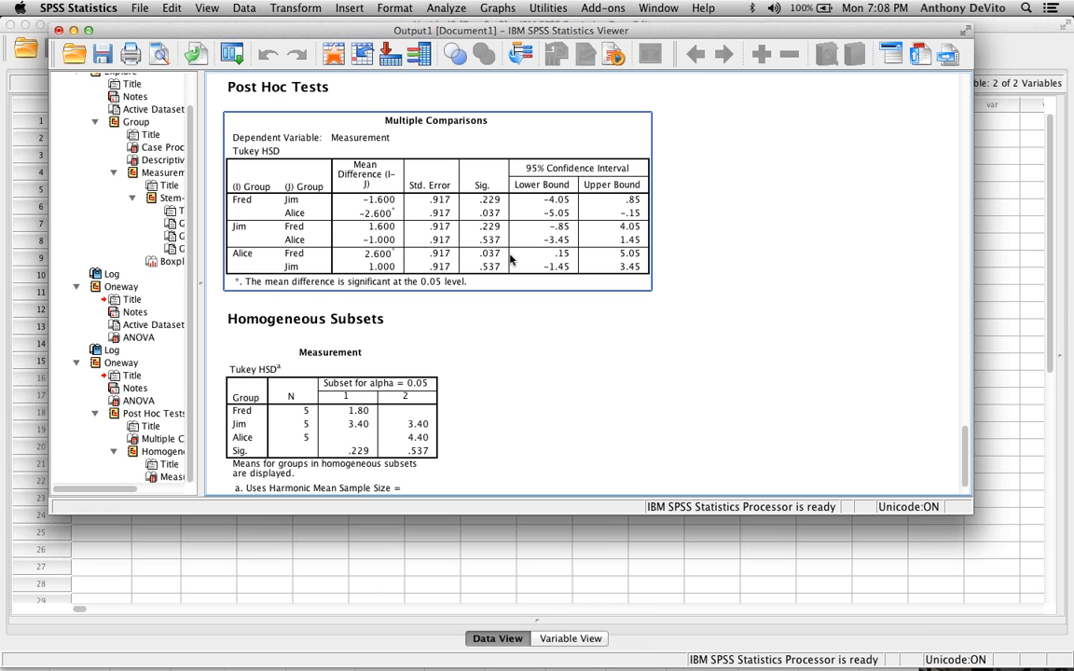
left_click(521, 333)
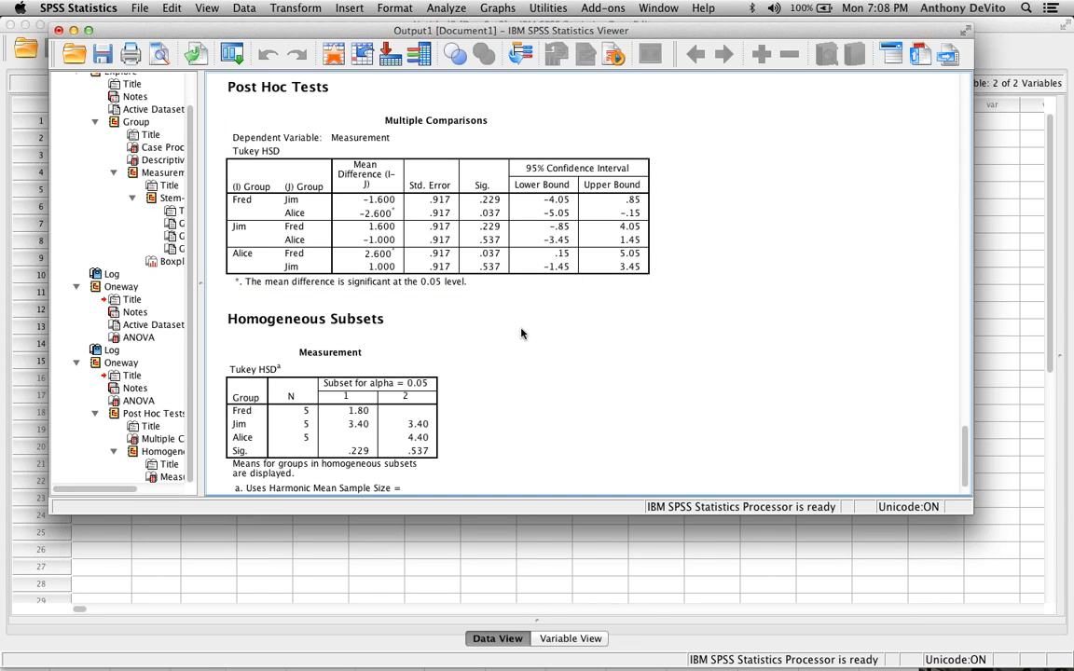
scroll(521, 332, "down", 2)
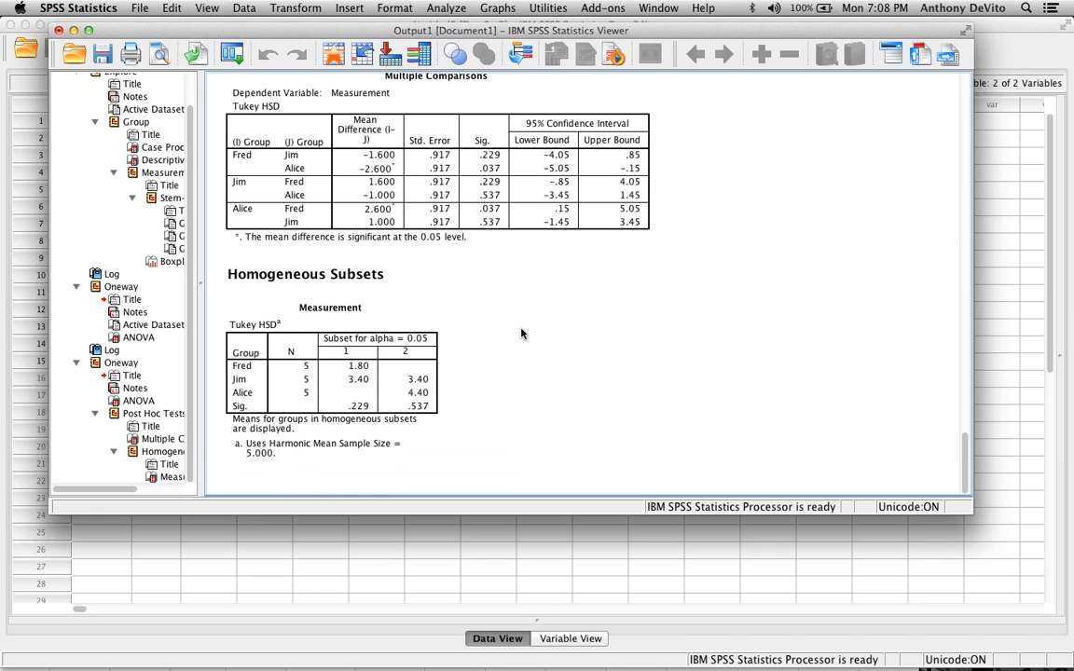
- Close the output viewer without saving its contents and minimize the data editor
left_click(58, 32)
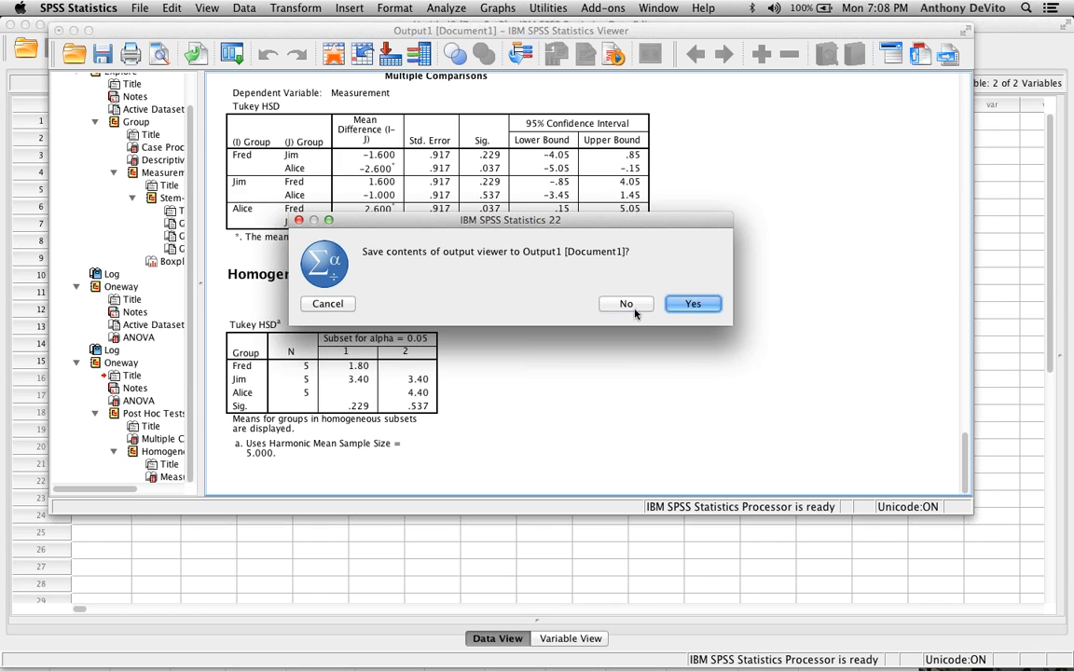
left_click(580, 276)
left_click(657, 429)
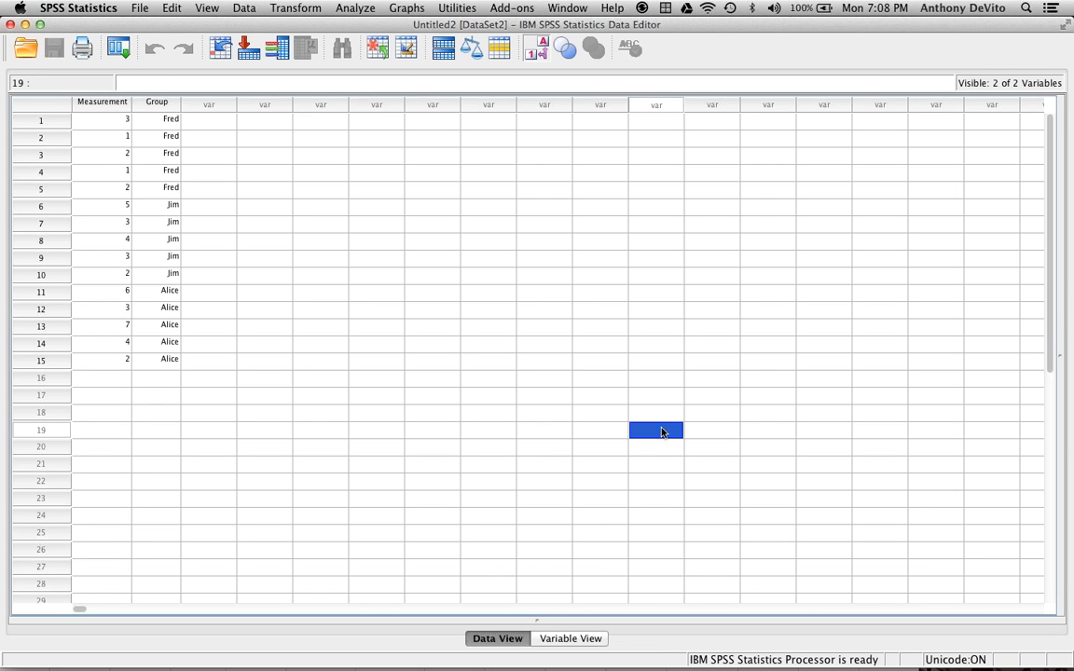
left_click(25, 24)
- Close the lab folder window, switch to the lab videos note in TextEdit and move its window aside
left_click(419, 220)
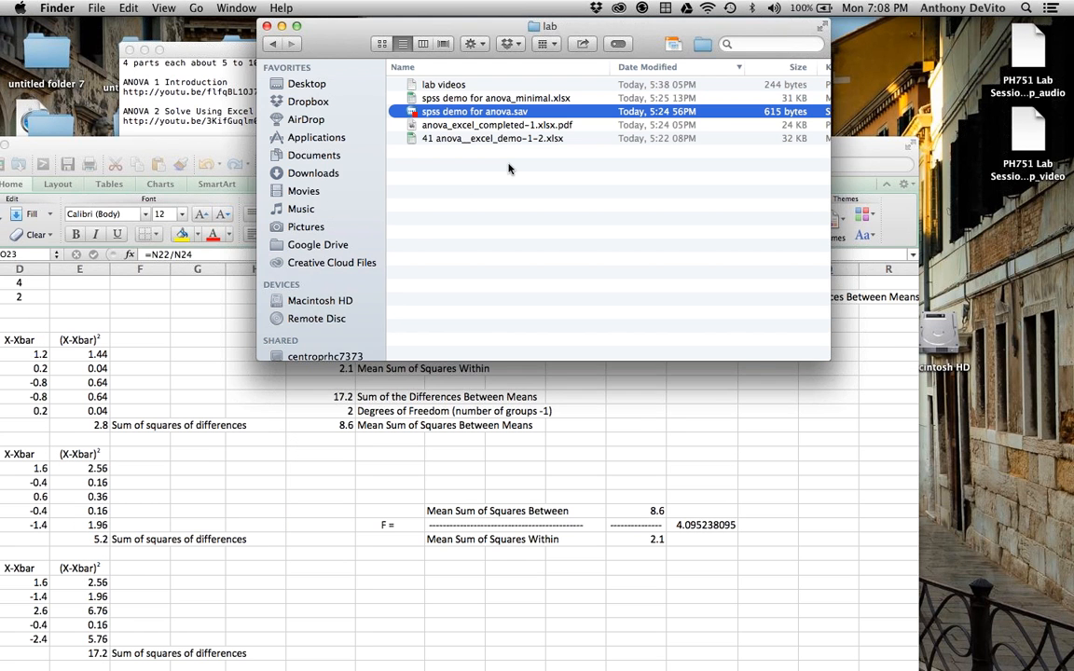
left_click(267, 26)
left_click(410, 96)
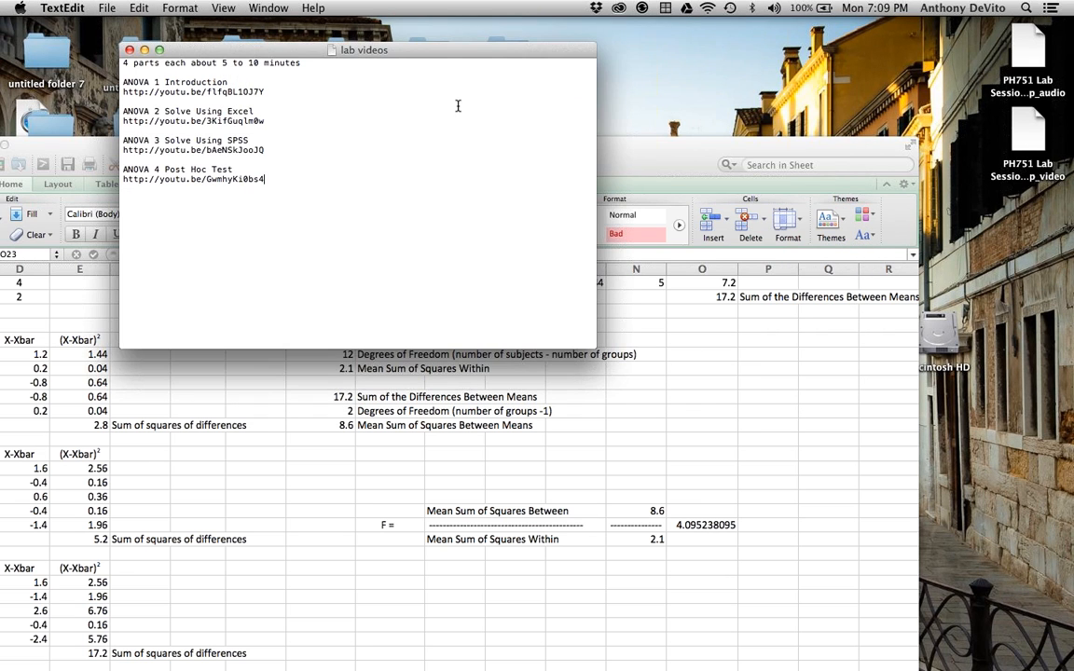
left_click_drag(181, 54, 70, 28)
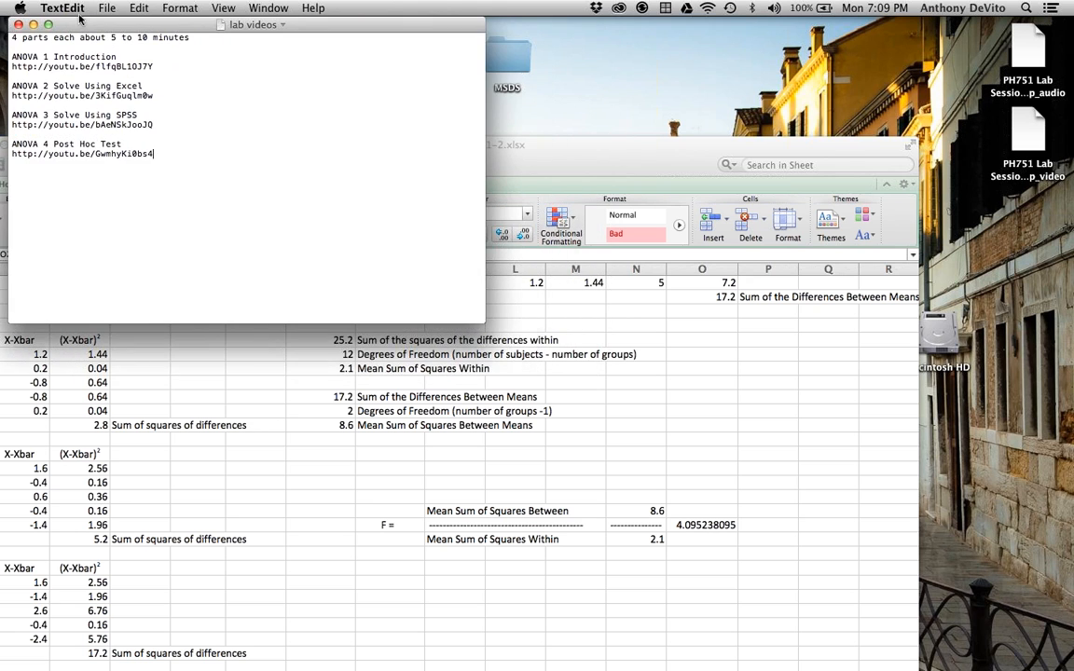
- Switch to the ANOVA Excel demo workbook, shift its window clear of the lab videos note and minimize it
left_click(554, 156)
left_click_drag(553, 157, 687, 164)
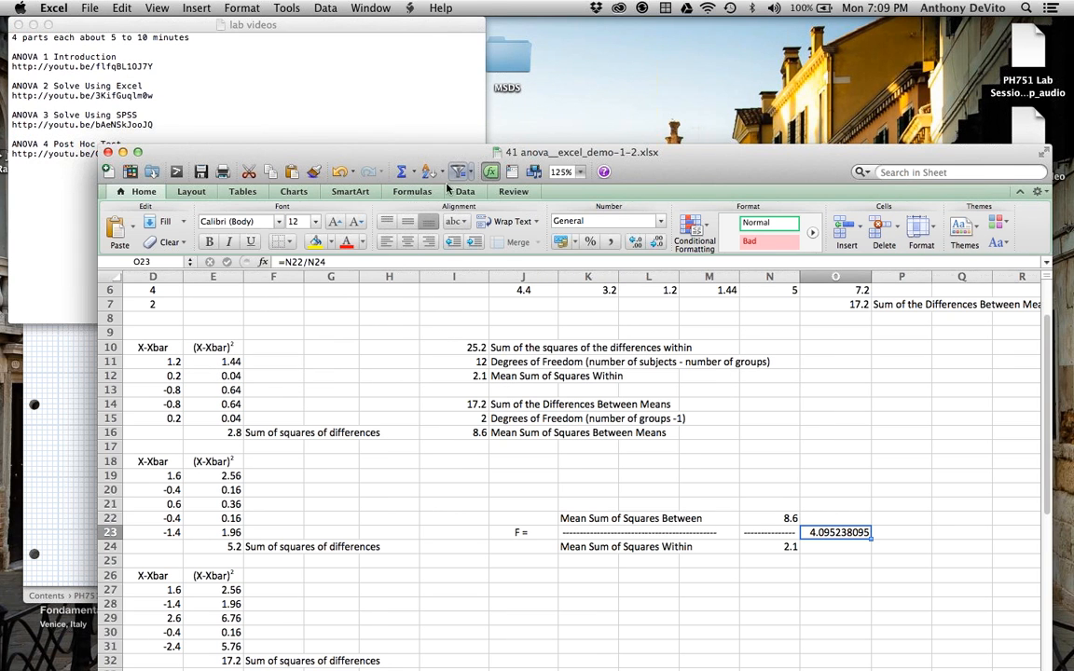
left_click(123, 152)
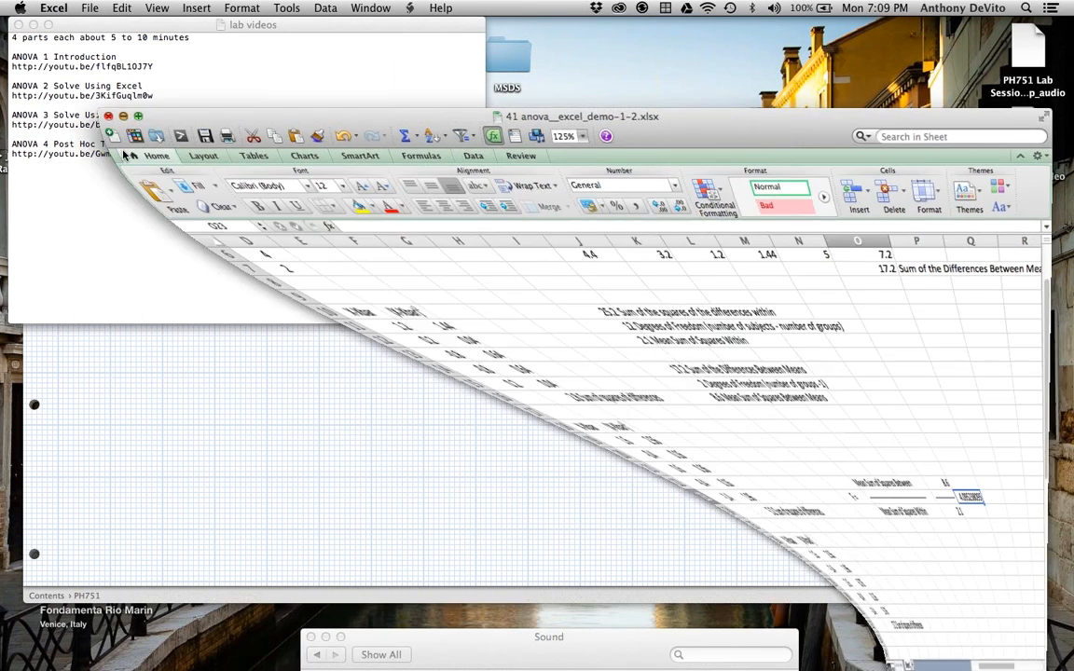
- Switch to the PH751 quadrille pages notebook in NoteBook and rearrange it and the lab videos note so the notebook page is in front
left_click(229, 337)
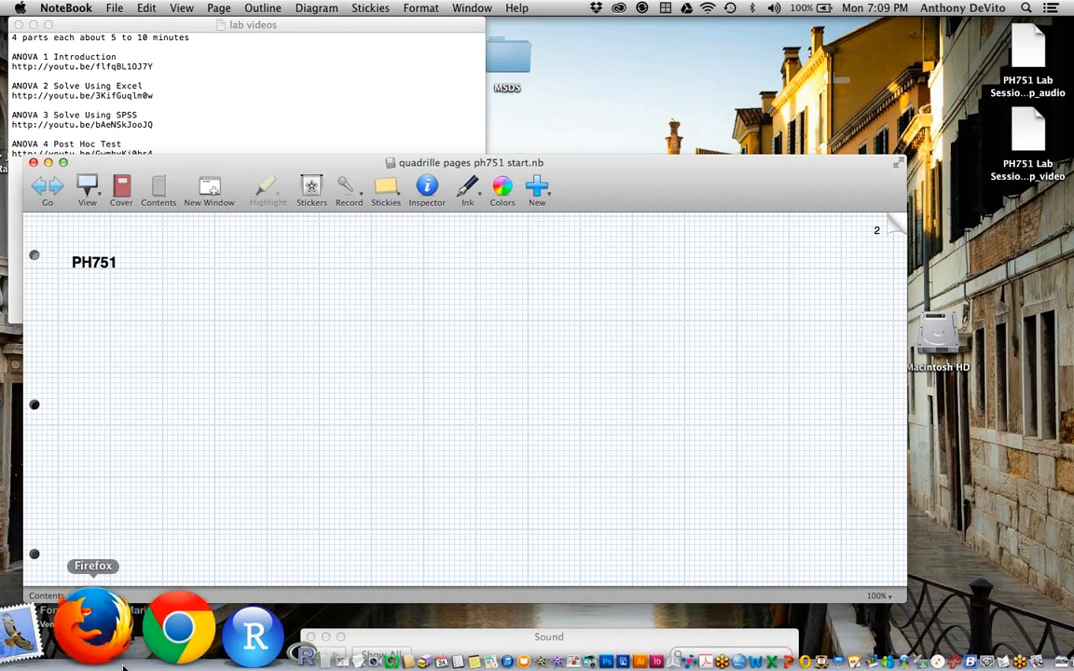
left_click_drag(364, 23, 496, 239)
left_click_drag(537, 163, 496, 402)
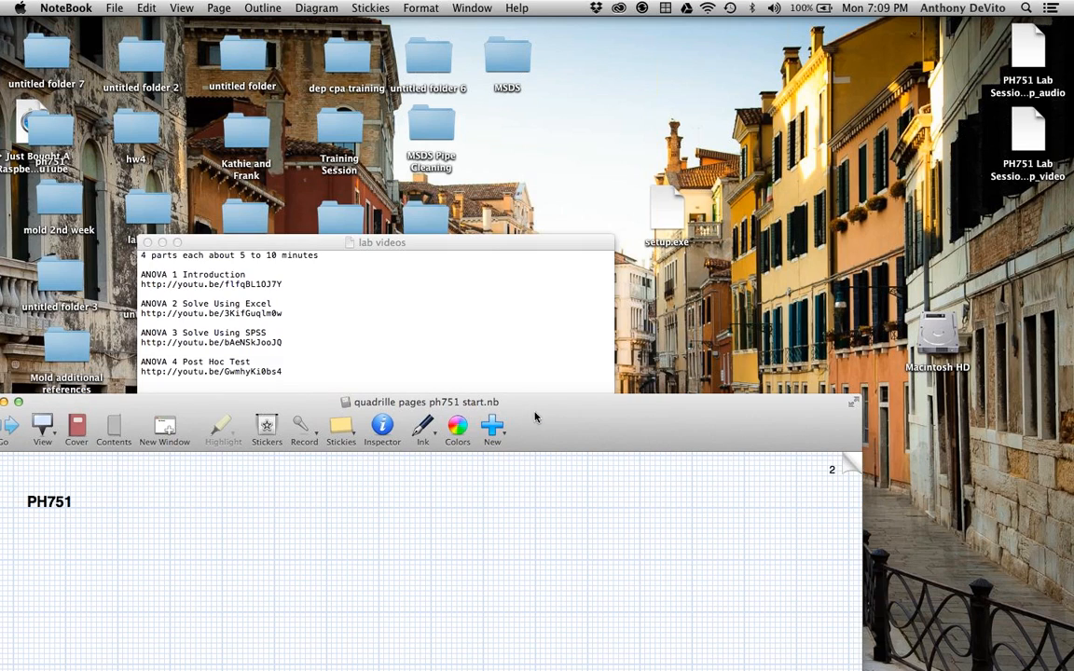
left_click_drag(101, 406, 247, 261)
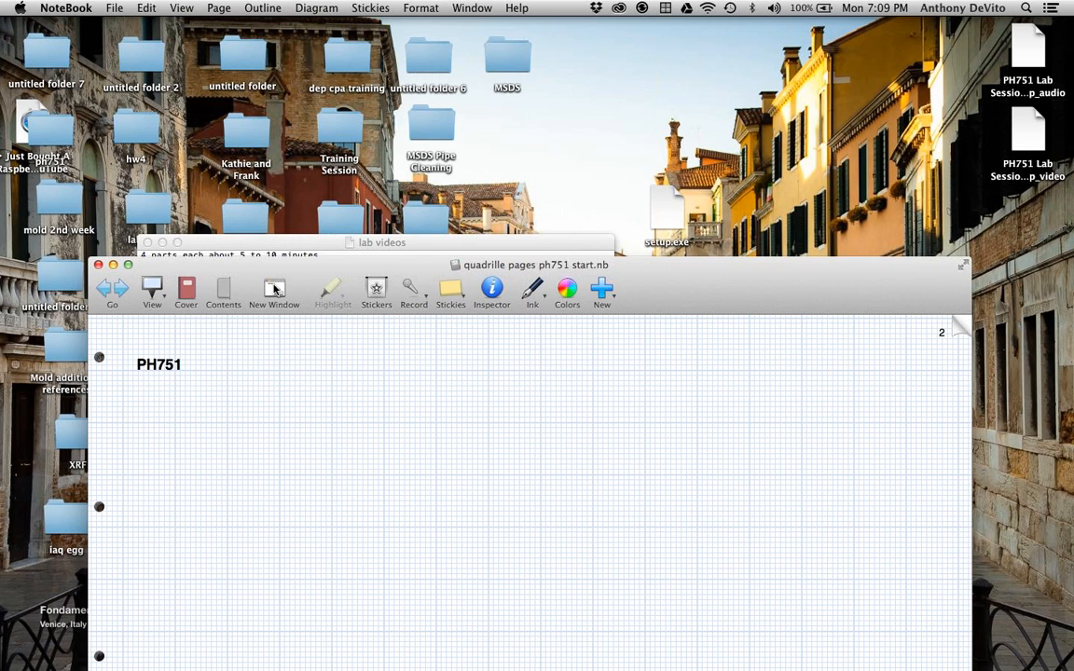
left_click(885, 19)
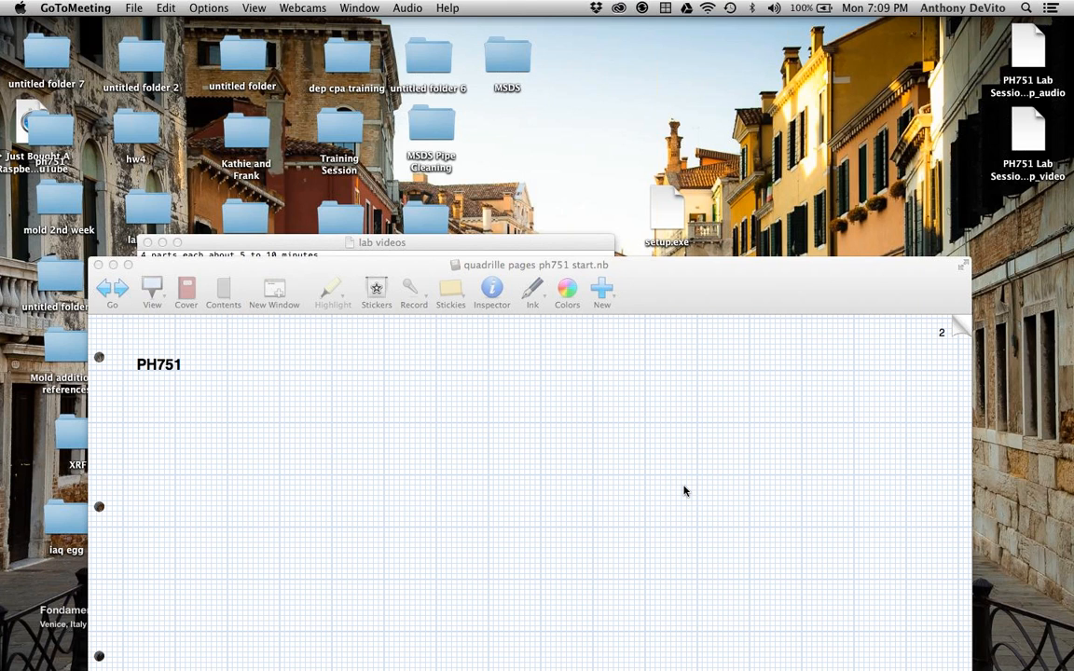
left_click_drag(682, 276, 618, 170)
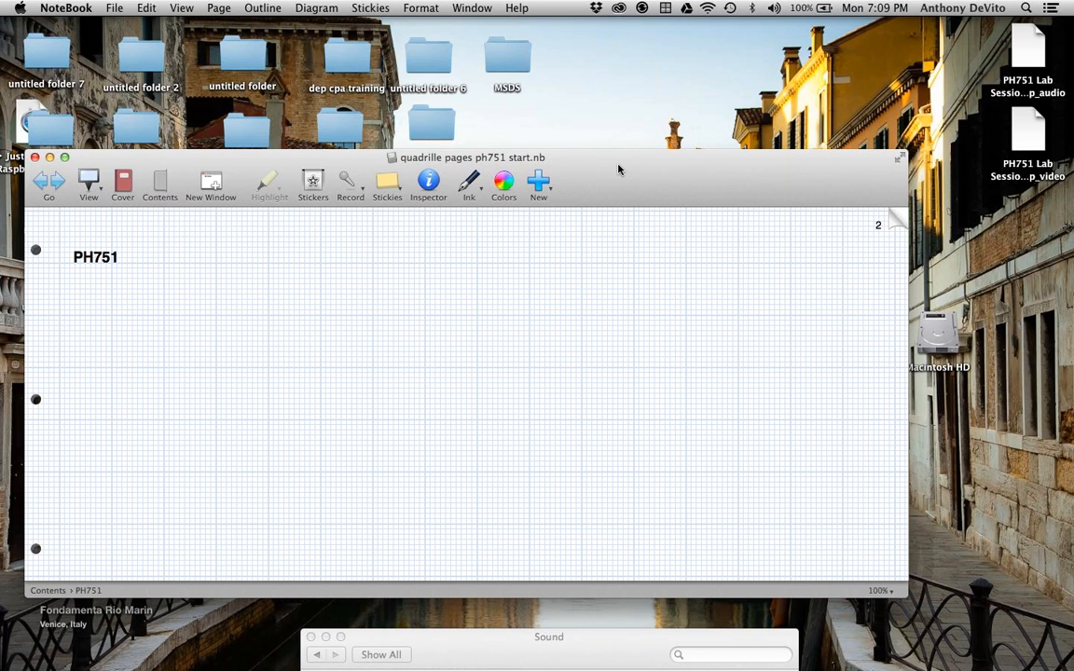